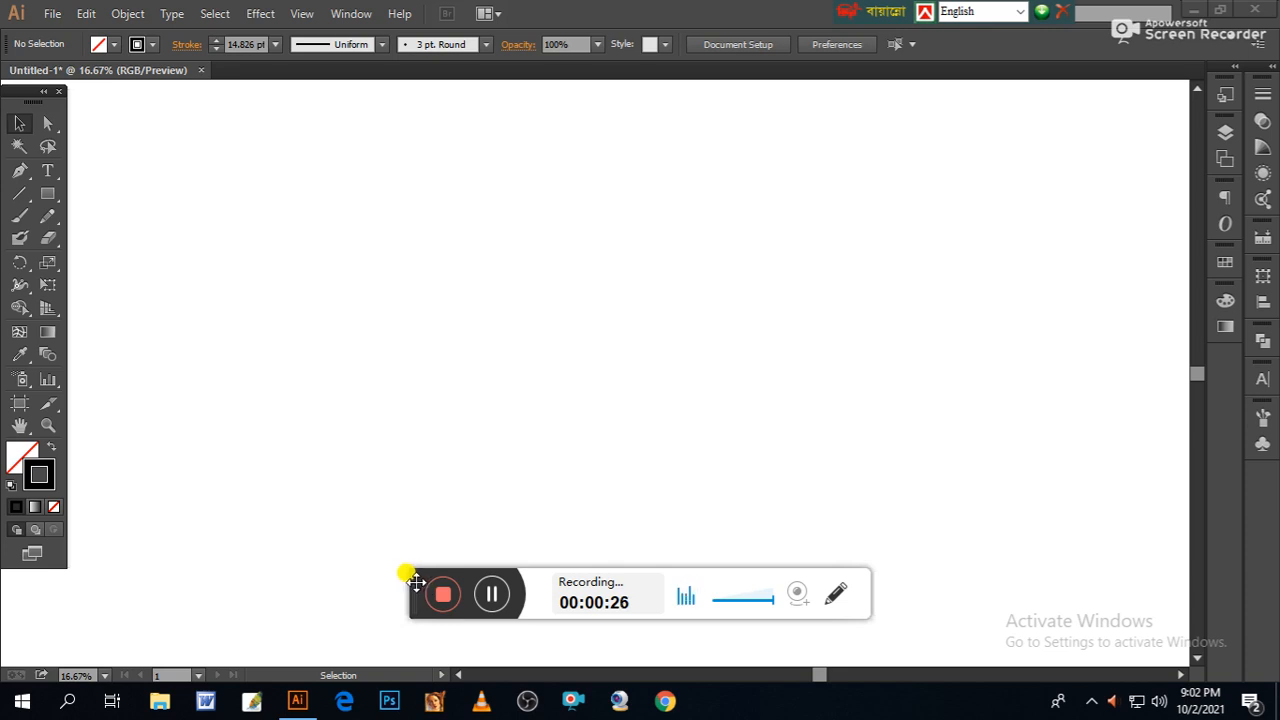
pyautogui.moveTo(415, 580); pyautogui.dragTo(395, 5)
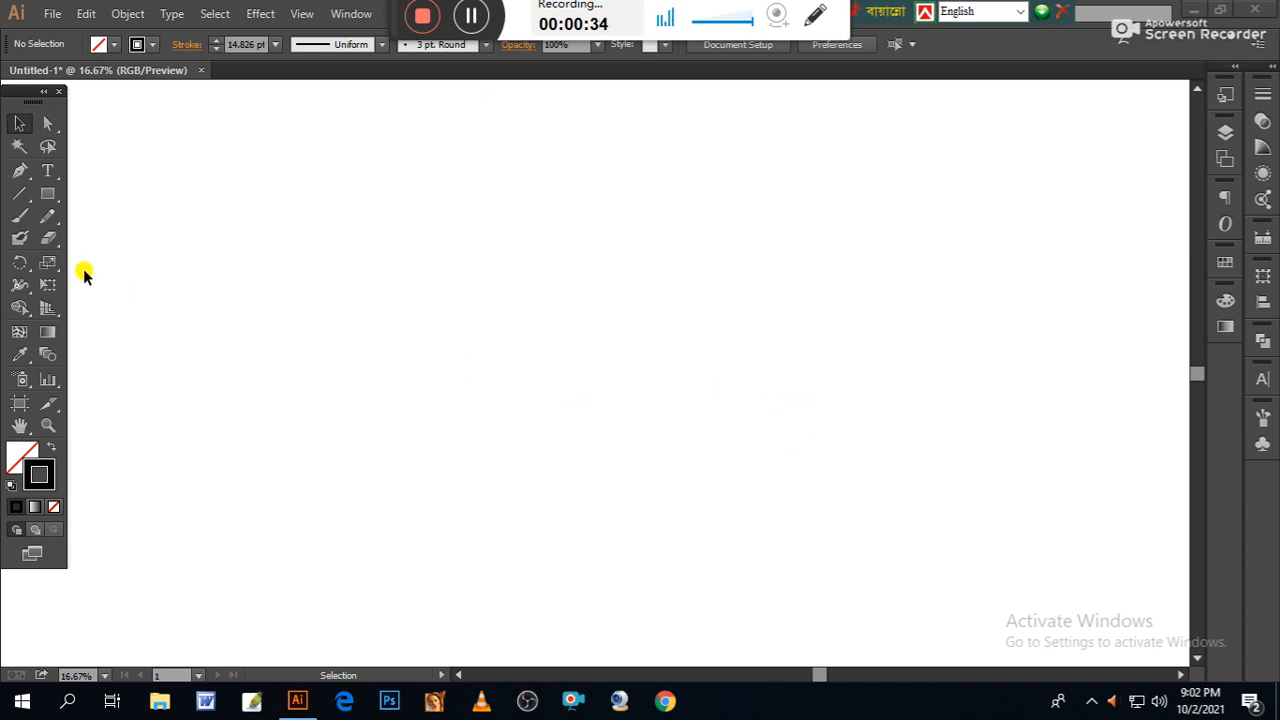
# Step: Draw a large circle from its center with the Ellipse tool, in the middle of the canvas
pyautogui.click(45, 193)
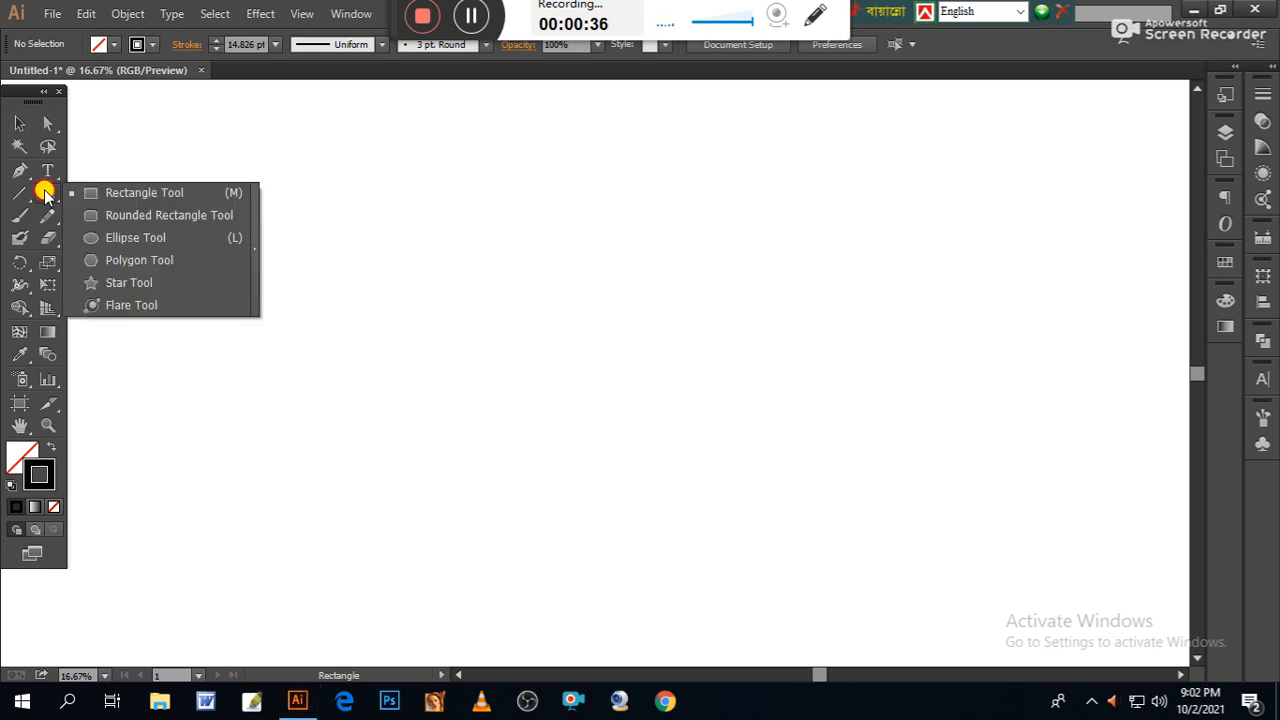
pyautogui.click(116, 240)
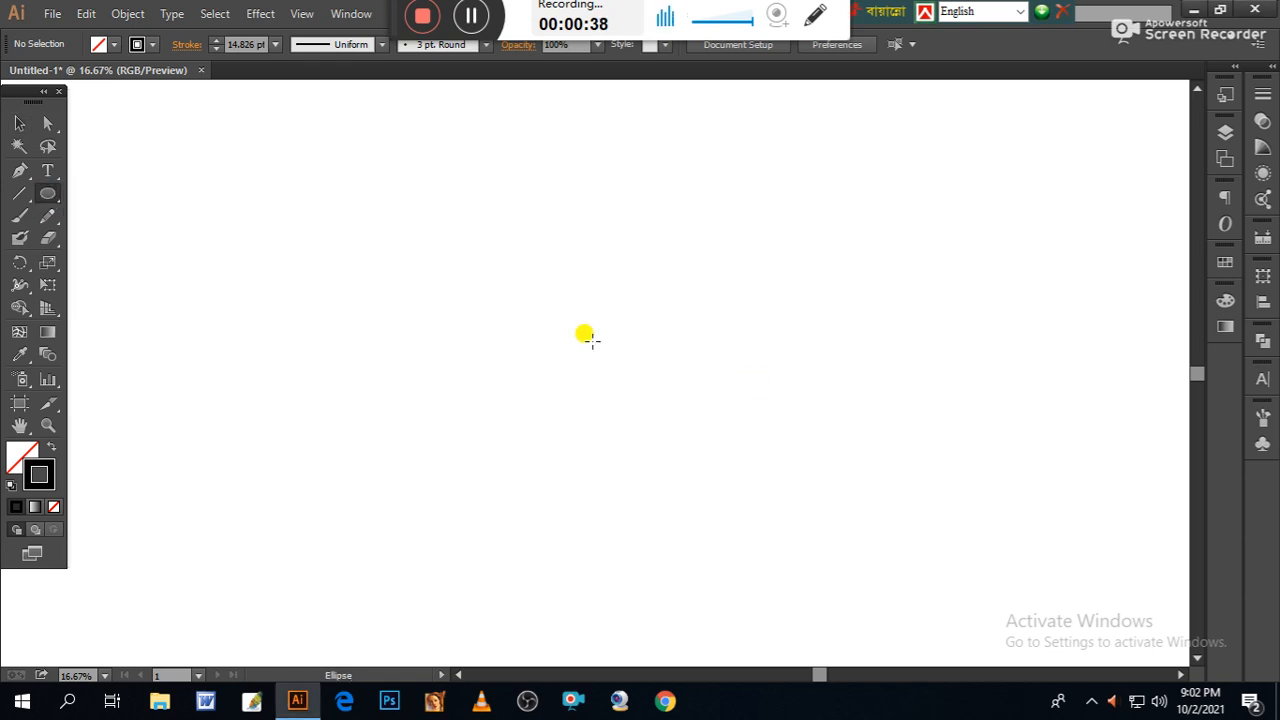
pyautogui.moveTo(577, 331); pyautogui.dragTo(771, 517)
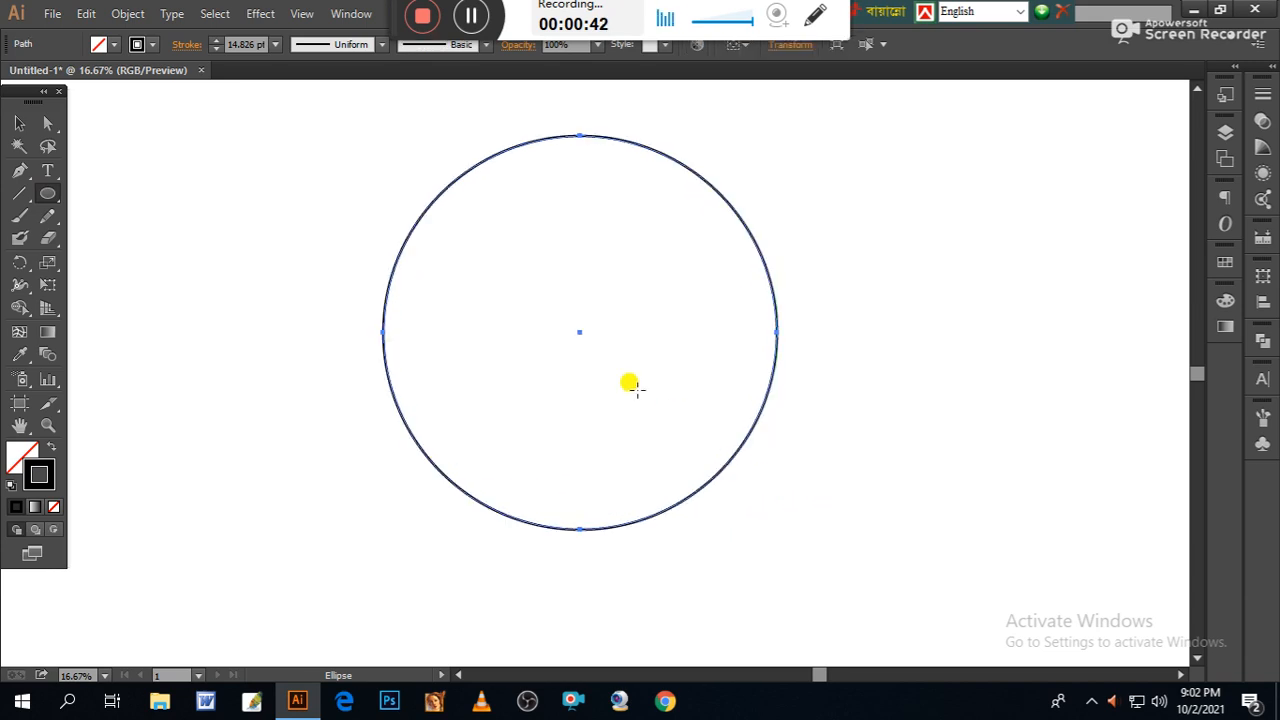
pyautogui.click(24, 125)
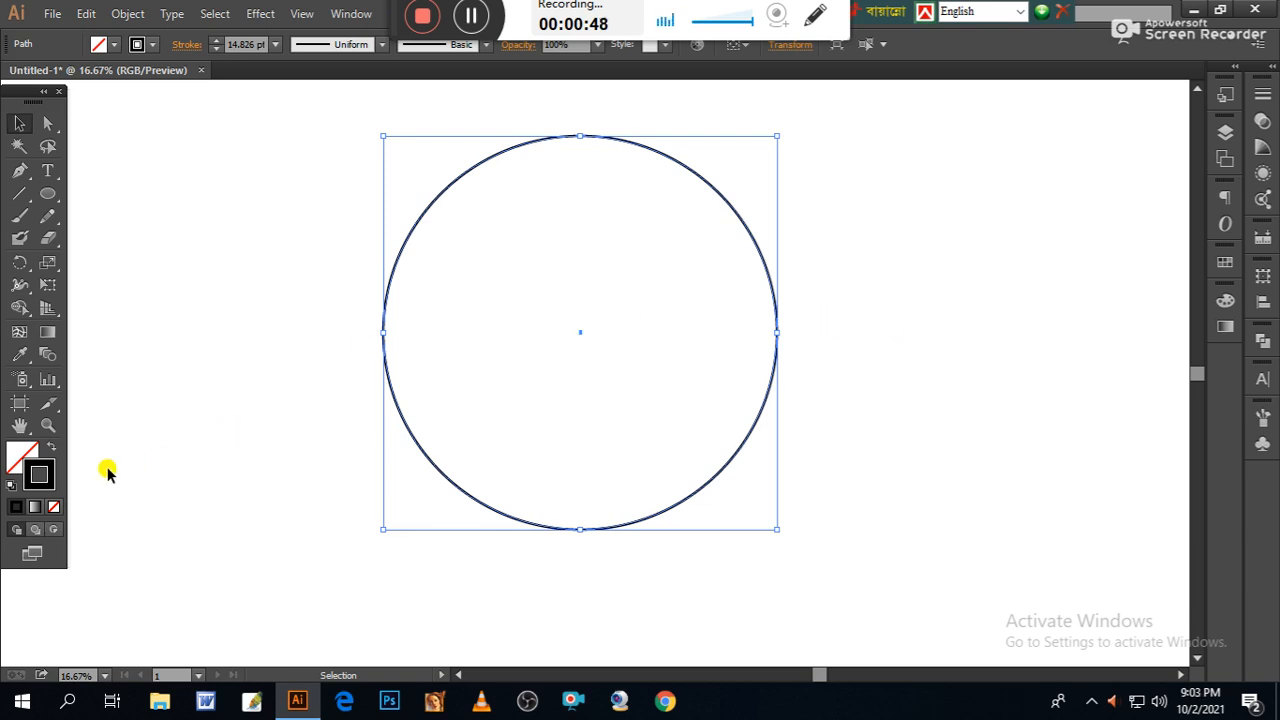
# Step: Fill the circle with blue #0200FF and remove its stroke
pyautogui.click(50, 448)
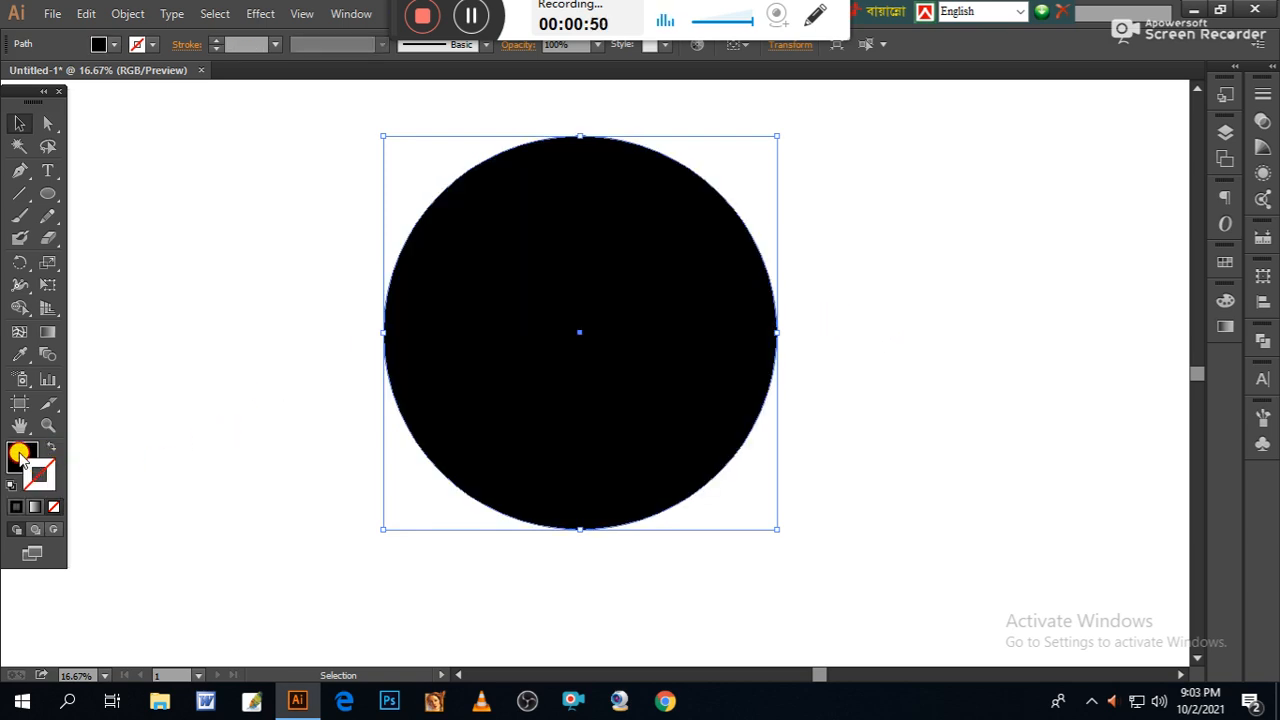
pyautogui.click(1225, 300)
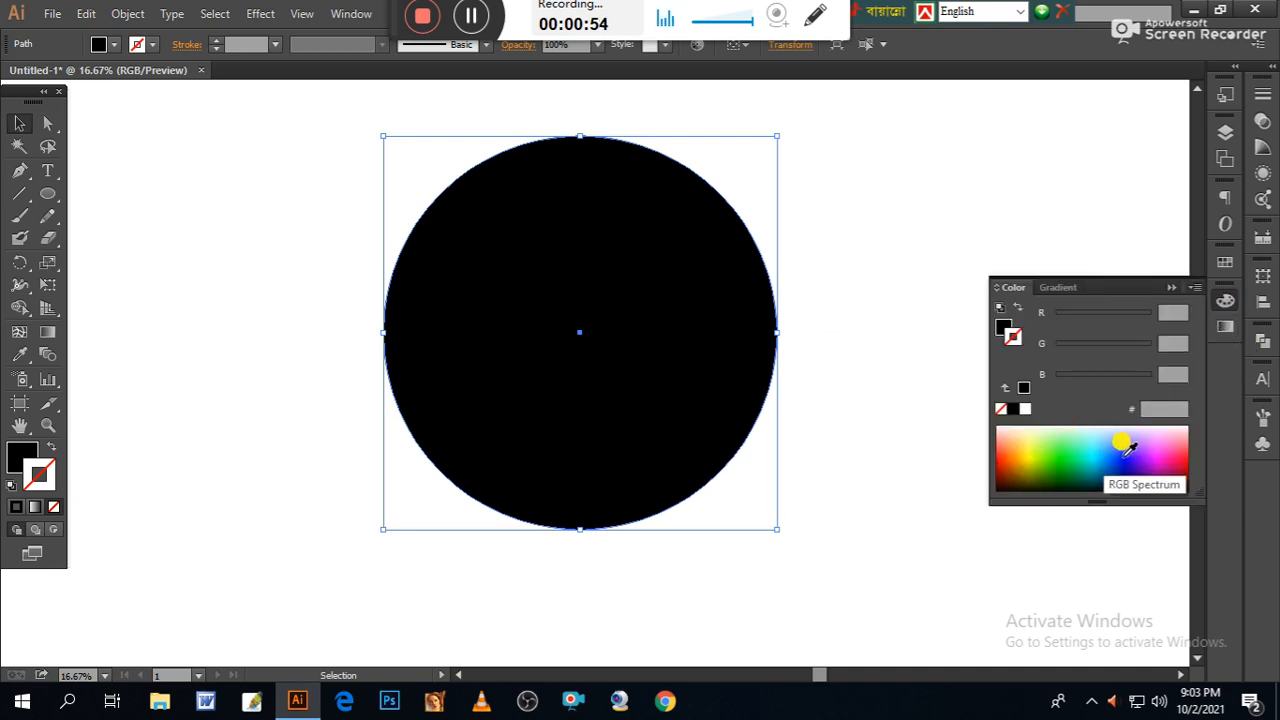
pyautogui.click(1127, 448)
pyautogui.click(51, 445)
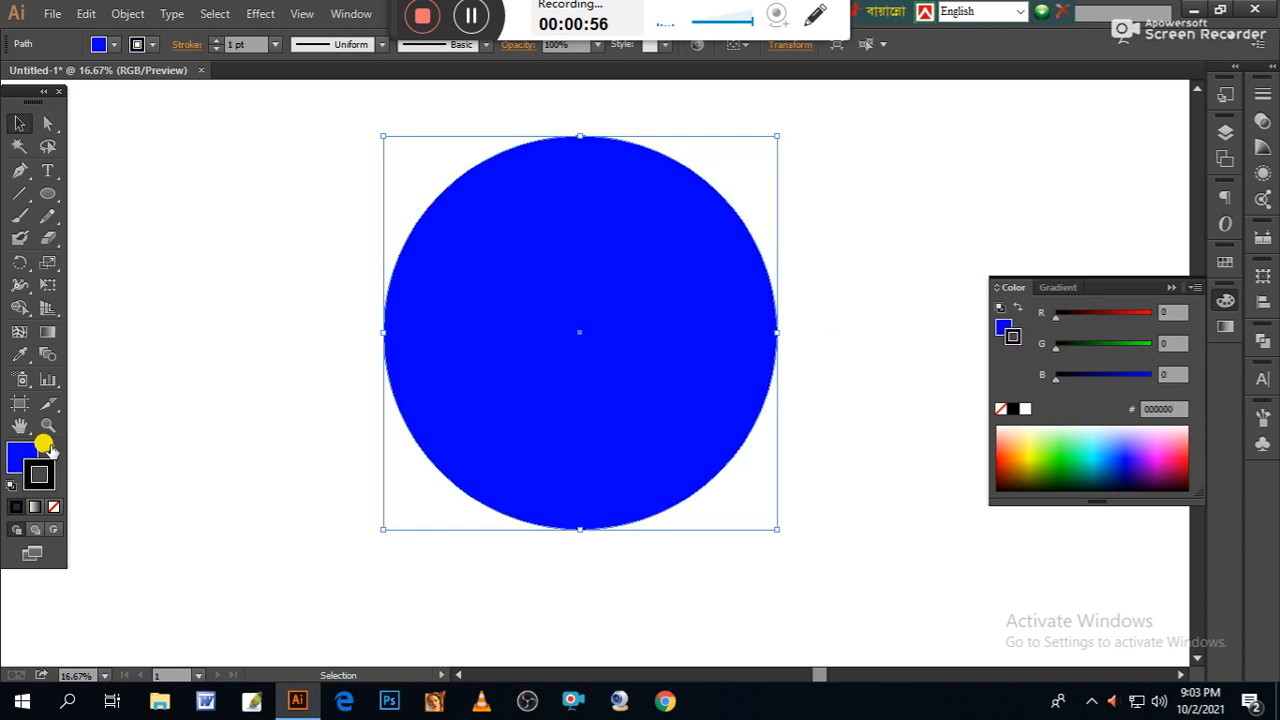
pyautogui.click(54, 507)
pyautogui.click(14, 453)
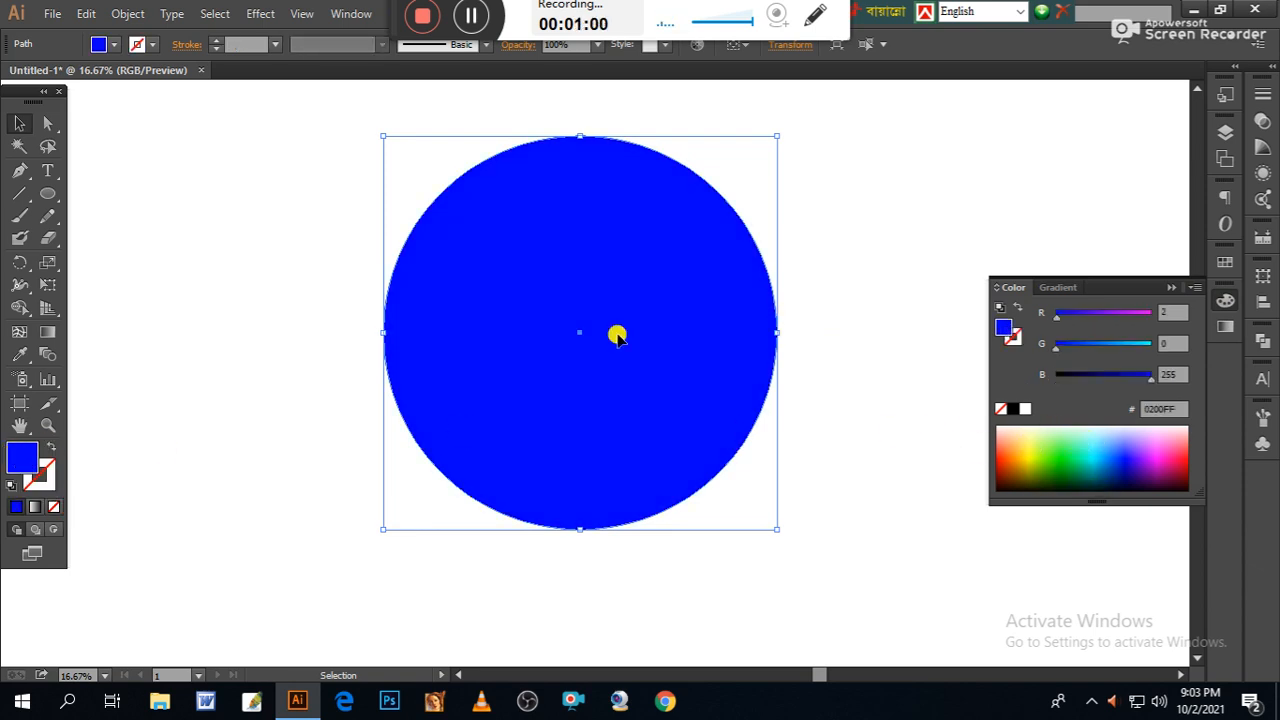
# Step: Add a concentric copy of the circle at about half its size and fill it with cyan #1CFFFB
pyautogui.press('a')
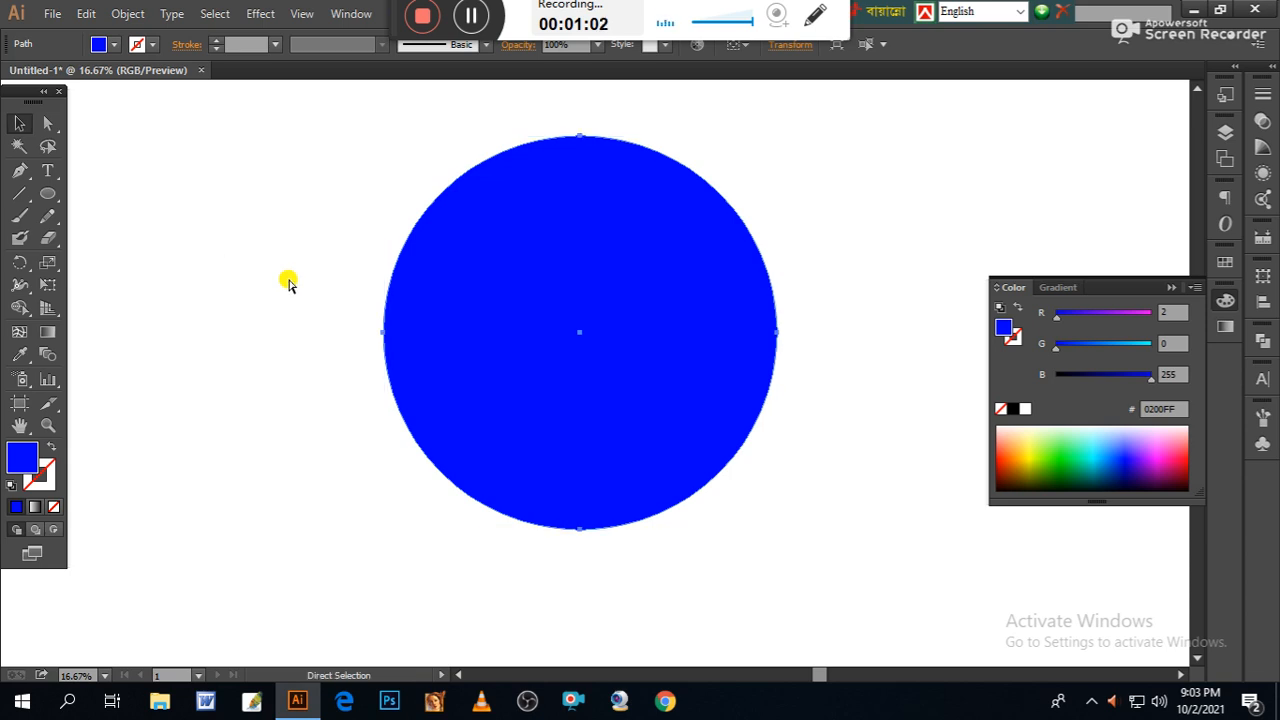
pyautogui.press('v')
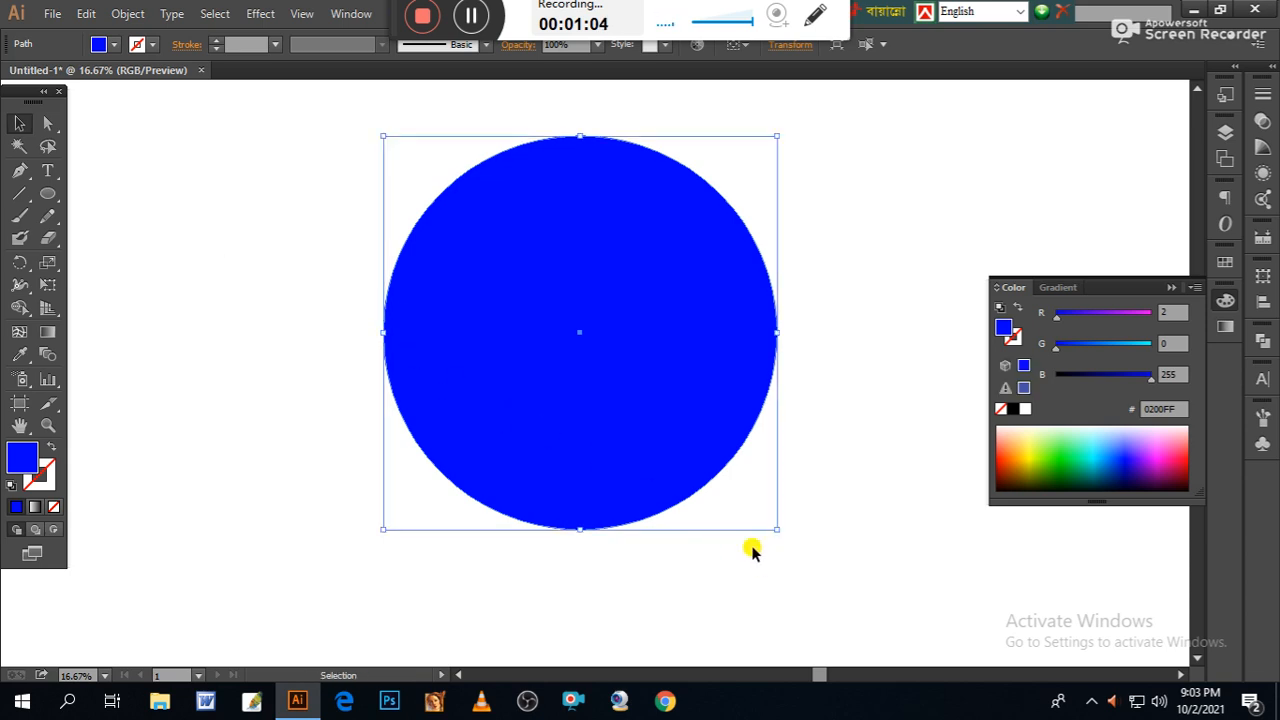
pyautogui.moveTo(776, 528); pyautogui.dragTo(672, 452)
pyautogui.click(1088, 447)
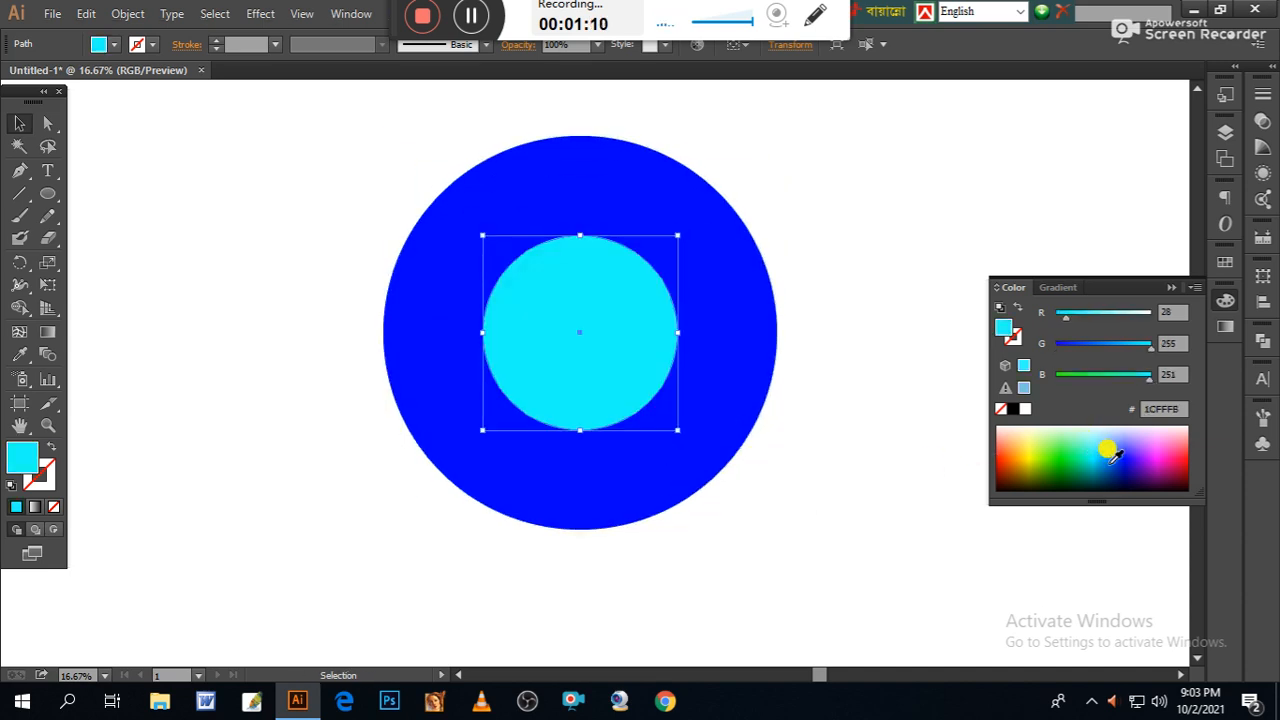
pyautogui.click(203, 326)
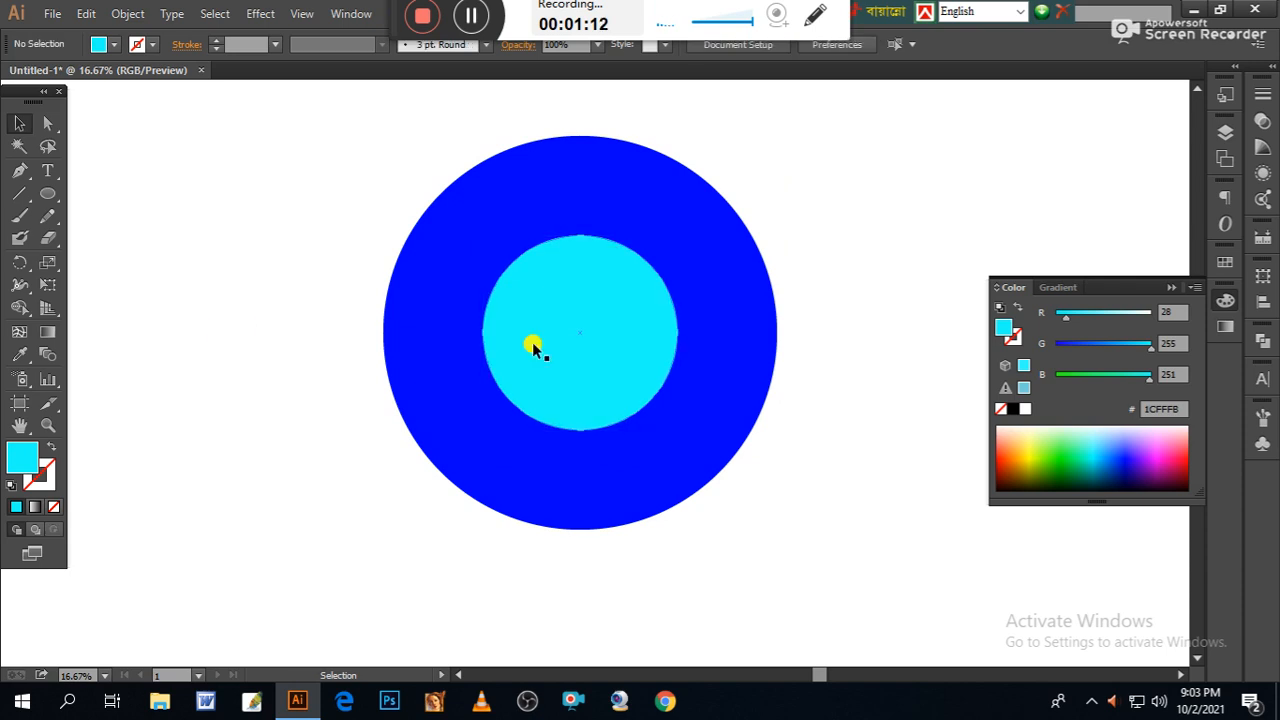
# Step: Fill the large outer circle with yellow #FFF83F and deselect it
pyautogui.click(408, 327)
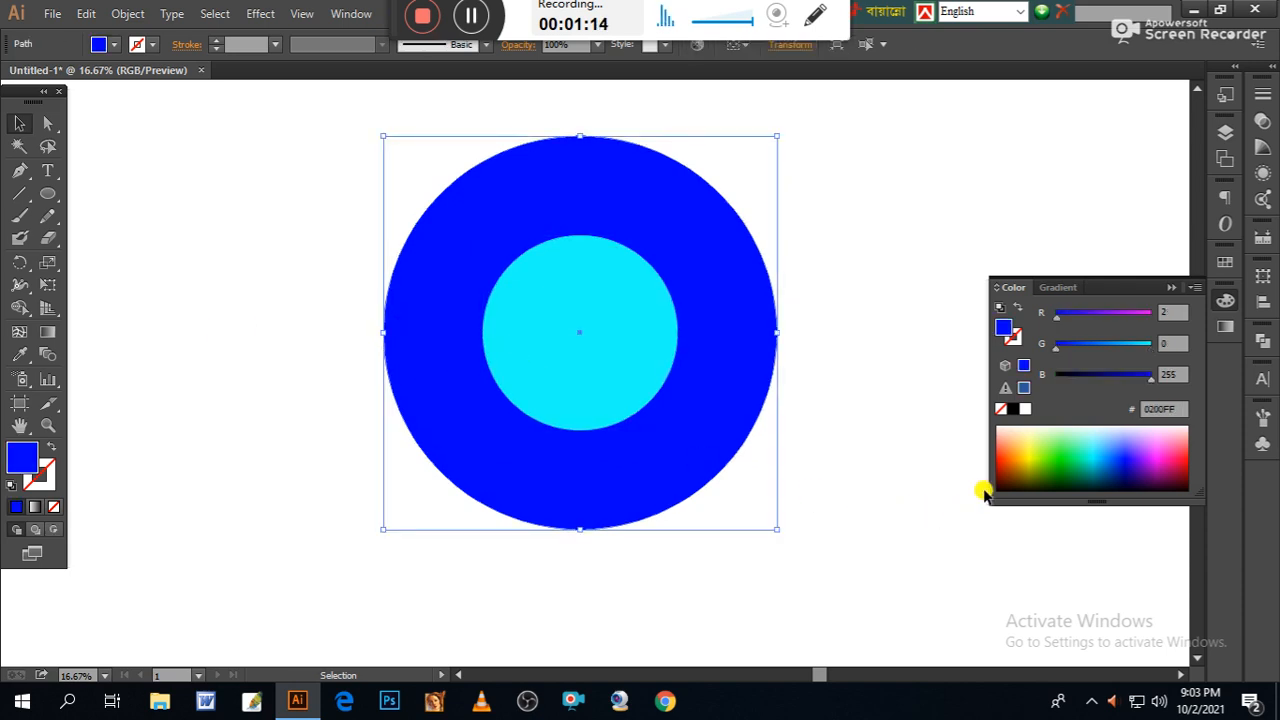
pyautogui.click(1032, 451)
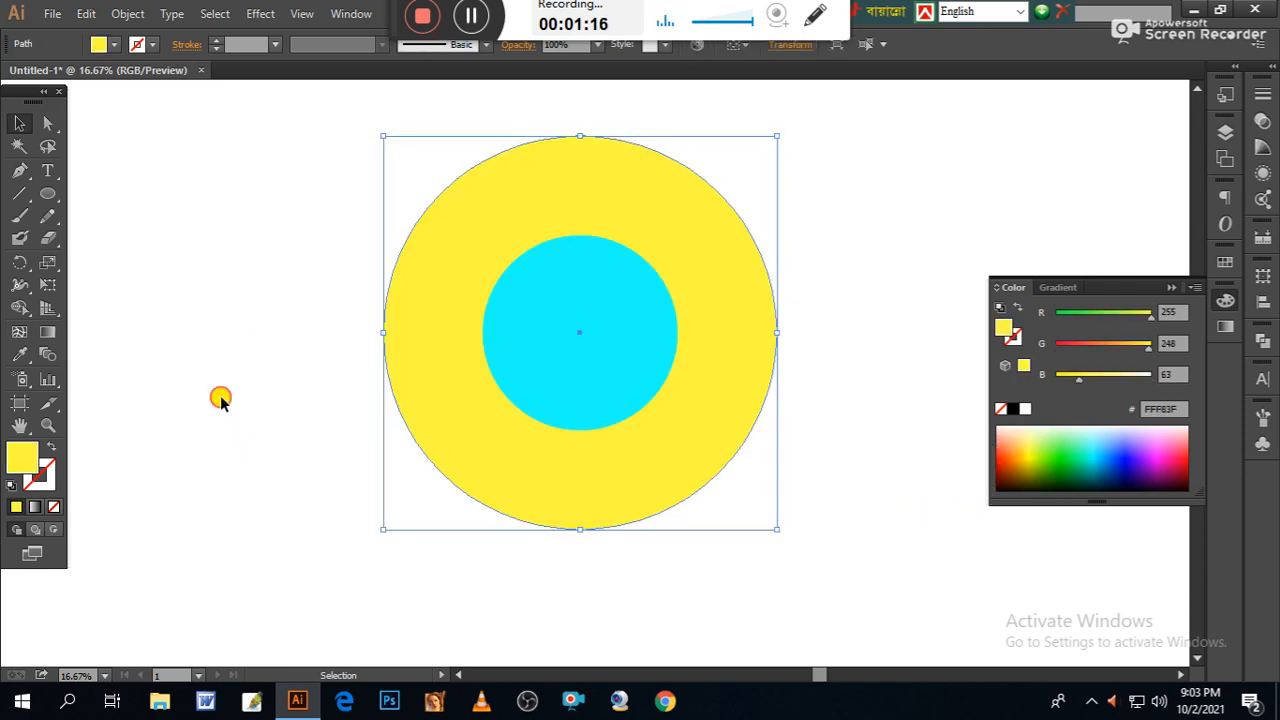
pyautogui.click(220, 400)
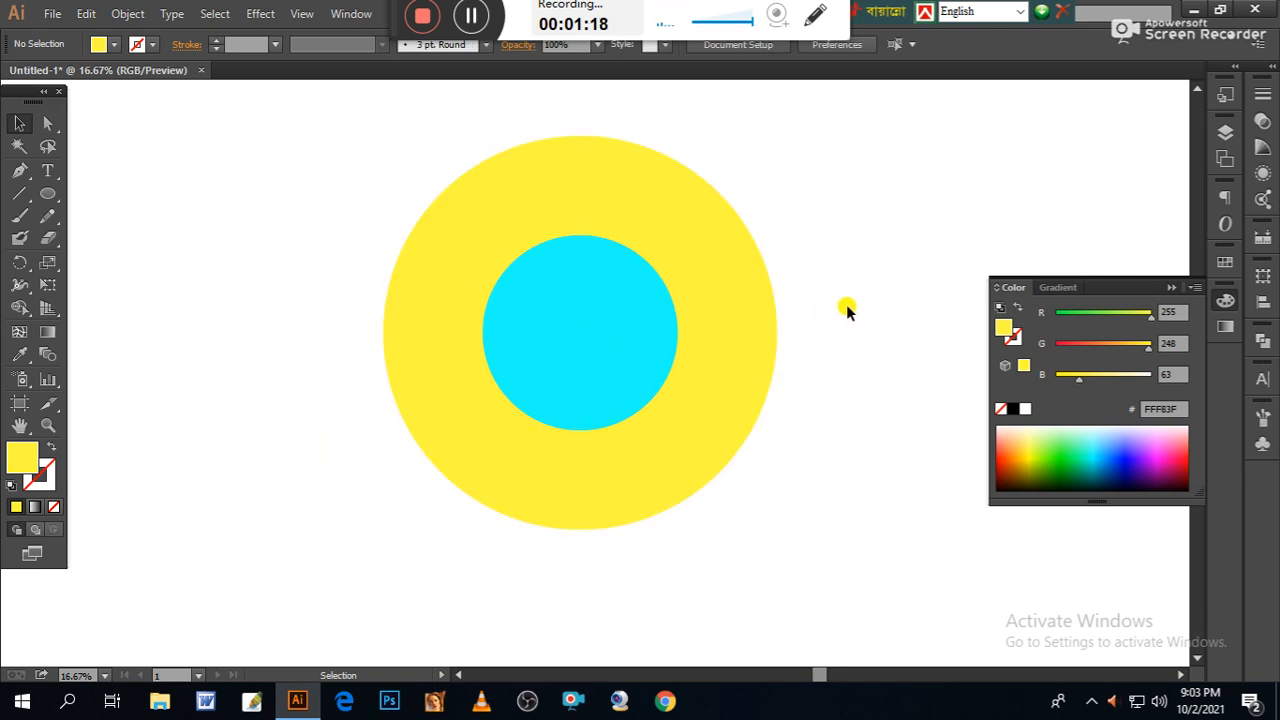
# Step: Draw a horizontal line from the inner circle's top edge to beyond the yellow circle on the right, with a #0004F7 blue stroke and no fill
pyautogui.hotkey('ctrl', '=')
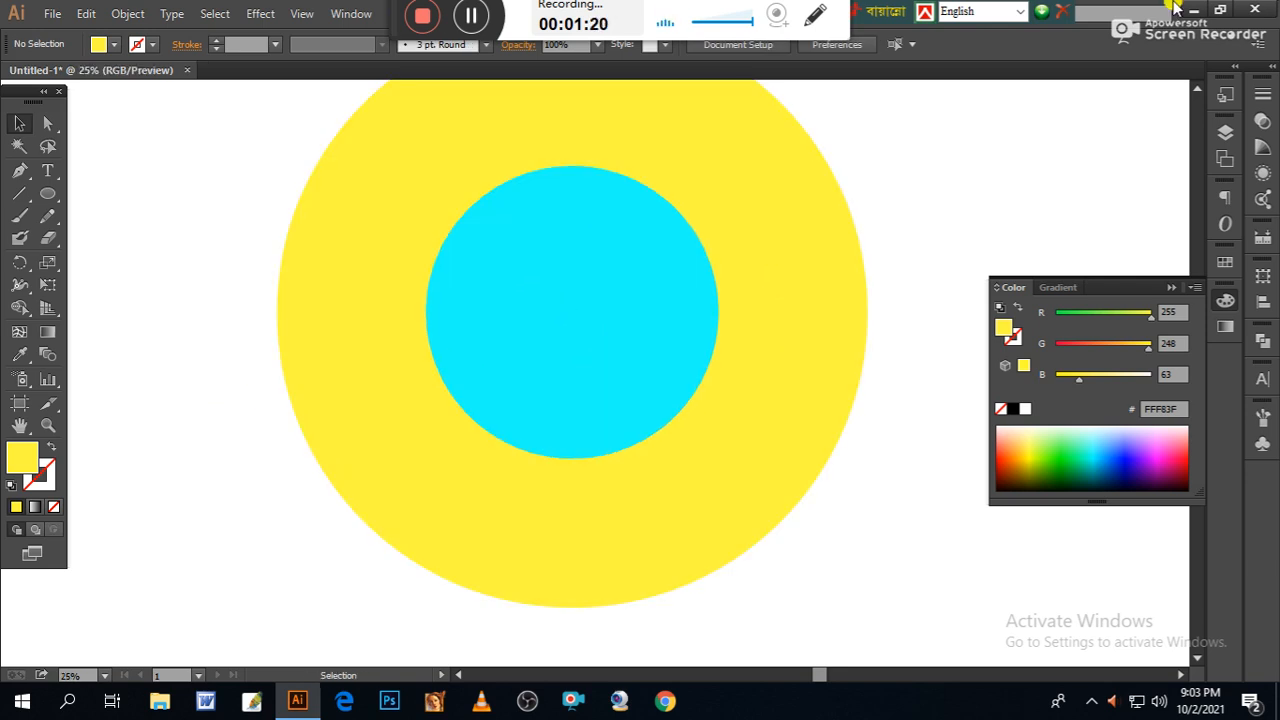
pyautogui.moveTo(700, 391); pyautogui.dragTo(695, 470)
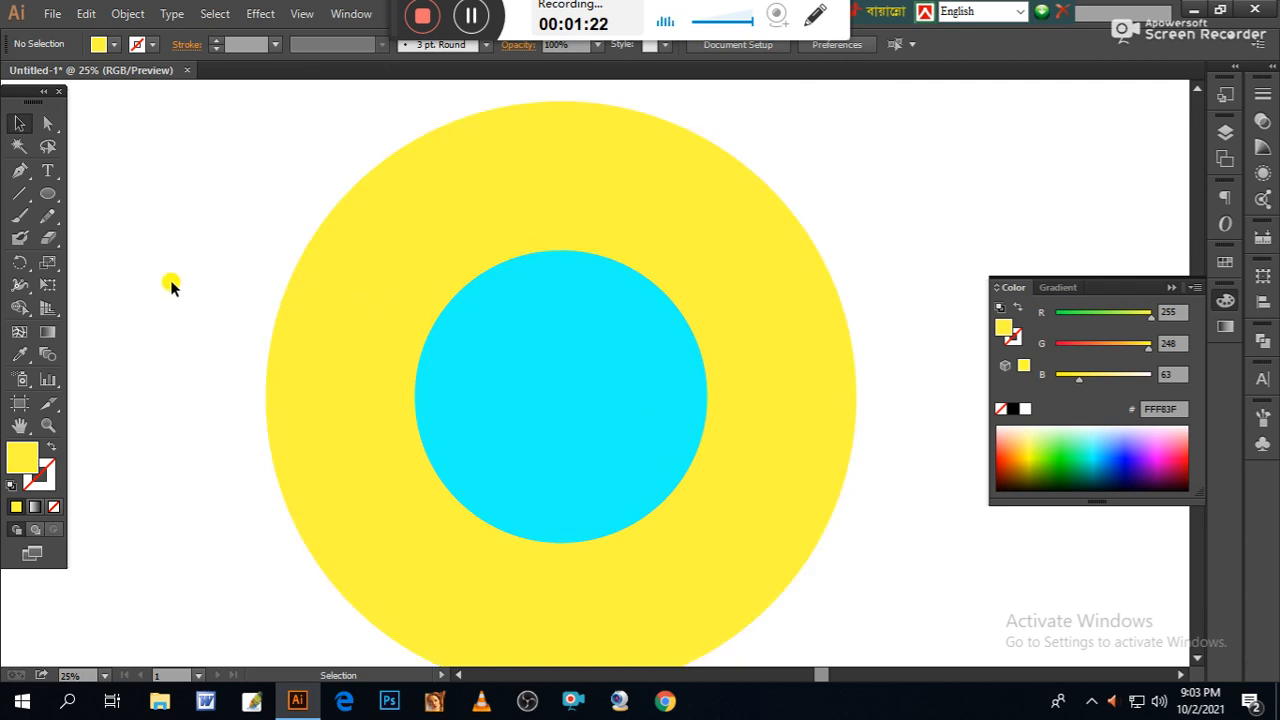
pyautogui.click(20, 196)
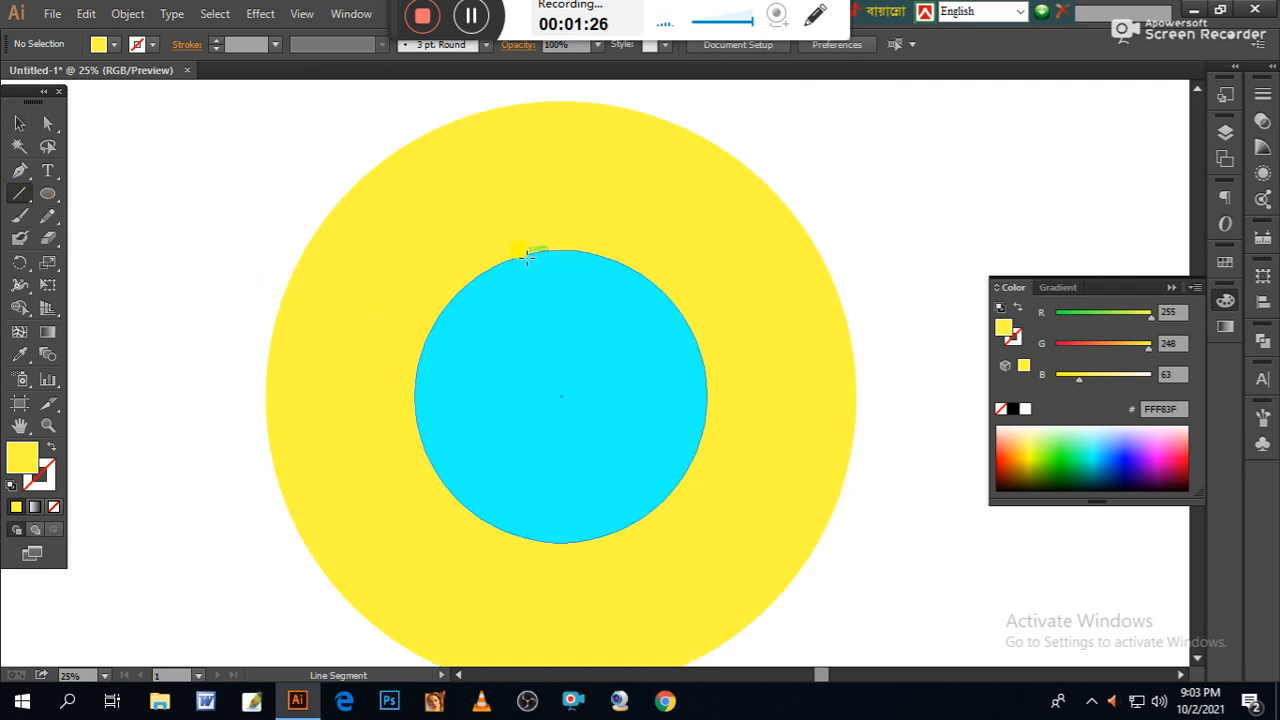
pyautogui.moveTo(545, 250); pyautogui.dragTo(927, 283)
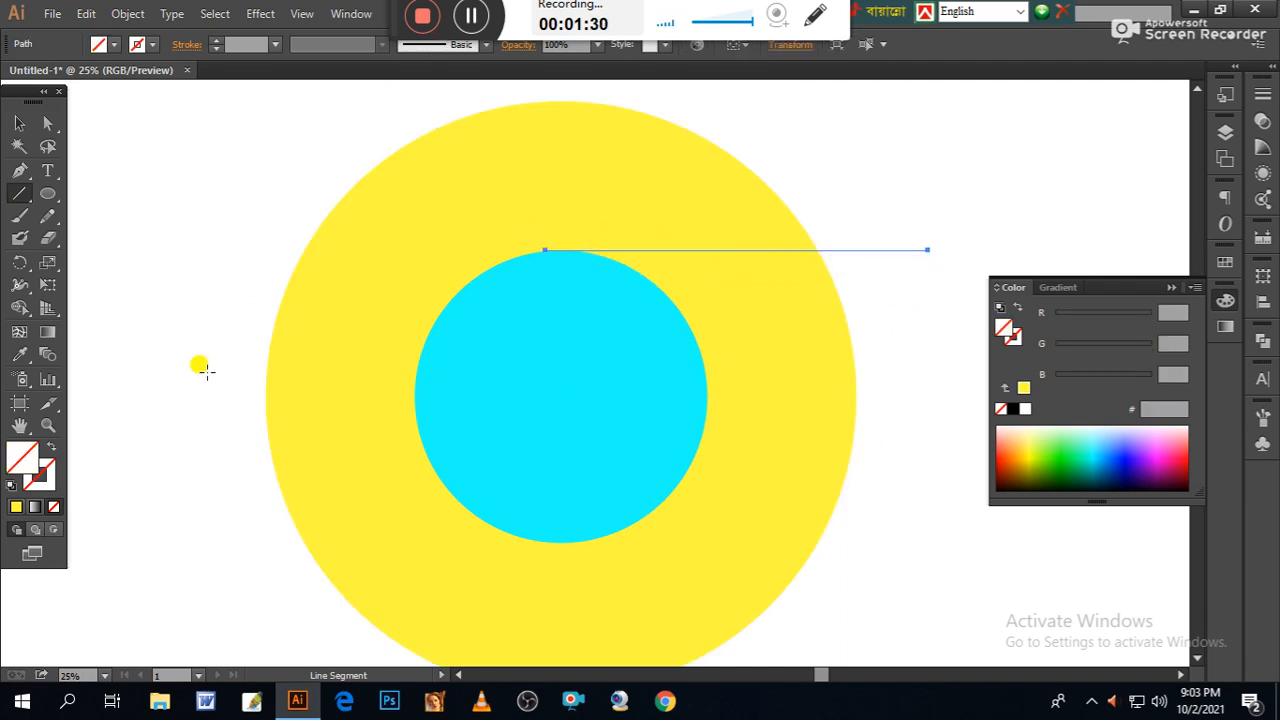
pyautogui.click(1124, 446)
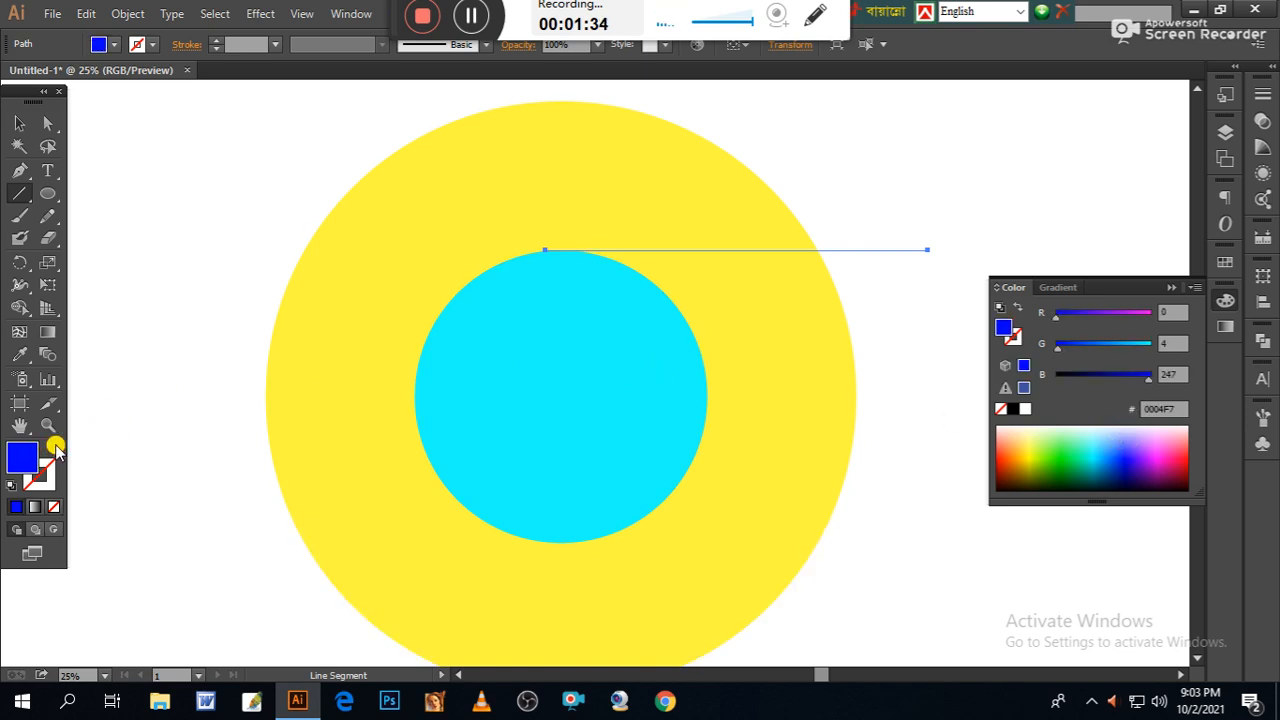
pyautogui.click(53, 446)
pyautogui.click(20, 123)
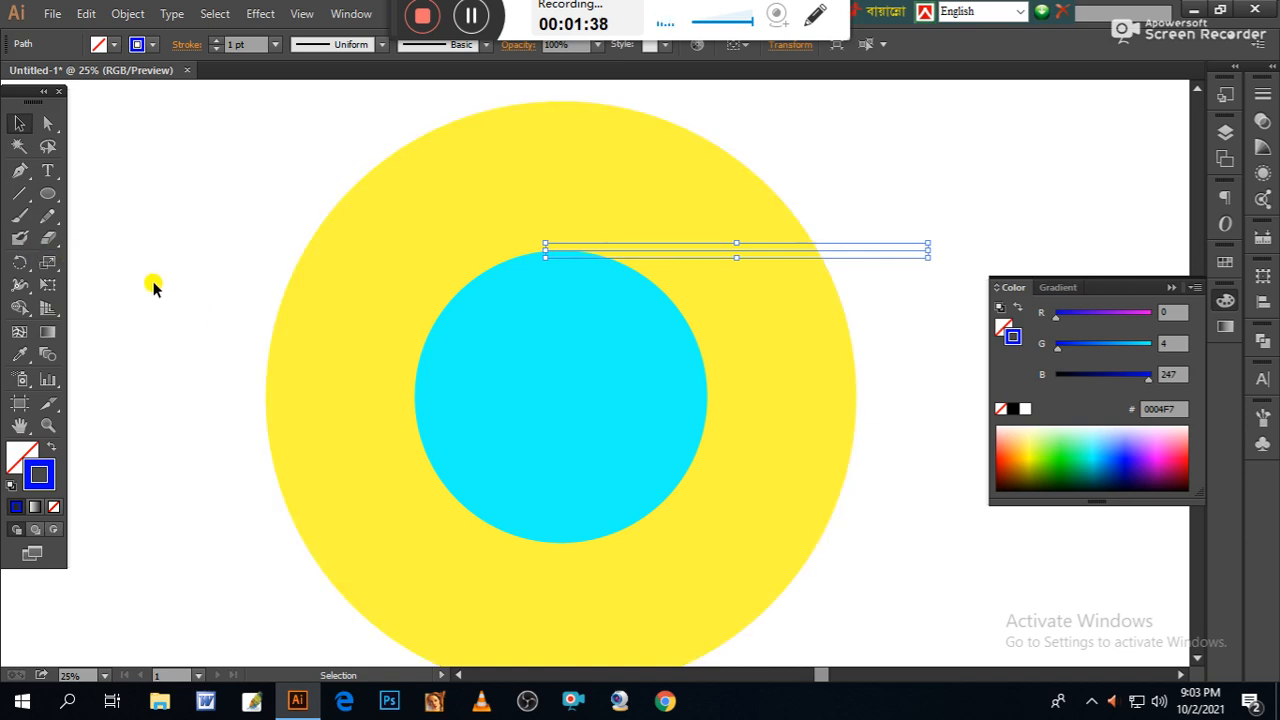
# Step: Rotate a copy of the line by 90° and place it against the inner circle's right edge, running down past the yellow circle
pyautogui.hotkey('ctrl', '-')
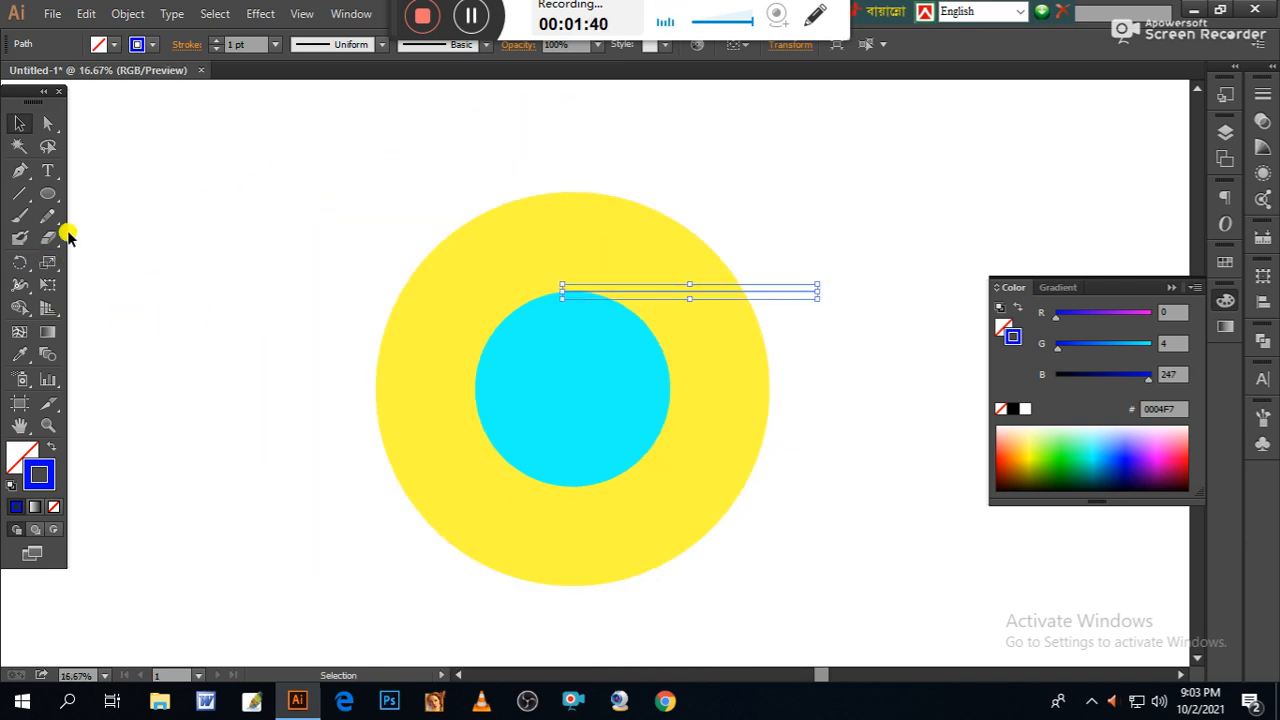
pyautogui.click(20, 262)
pyautogui.moveTo(820, 465); pyautogui.dragTo(470, 548)
pyautogui.click(20, 122)
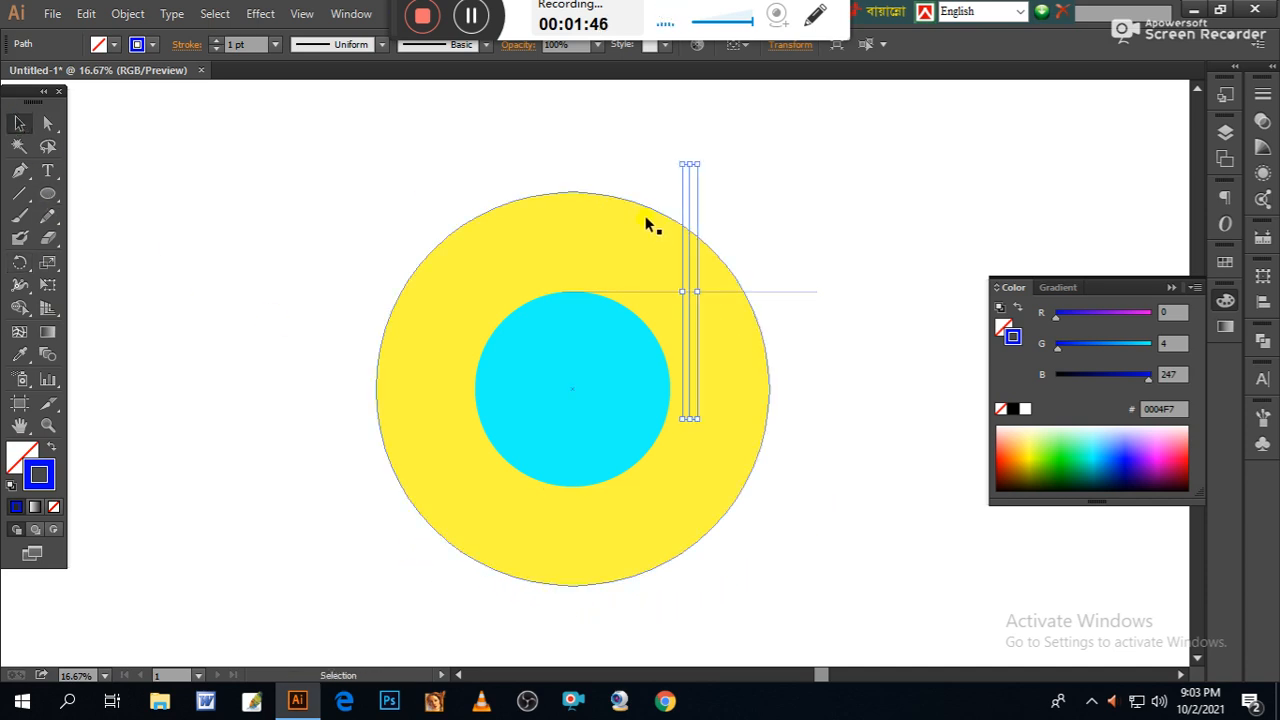
pyautogui.moveTo(688, 194); pyautogui.dragTo(672, 404)
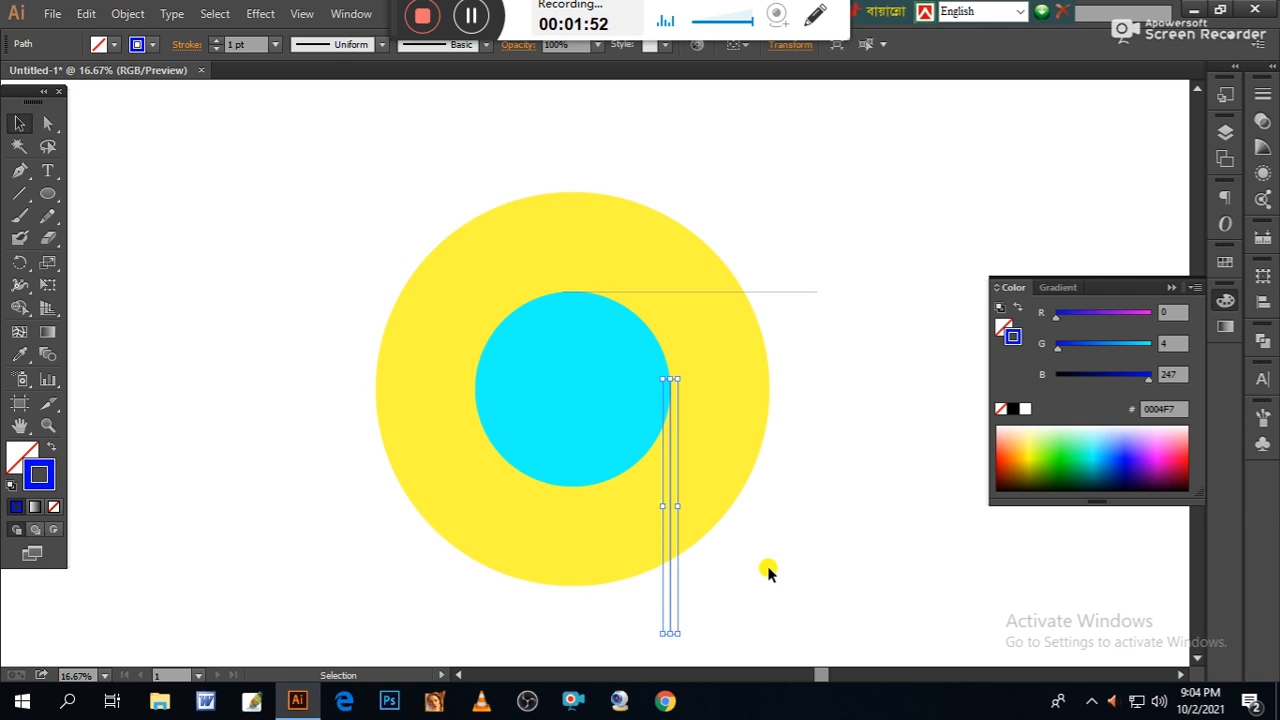
# Step: Rotate a copy of the vertical line by 90° and place it level with the inner circle's bottom edge, extending out to the left
pyautogui.click(20, 265)
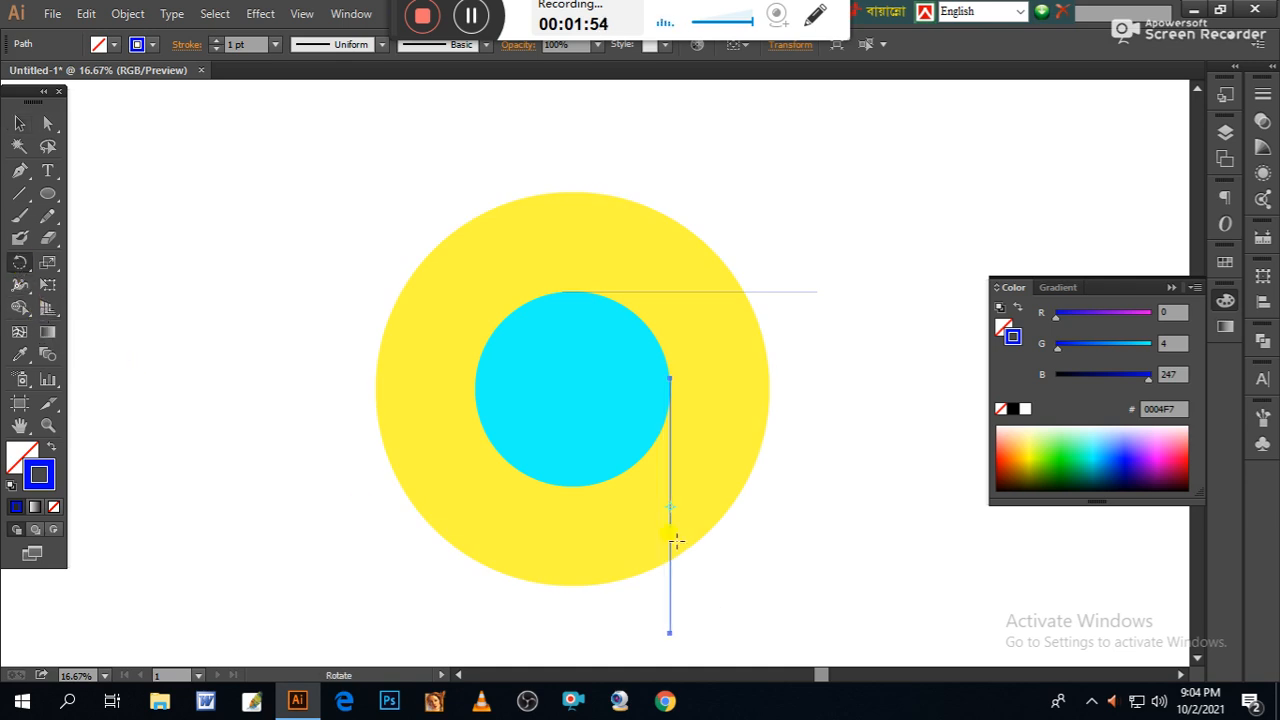
pyautogui.moveTo(771, 609); pyautogui.dragTo(533, 610)
pyautogui.click(20, 124)
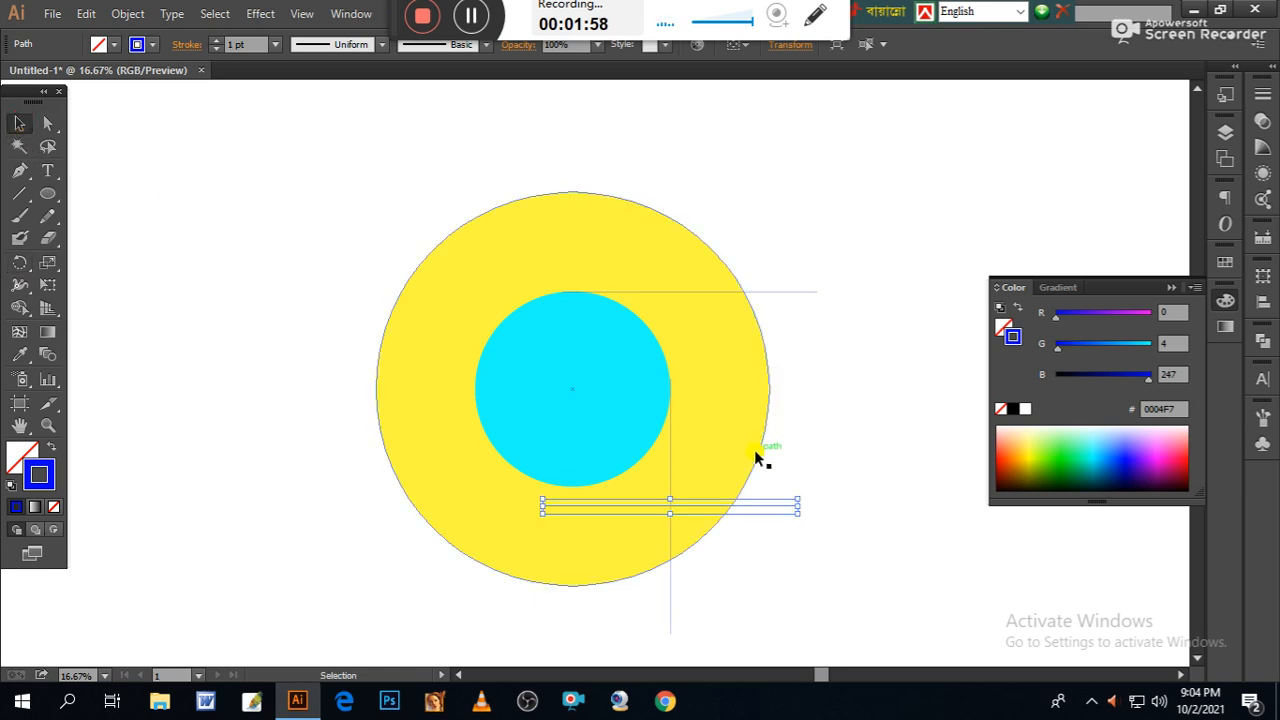
pyautogui.moveTo(763, 508); pyautogui.dragTo(502, 485)
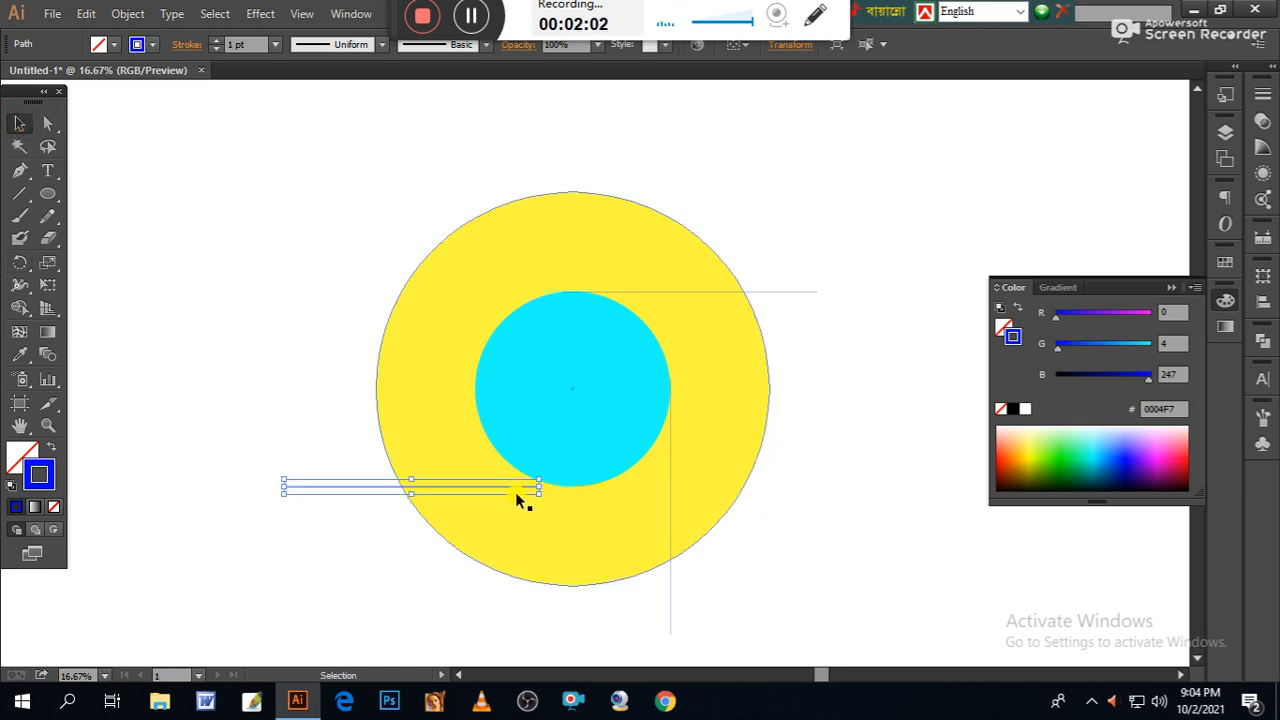
# Step: Rotate a copy of the lower horizontal line by 90° and place it against the inner circle's left edge, extending upward
pyautogui.click(20, 262)
pyautogui.moveTo(270, 303); pyautogui.dragTo(635, 205)
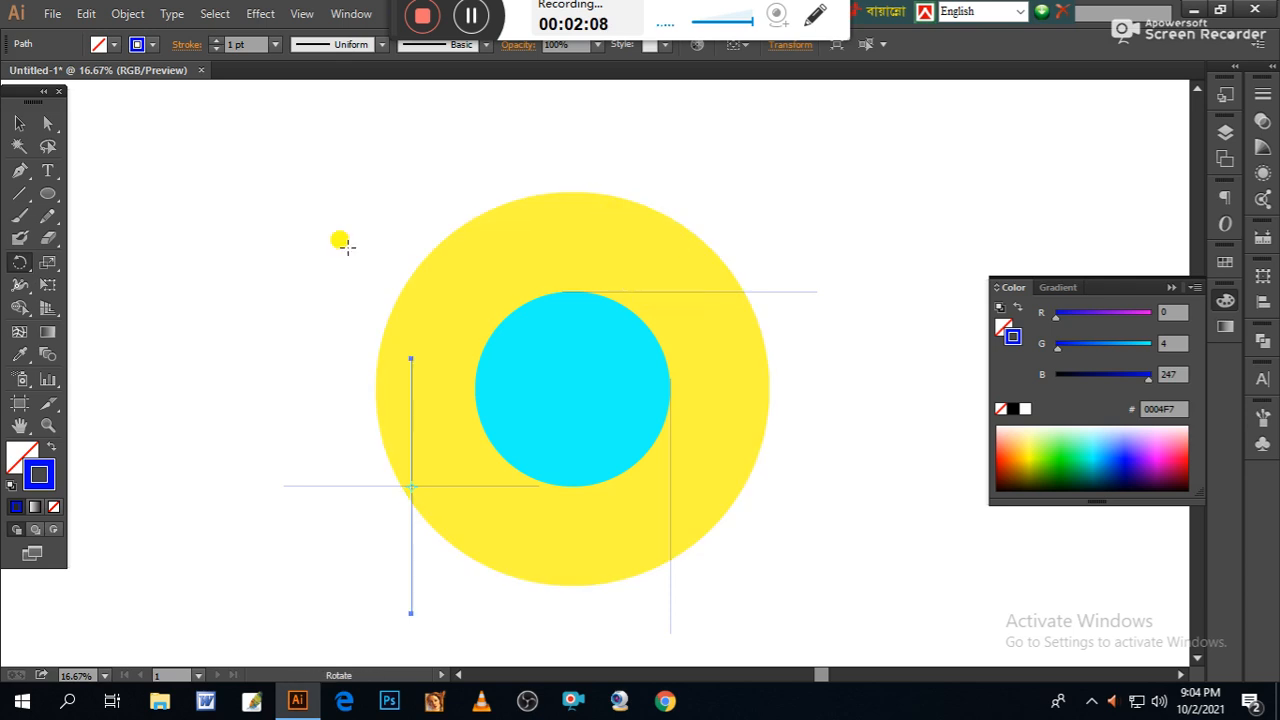
pyautogui.click(20, 123)
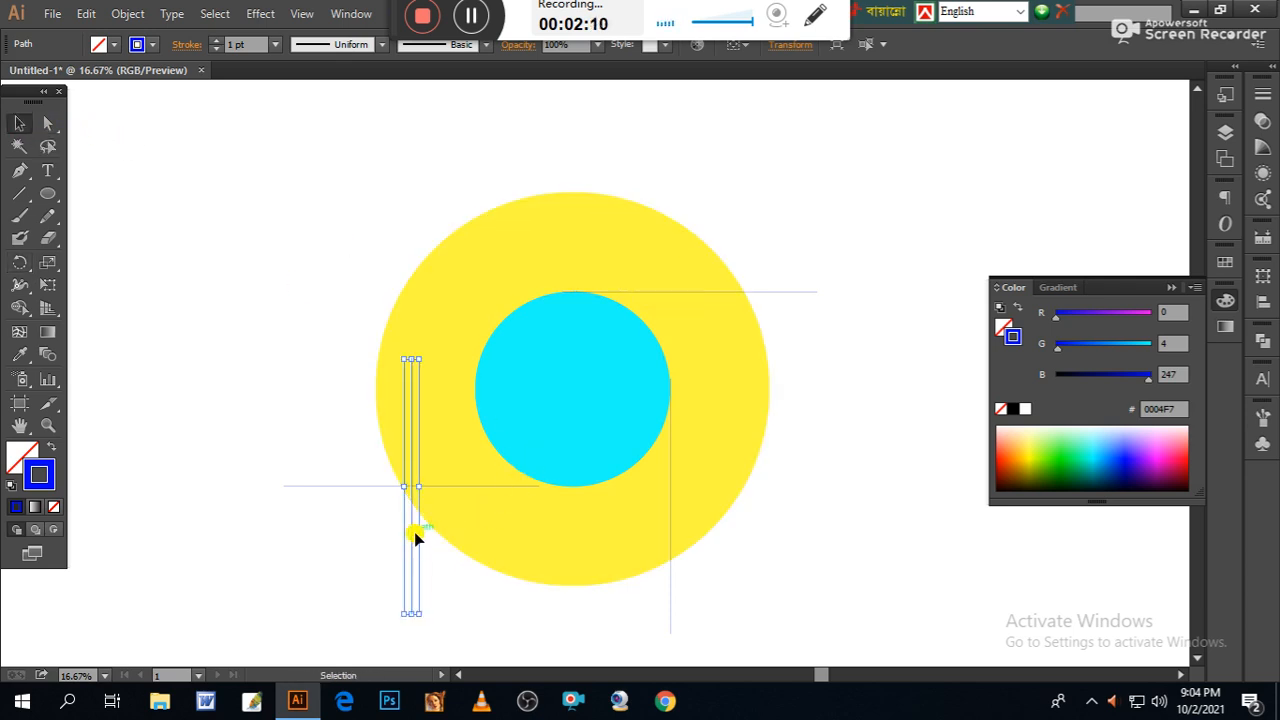
pyautogui.moveTo(411, 537); pyautogui.dragTo(474, 308)
# Step: Move the lower horizontal line right so its inner end meets the inner circle's lowest point
pyautogui.press('a')
pyautogui.hotkey('ctrl', '=')
pyautogui.press('v')
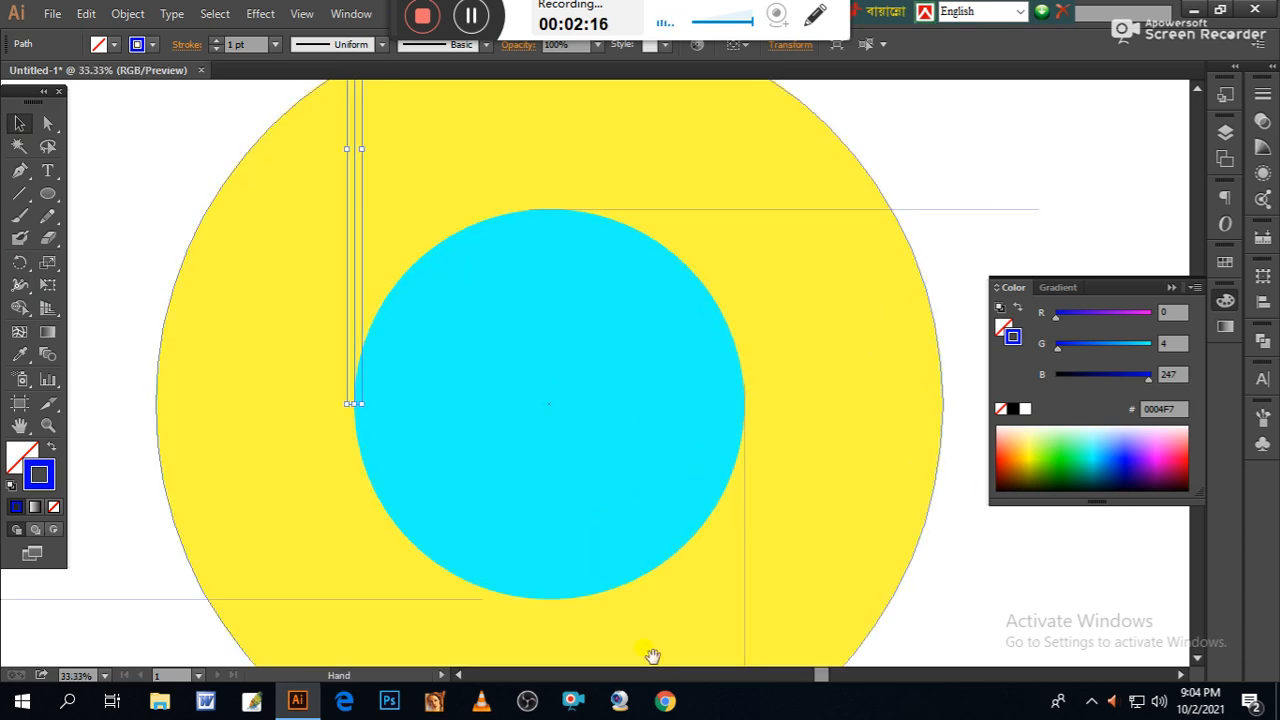
pyautogui.hotkey('ctrl', '=')
pyautogui.press('space')
pyautogui.moveTo(830, 350); pyautogui.dragTo(874, 97)
pyautogui.moveTo(787, 349); pyautogui.dragTo(796, 323)
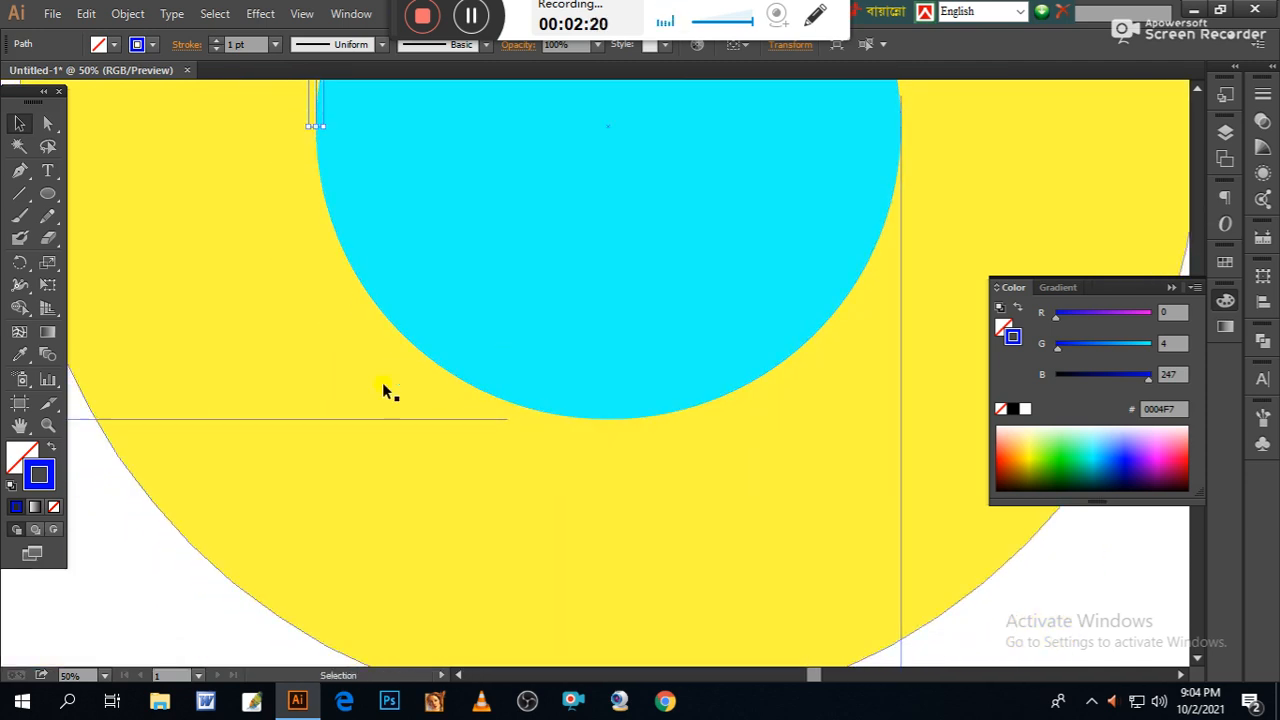
pyautogui.moveTo(317, 416); pyautogui.dragTo(424, 420)
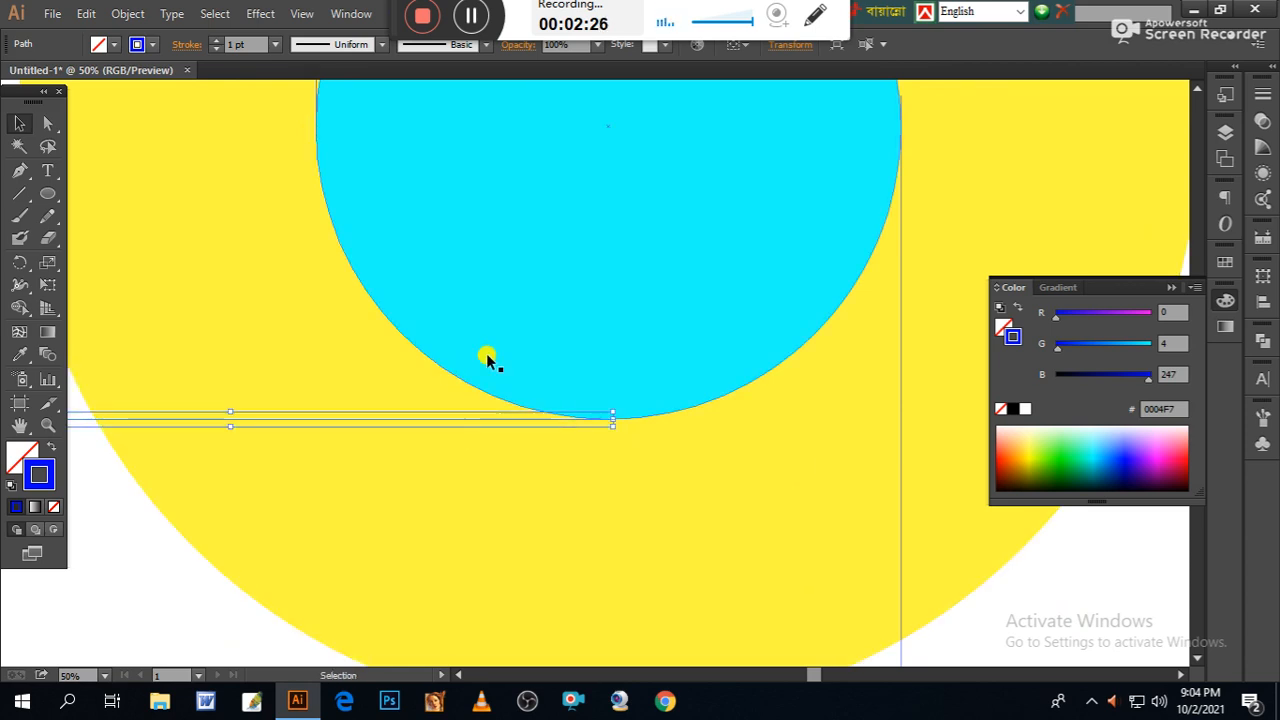
# Step: Examine in outline view how the four straight lines meet the inner circle's edge
pyautogui.moveTo(522, 276); pyautogui.dragTo(556, 478)
pyautogui.moveTo(556, 405); pyautogui.dragTo(583, 551)
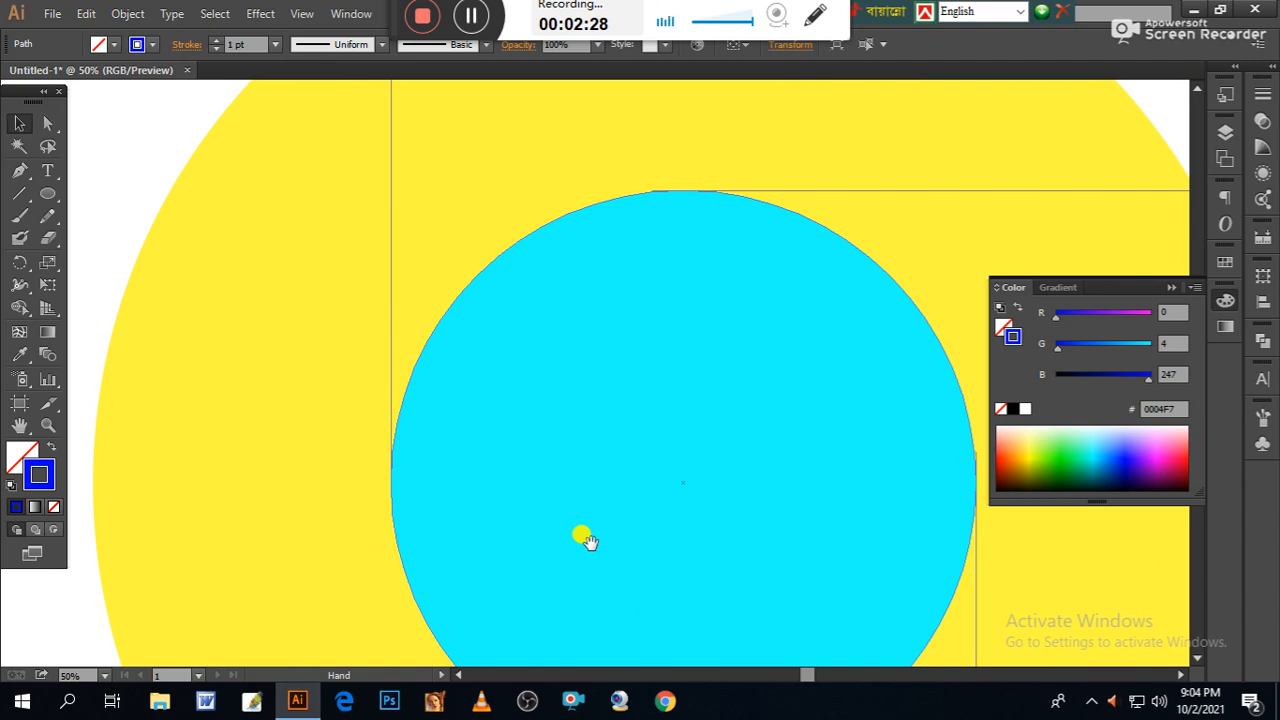
pyautogui.moveTo(627, 508); pyautogui.dragTo(555, 538)
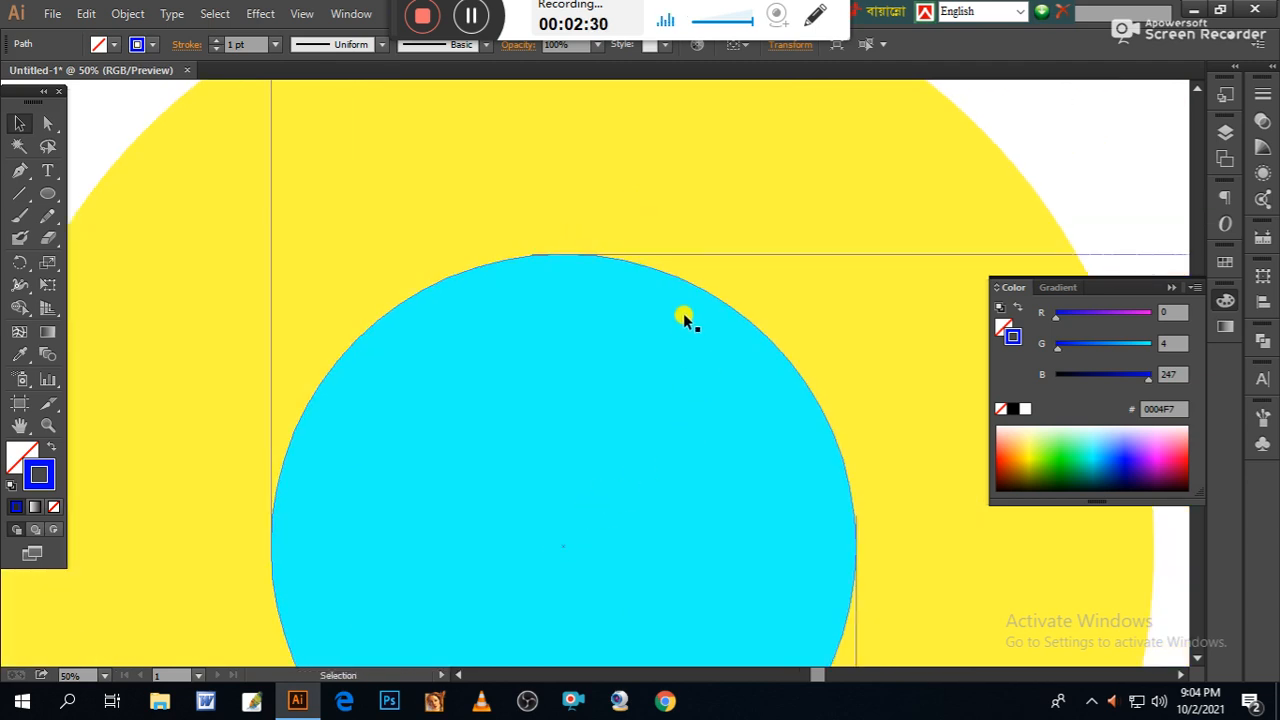
pyautogui.click(690, 253)
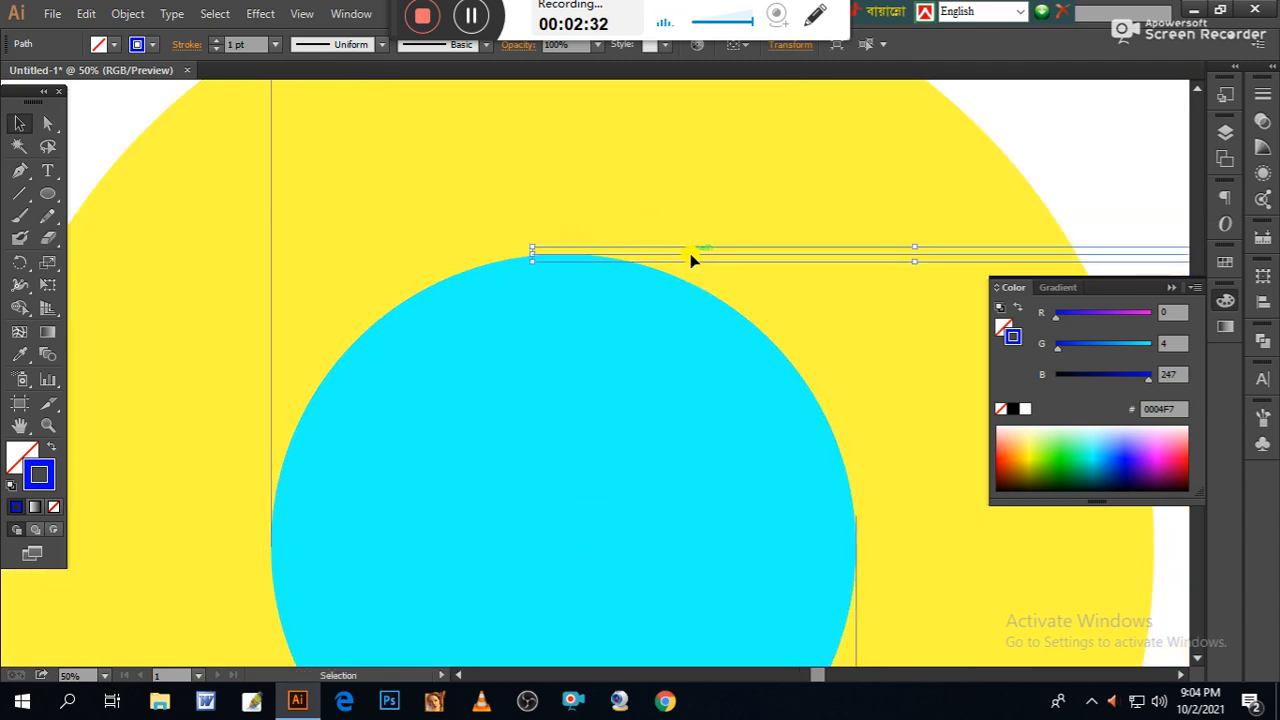
pyautogui.press('a')
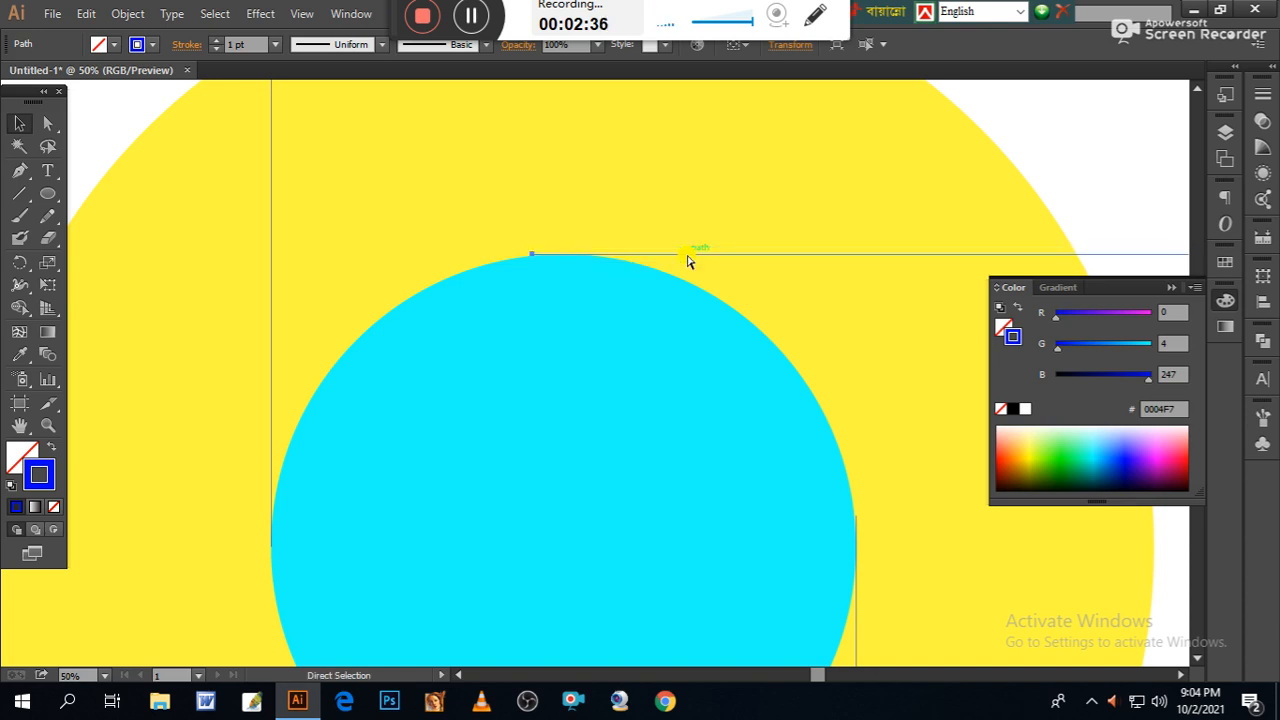
pyautogui.hotkey('ctrl', 'y')
pyautogui.click(734, 200)
pyautogui.press('space')
pyautogui.moveTo(727, 393); pyautogui.dragTo(689, 420)
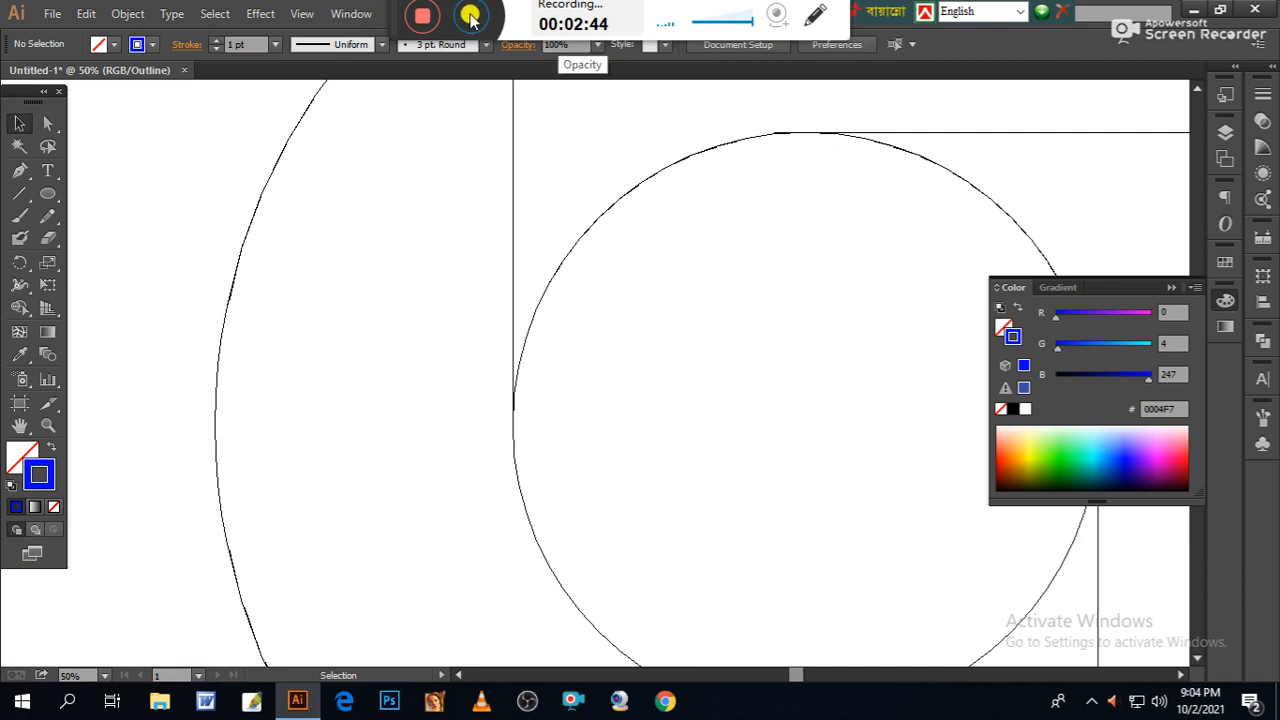
pyautogui.hotkey('ctrl', '0')
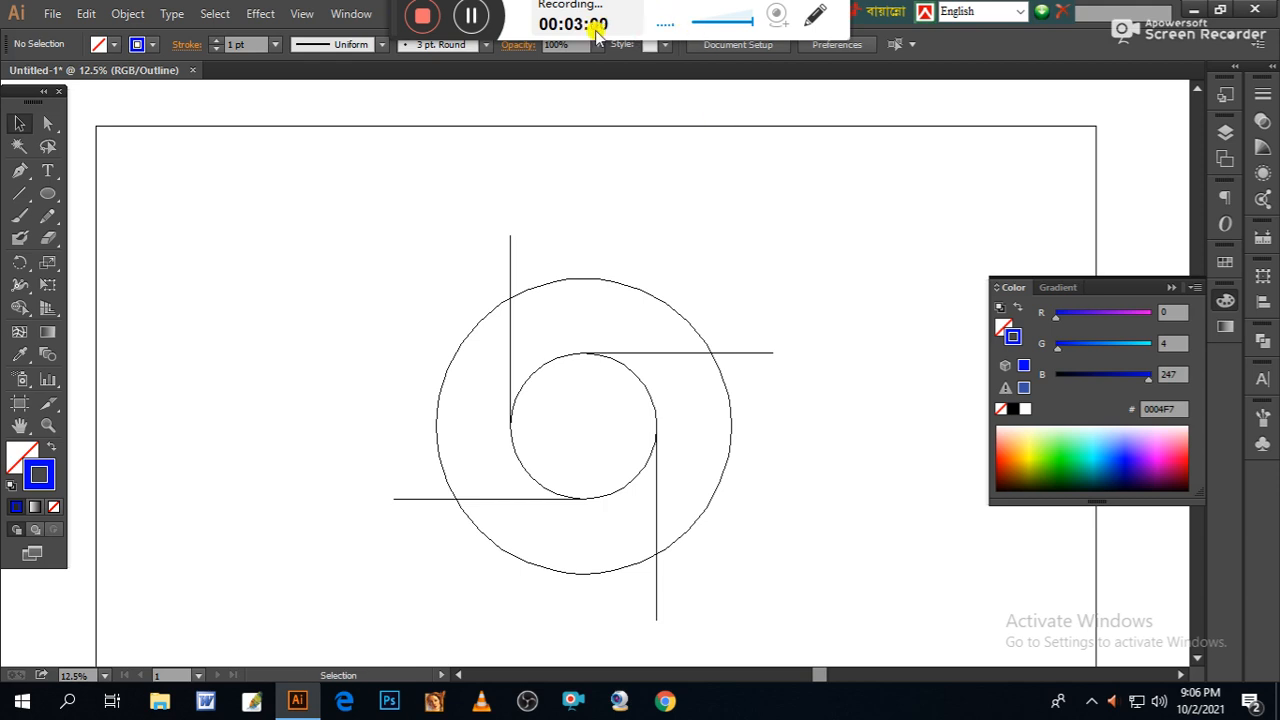
pyautogui.hotkey('ctrl', 'y')
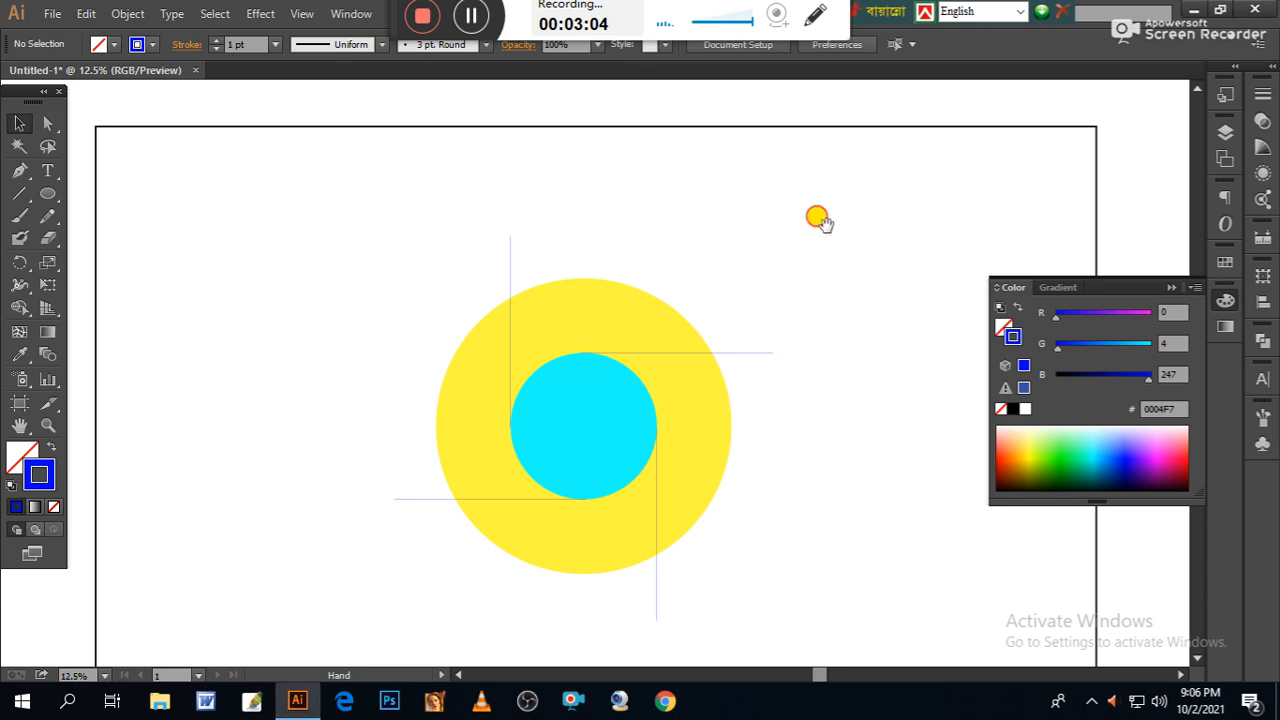
# Step: Divide both circles and all four tangent lines into separate pieces with the Pathfinder Divide operation
pyautogui.moveTo(831, 497); pyautogui.dragTo(800, 435)
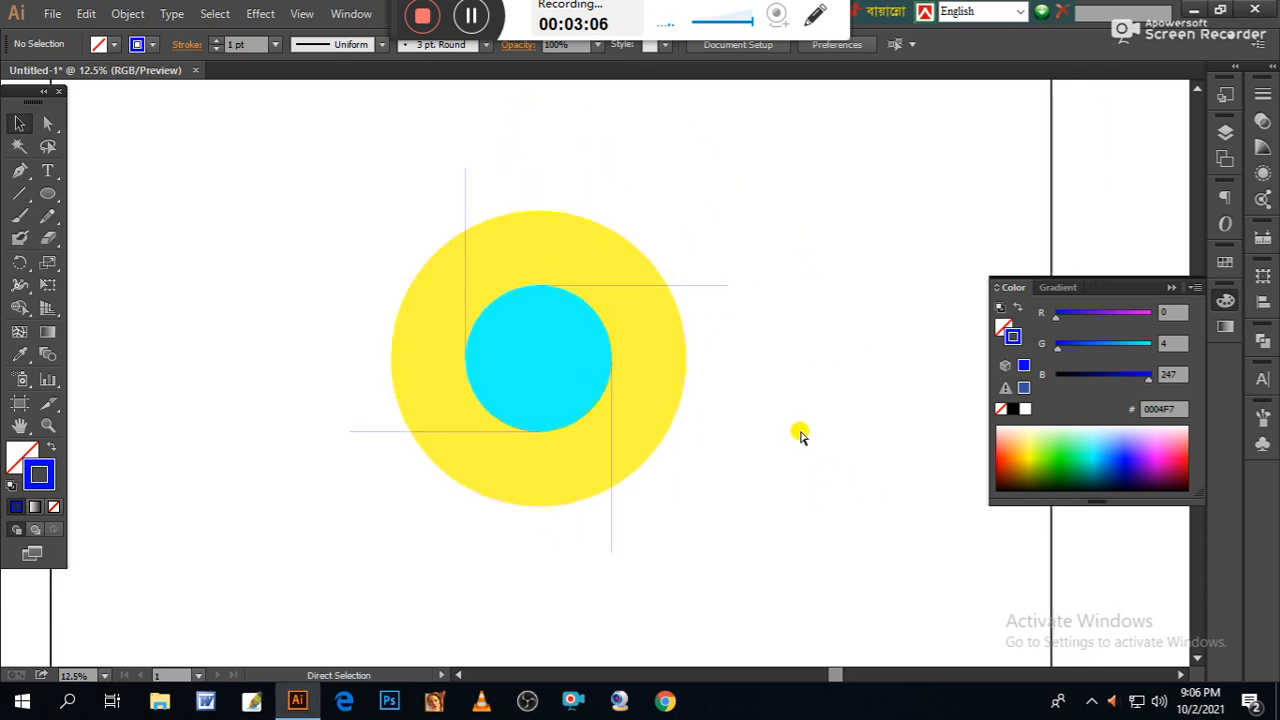
pyautogui.hotkey('ctrl', '=')
pyautogui.moveTo(757, 391); pyautogui.dragTo(779, 412)
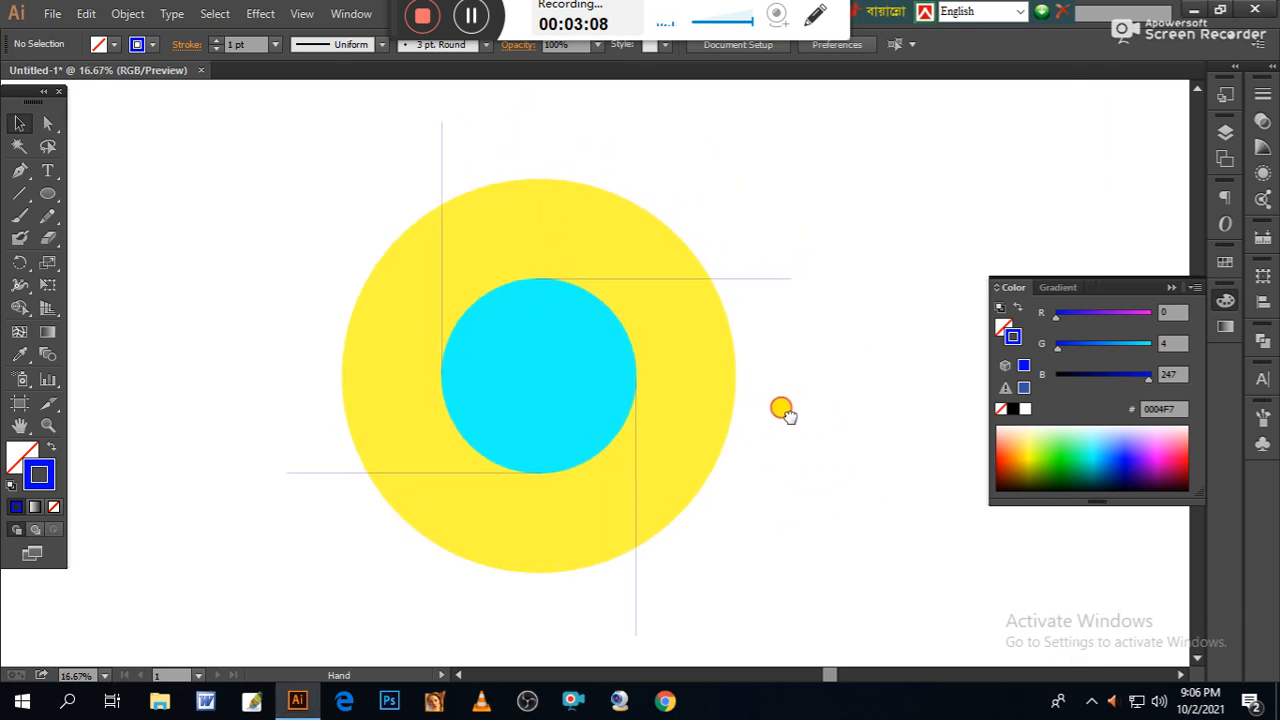
pyautogui.moveTo(271, 170); pyautogui.dragTo(790, 600)
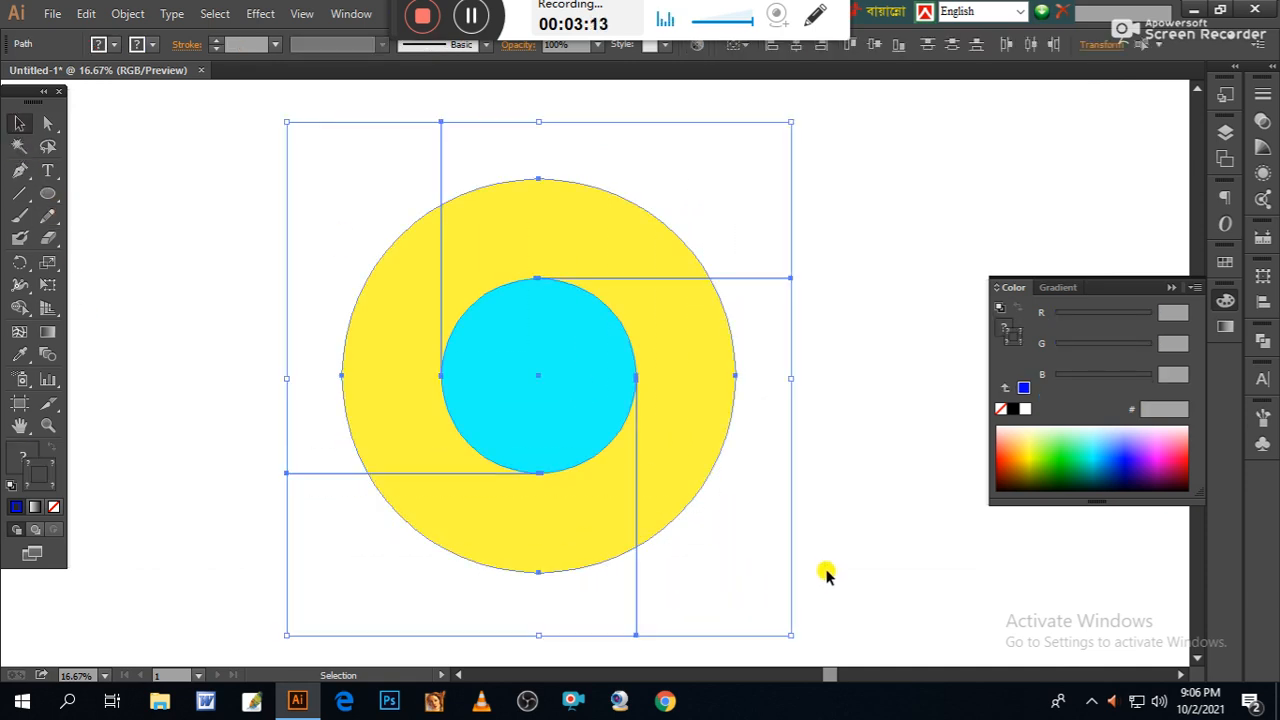
pyautogui.click(1262, 341)
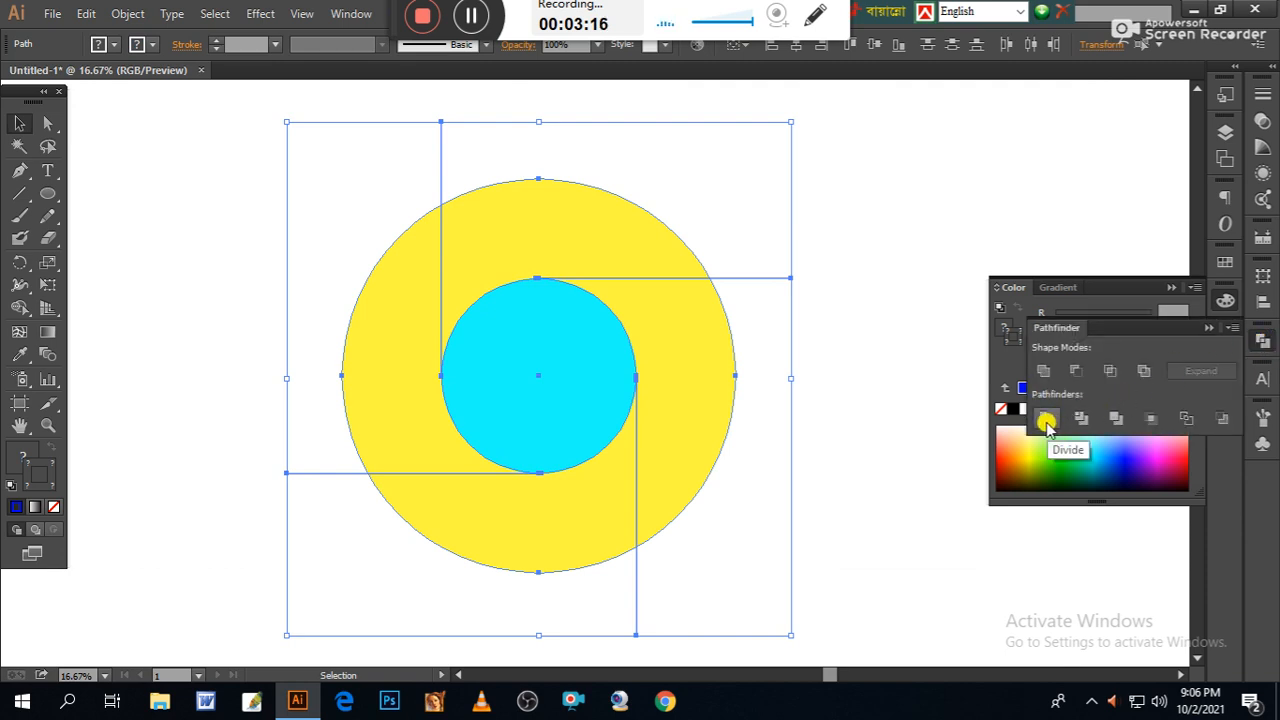
pyautogui.click(1084, 414)
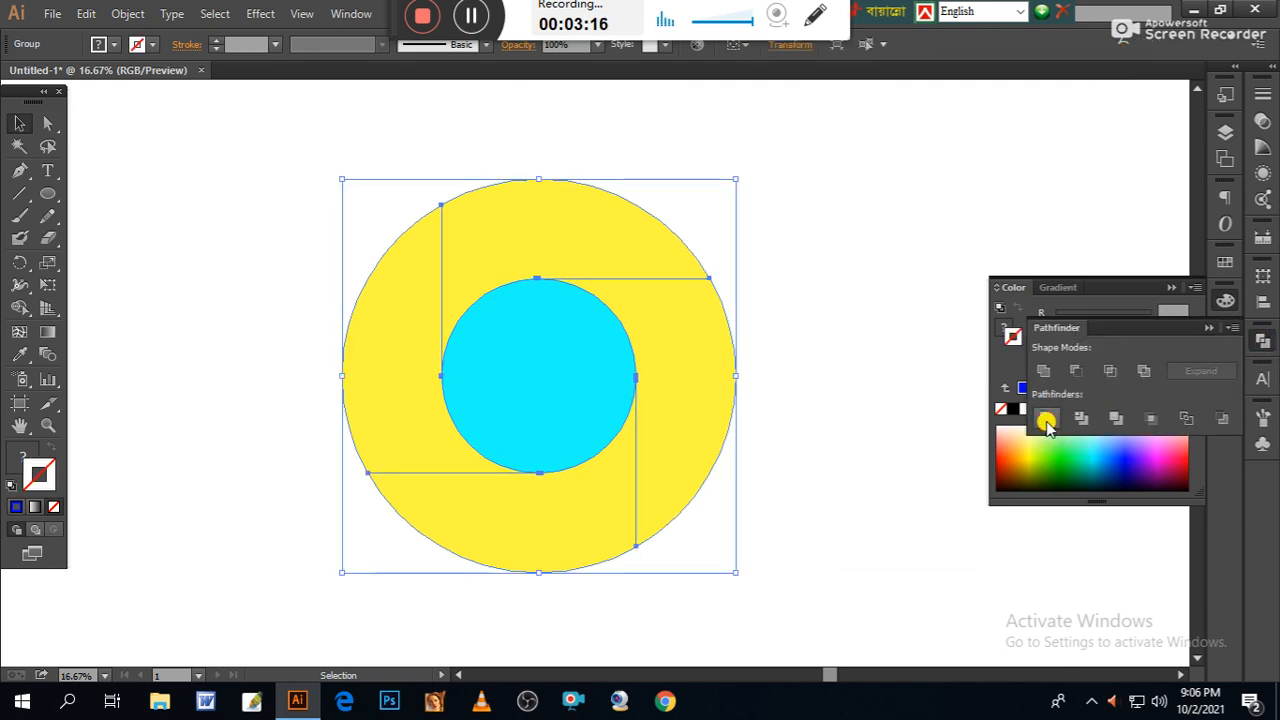
pyautogui.click(855, 385)
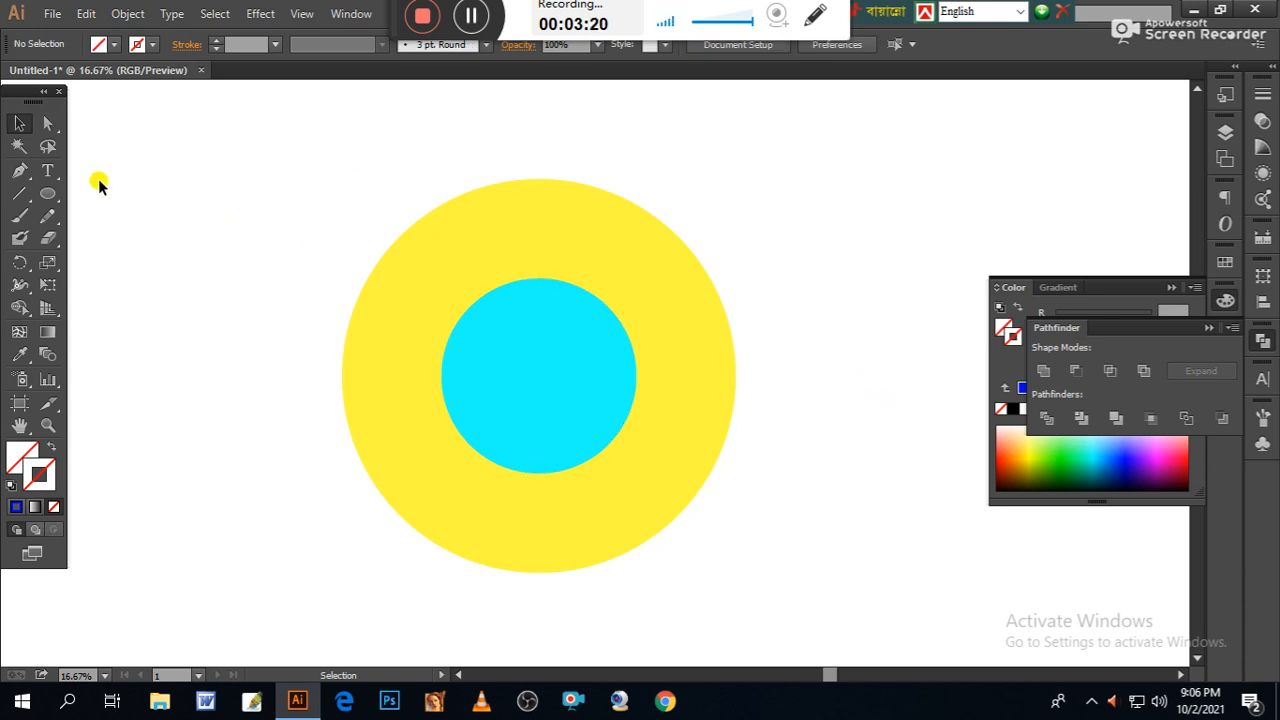
# Step: Ungroup the divided circle artwork so its pieces are separate objects
pyautogui.click(377, 300)
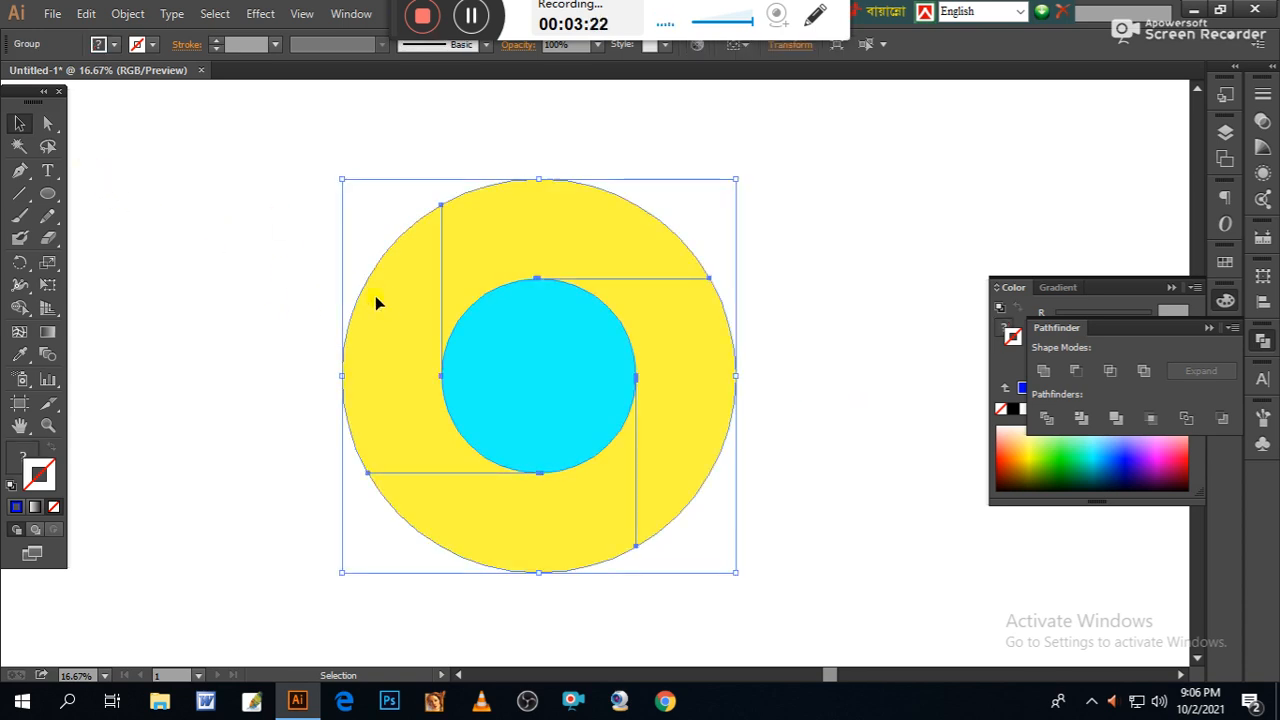
pyautogui.rightClick(377, 300)
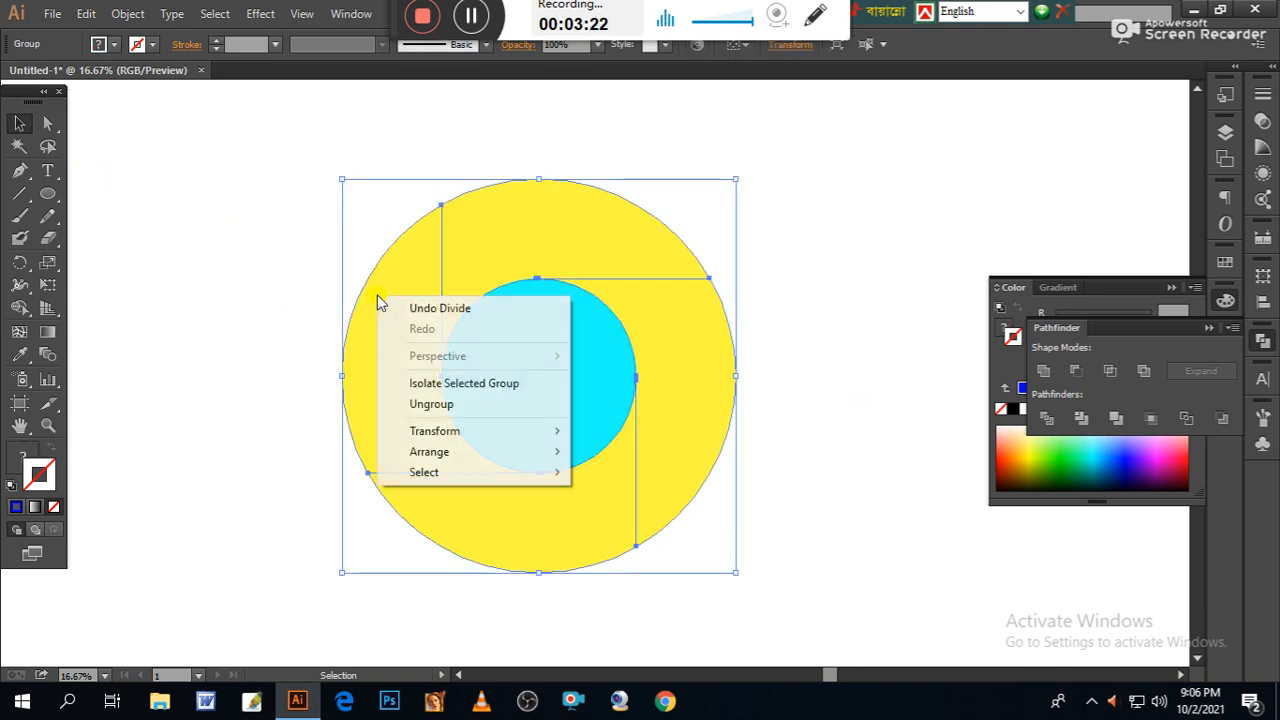
pyautogui.click(420, 405)
pyautogui.click(230, 283)
# Step: Fill the upper segment of the yellow ring with blue 2374FF
pyautogui.click(52, 121)
pyautogui.click(514, 217)
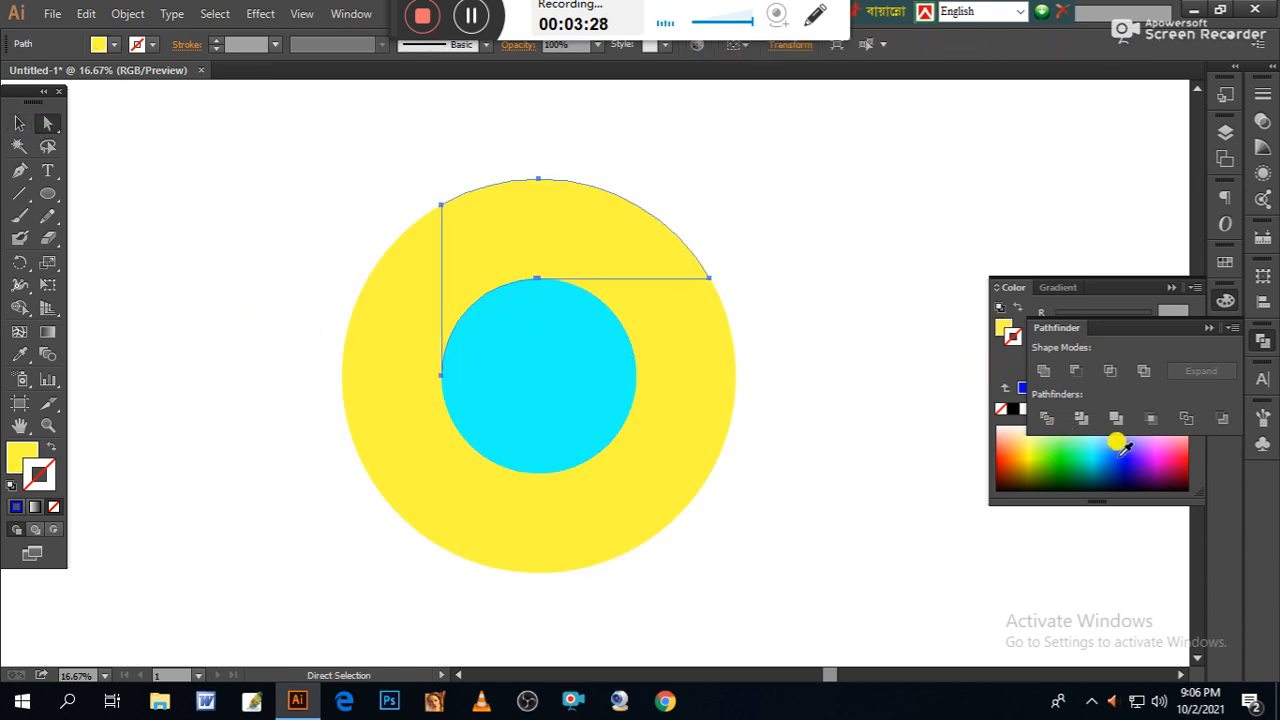
pyautogui.click(20, 458)
pyautogui.click(1110, 440)
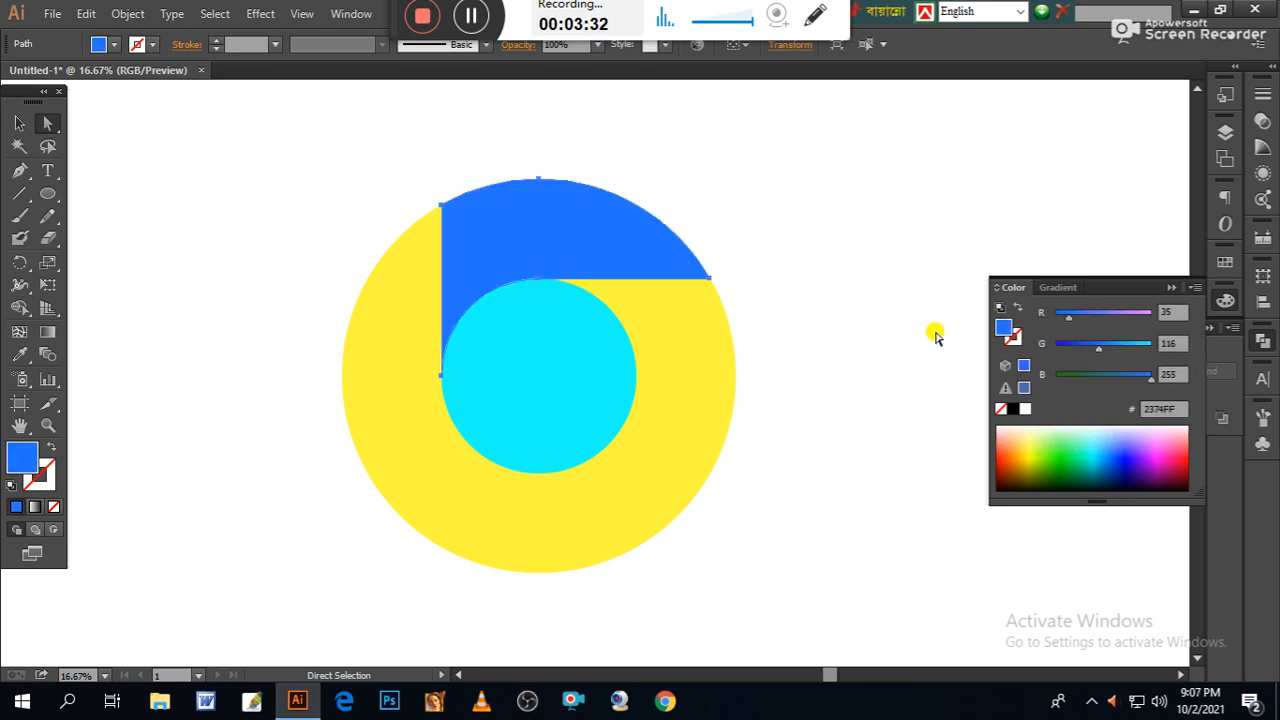
pyautogui.click(914, 310)
pyautogui.click(688, 378)
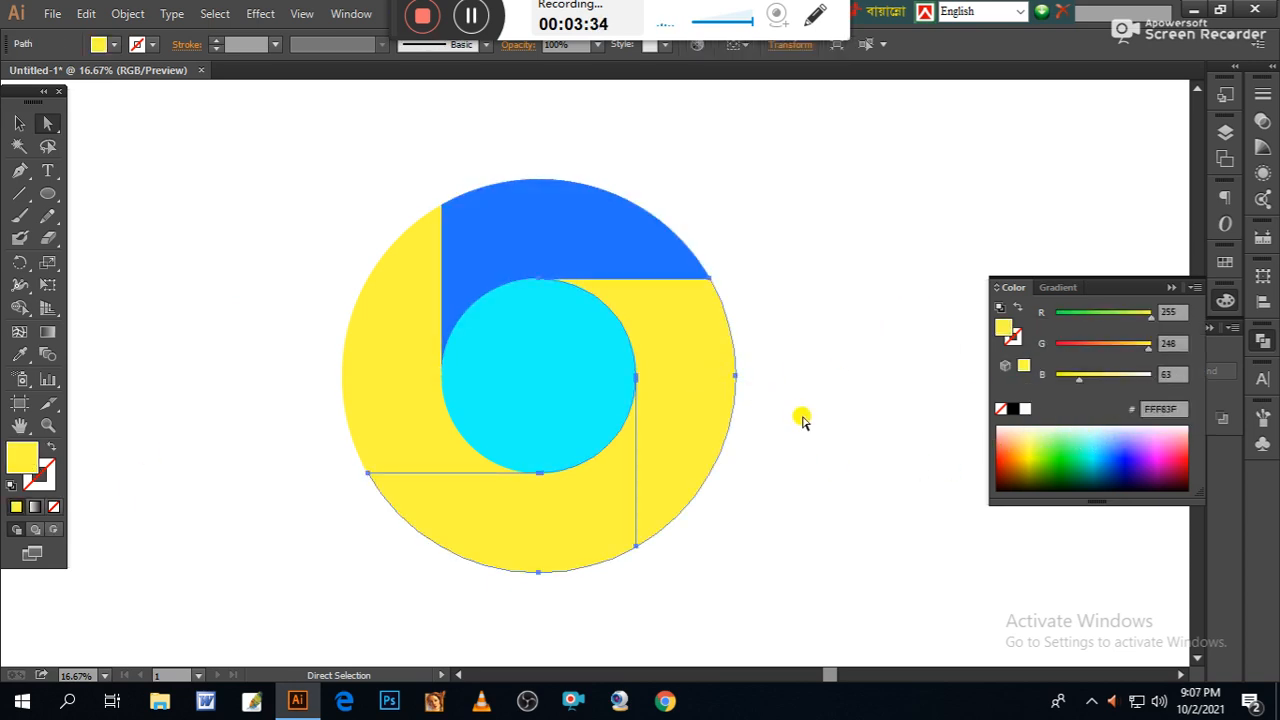
pyautogui.click(751, 486)
pyautogui.click(706, 413)
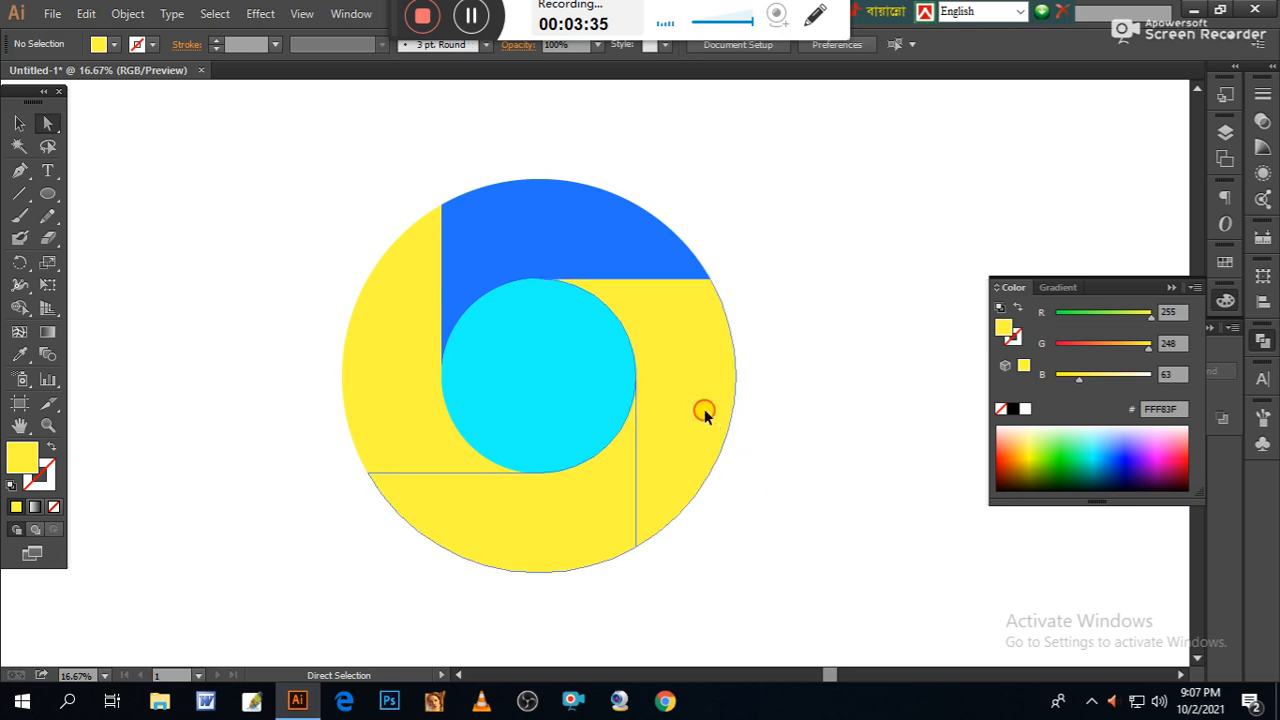
pyautogui.click(773, 420)
# Step: Fill the ring's left segment with magenta FF00BA
pyautogui.click(378, 349)
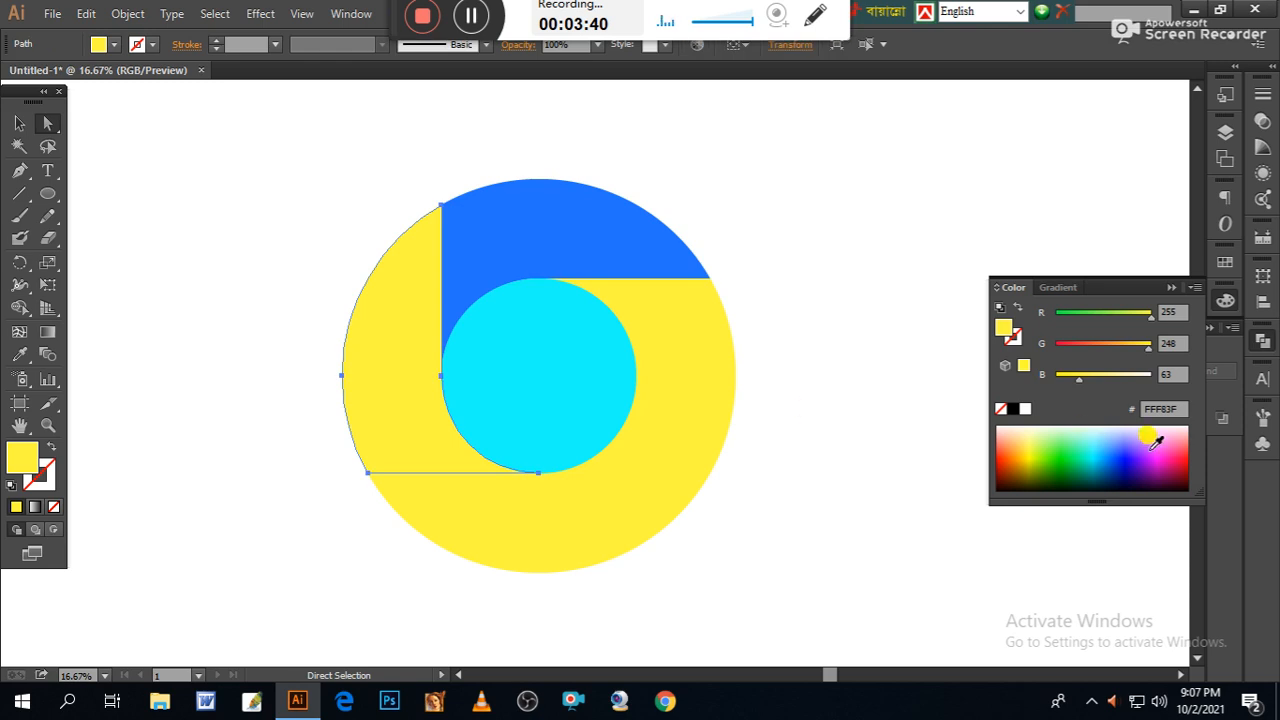
pyautogui.click(1166, 451)
pyautogui.click(890, 437)
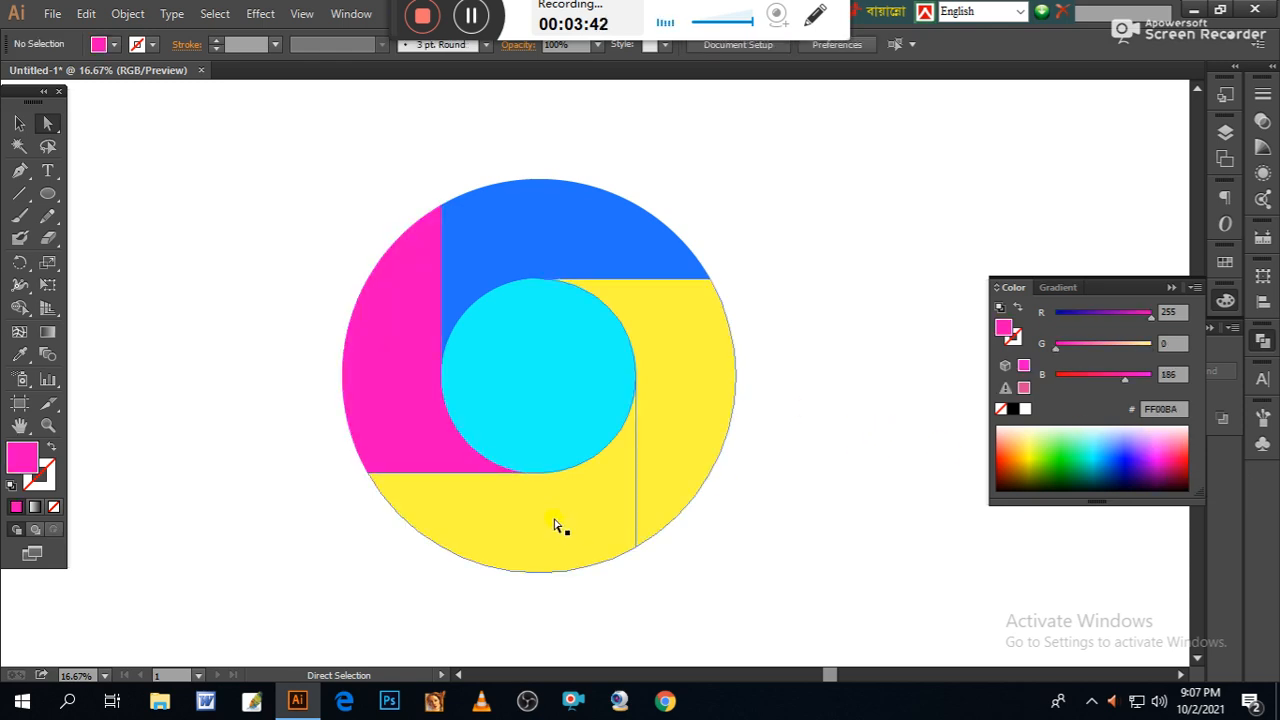
# Step: Draw a vertical line from the cyan circle's rightmost point down past the outer edge of the yellow ring
pyautogui.click(558, 514)
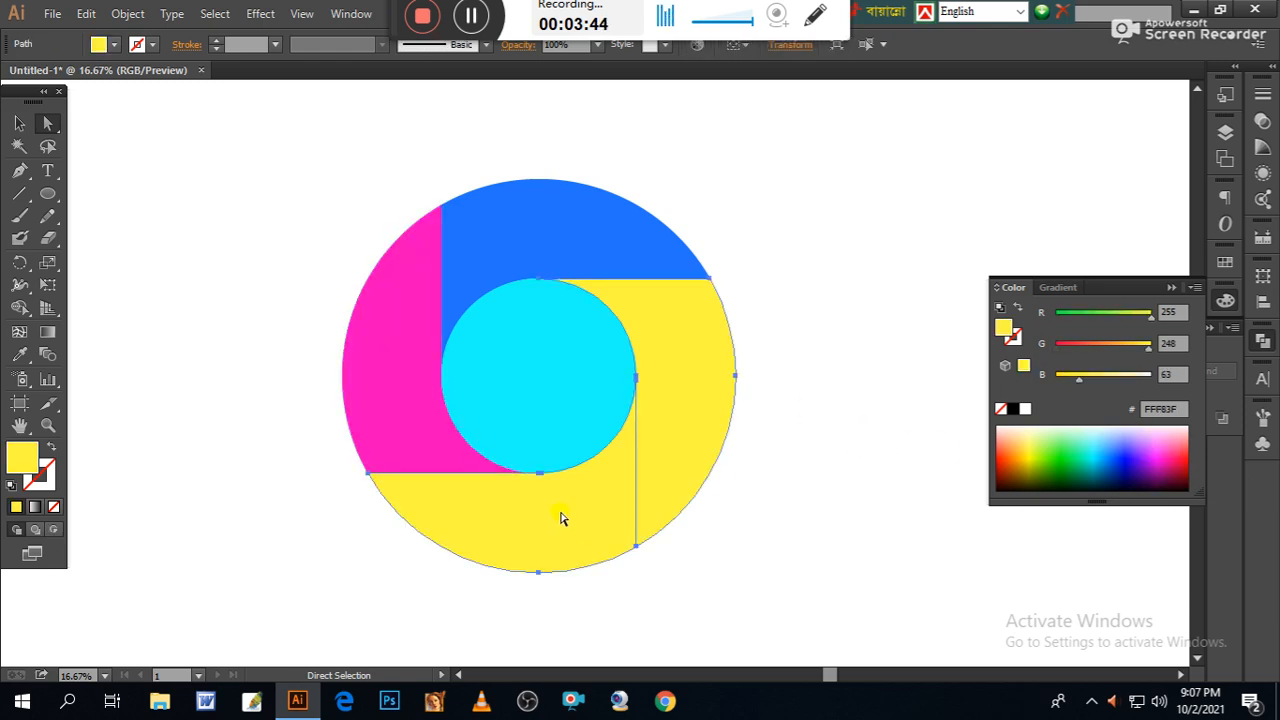
pyautogui.hotkey('ctrl', '+')
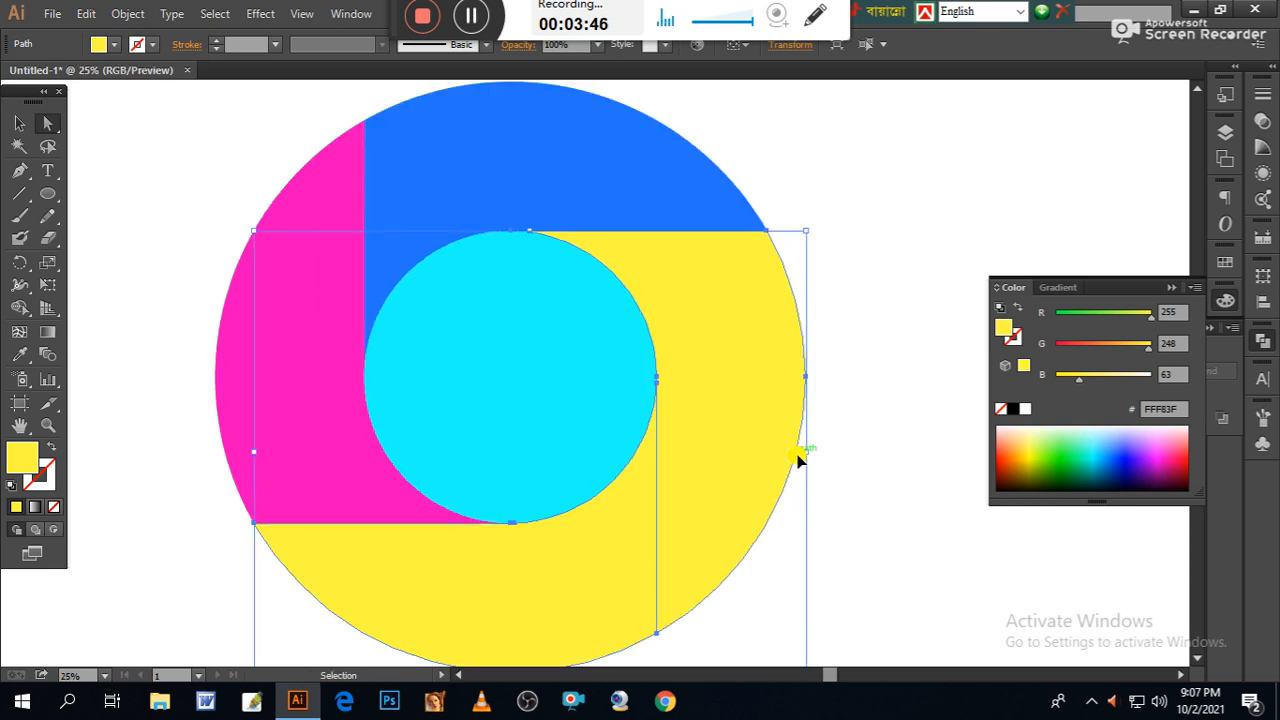
pyautogui.click(899, 404)
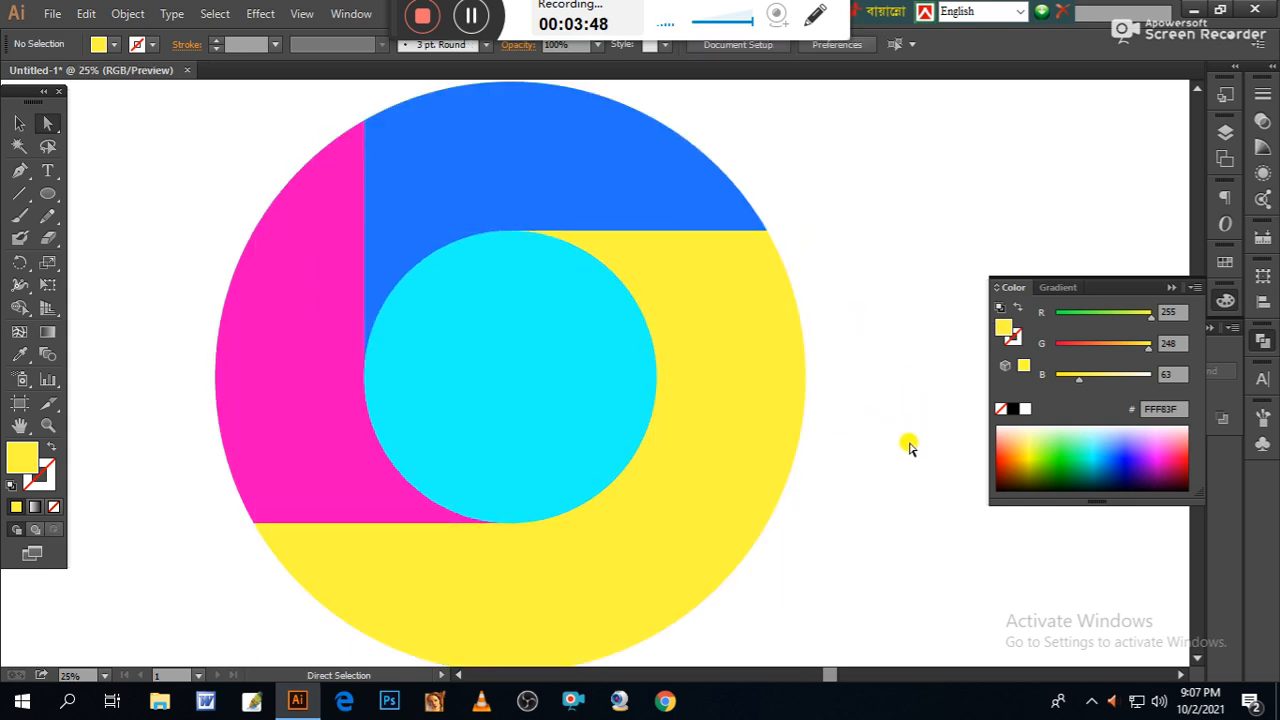
pyautogui.scroll(-3, 908, 433)
pyautogui.click(18, 195)
pyautogui.moveTo(656, 285); pyautogui.dragTo(672, 642)
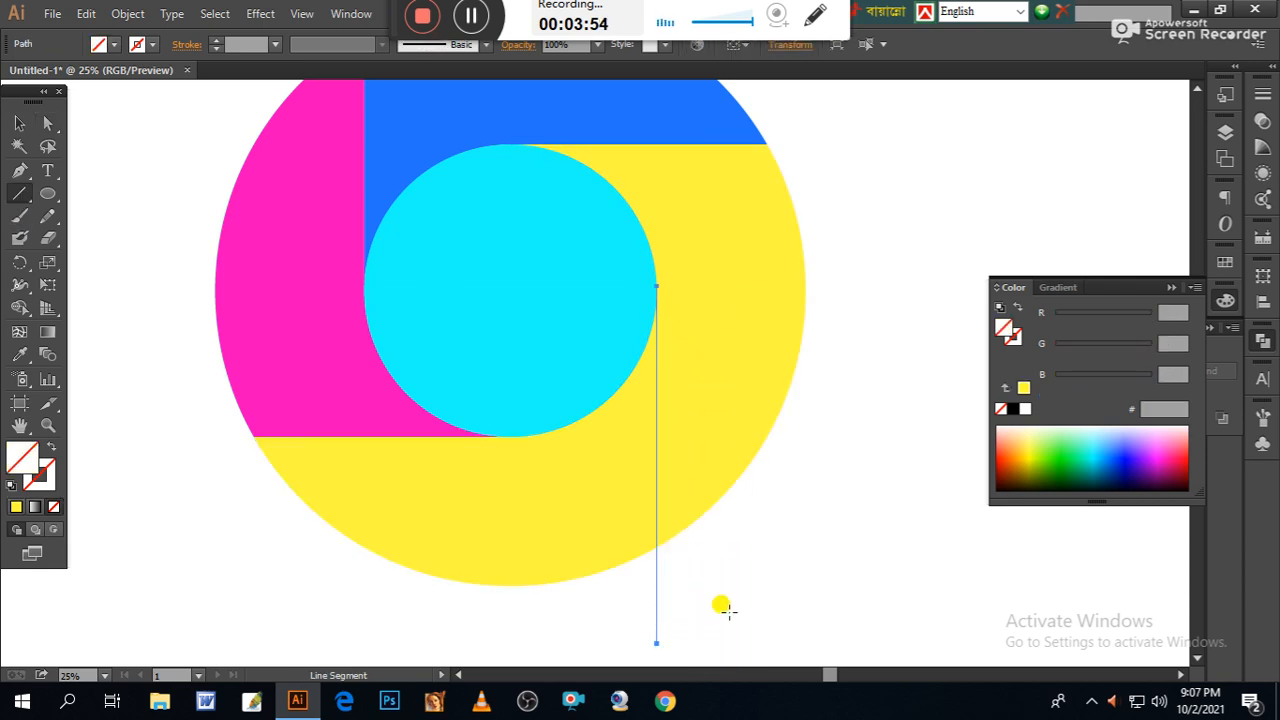
# Step: Divide the remaining yellow ring section along the new vertical line with the Pathfinder Divide operation
pyautogui.click(18, 122)
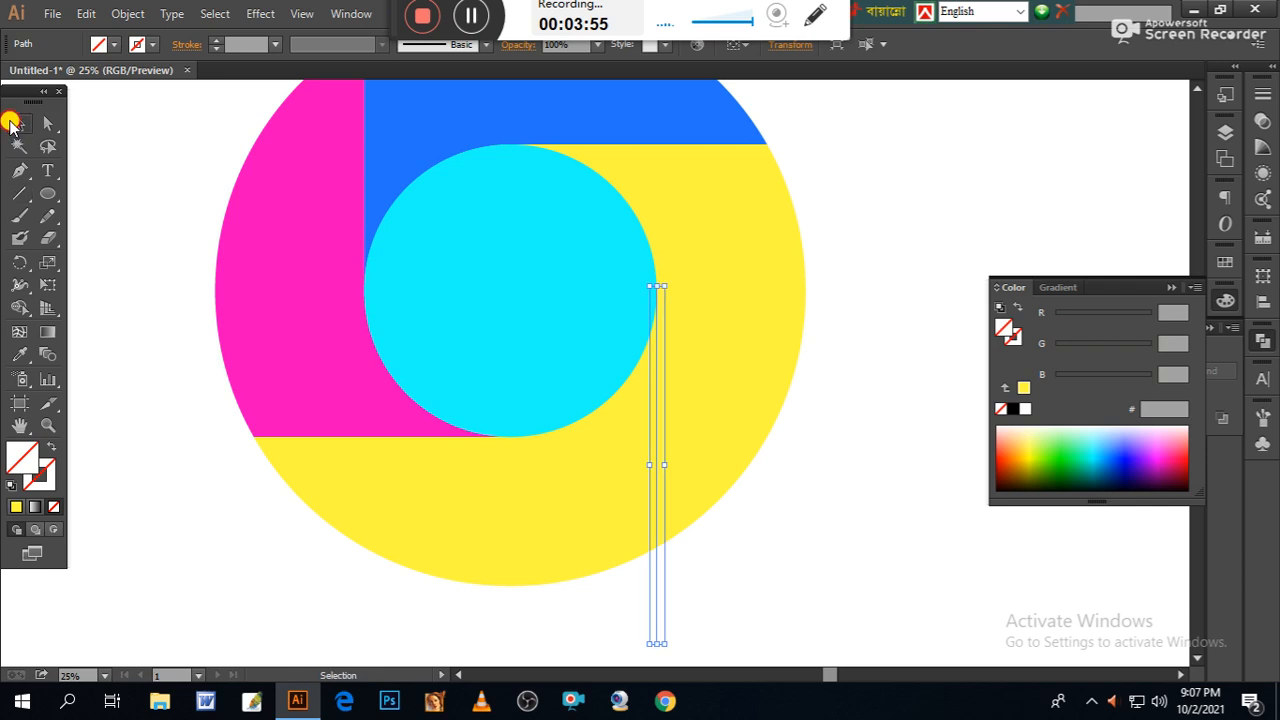
pyautogui.keyDown('shift'); pyautogui.click(762, 389); pyautogui.keyUp('shift')
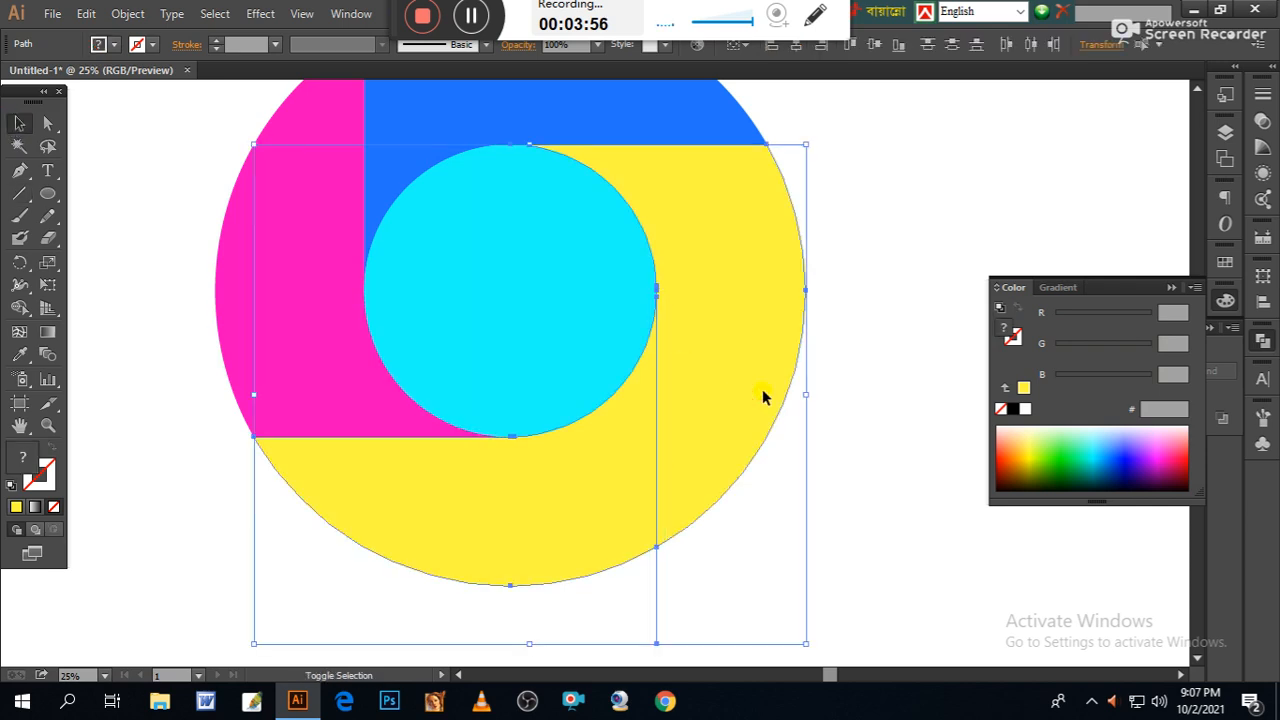
pyautogui.click(1265, 343)
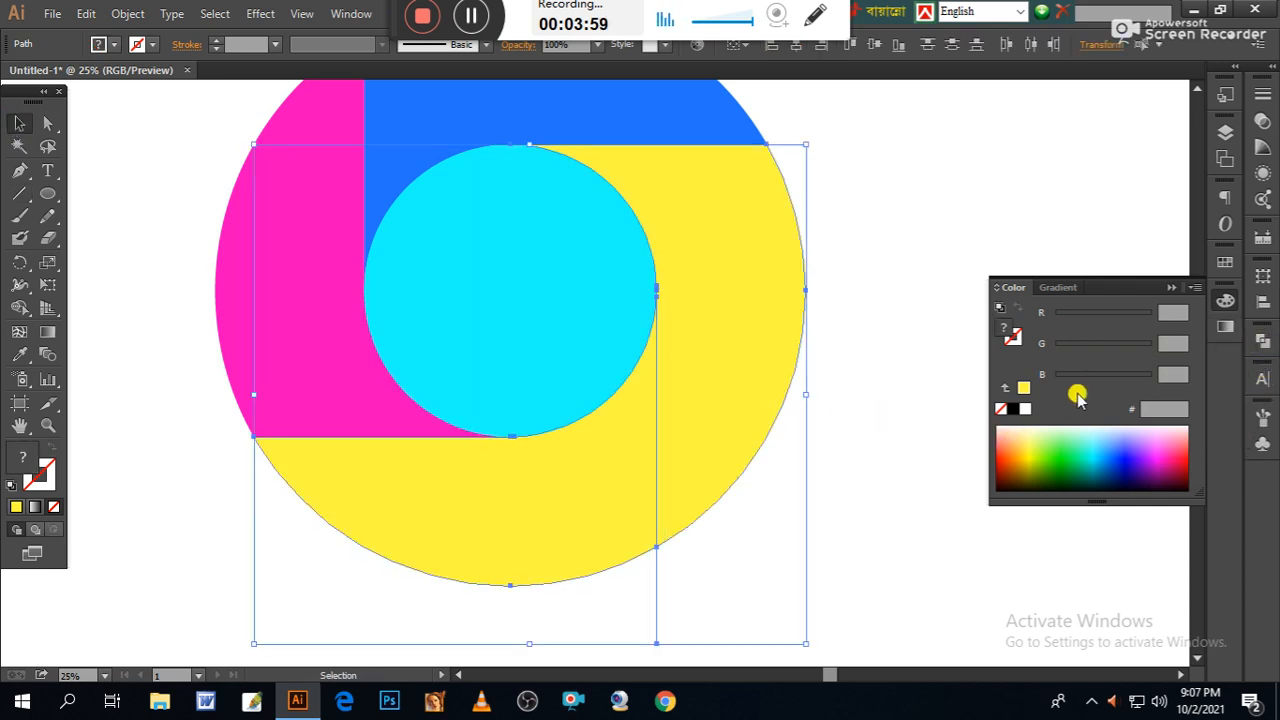
pyautogui.click(1263, 340)
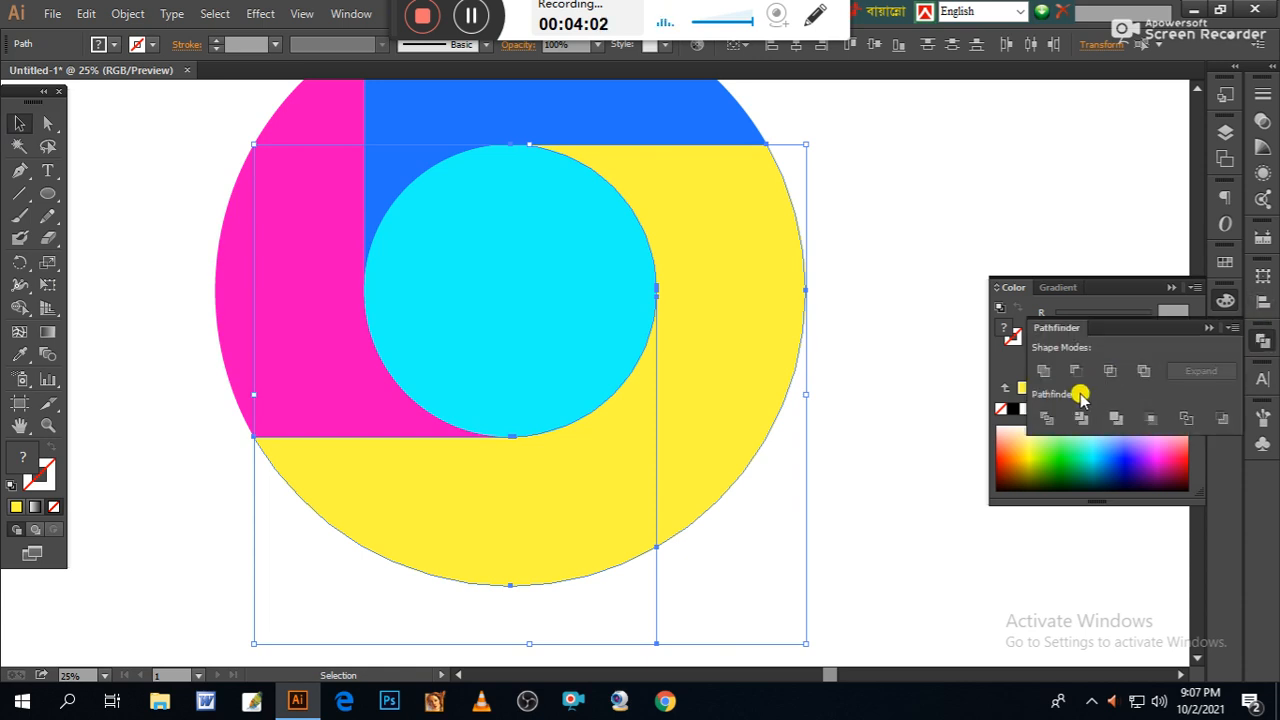
pyautogui.click(1047, 418)
pyautogui.click(909, 397)
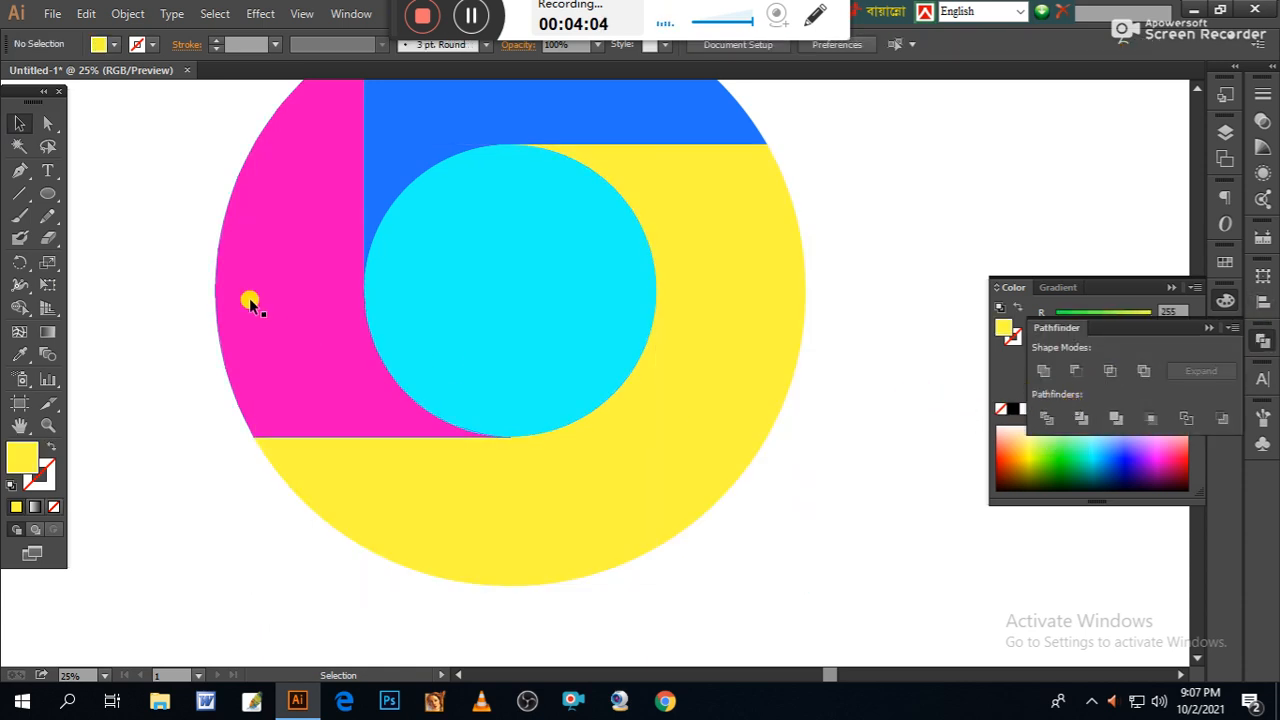
# Step: Fill the ring's right yellow segment with green 4AF700
pyautogui.click(47, 122)
pyautogui.click(708, 338)
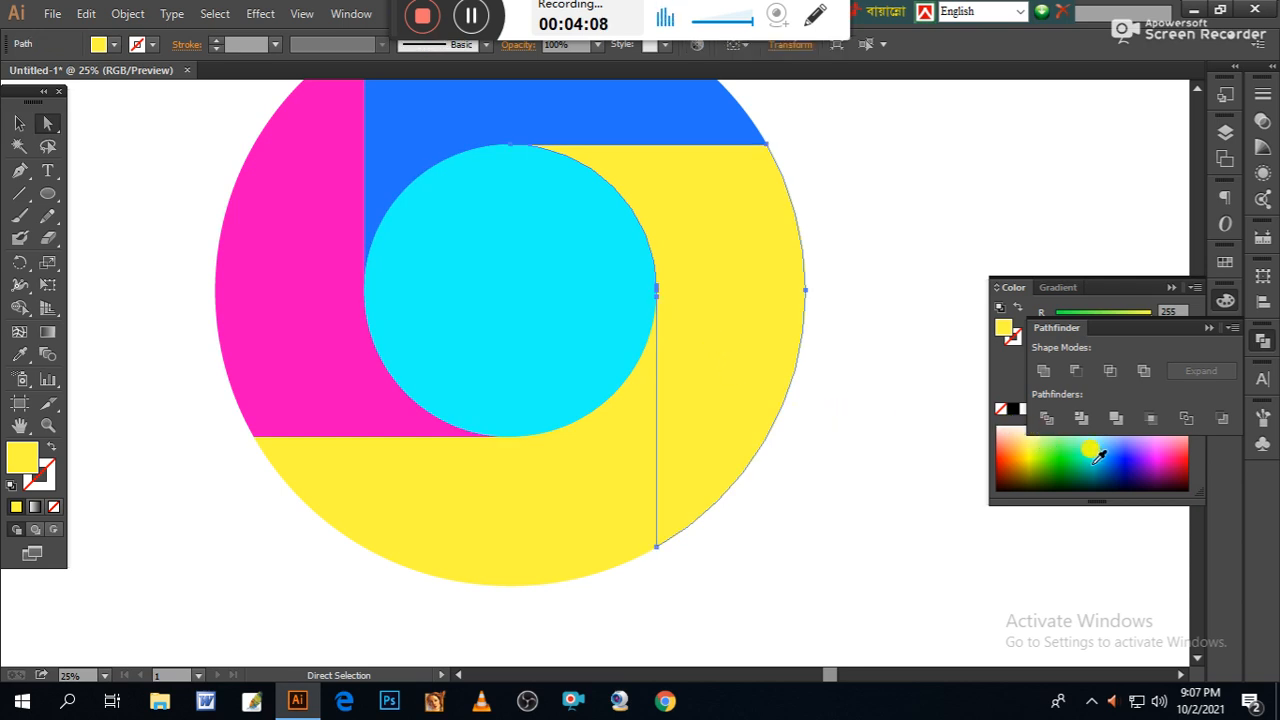
pyautogui.click(1050, 450)
pyautogui.click(846, 440)
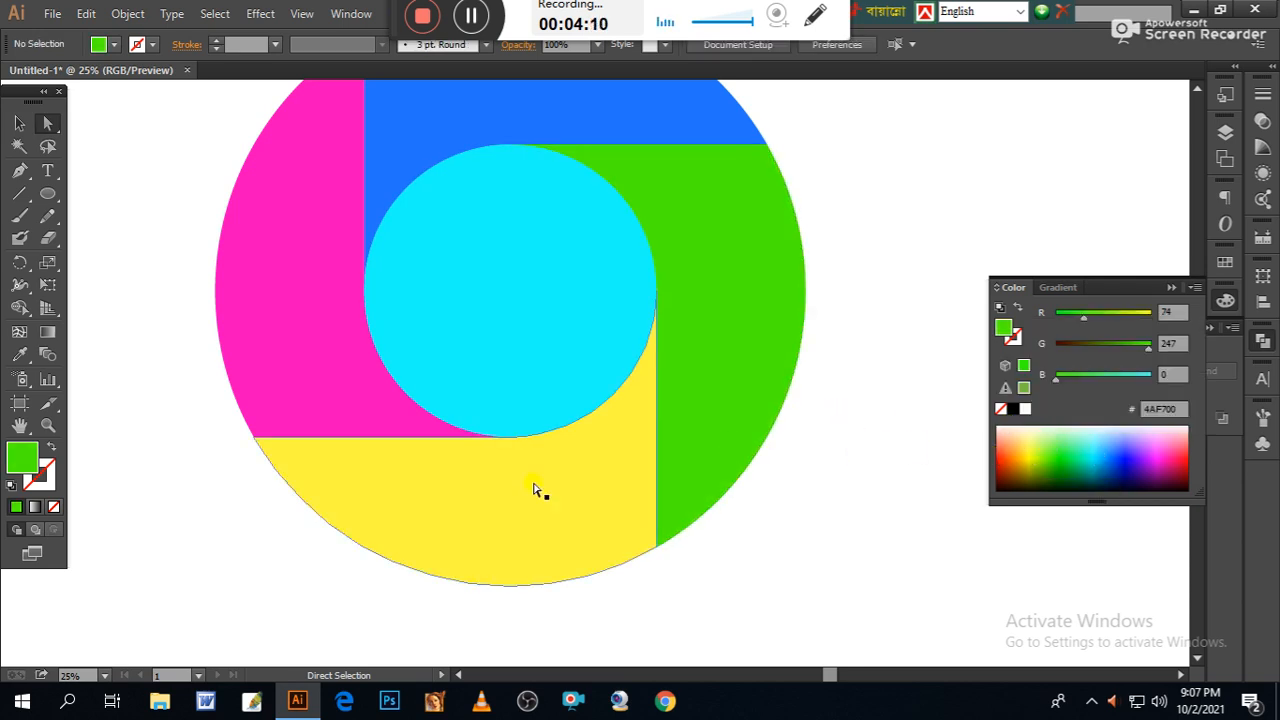
# Step: Fill the ring's lower yellow segment with orange FF9E15
pyautogui.click(471, 513)
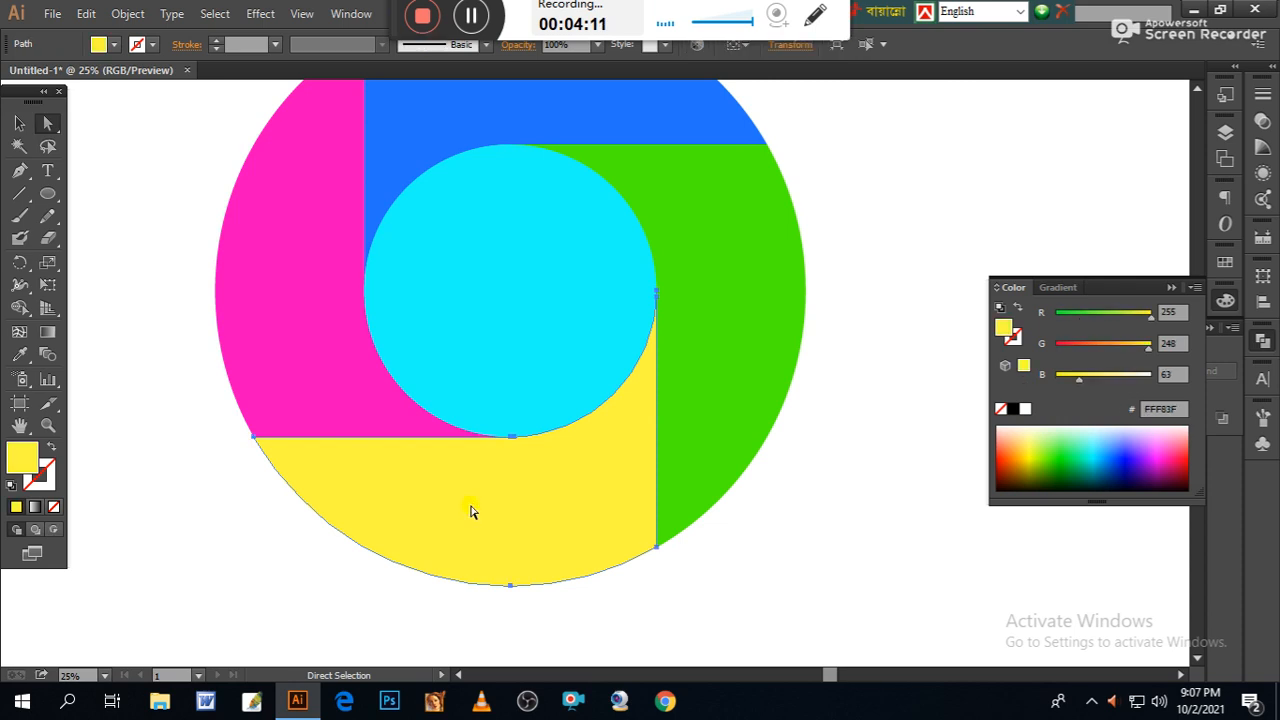
pyautogui.click(1010, 446)
pyautogui.click(871, 505)
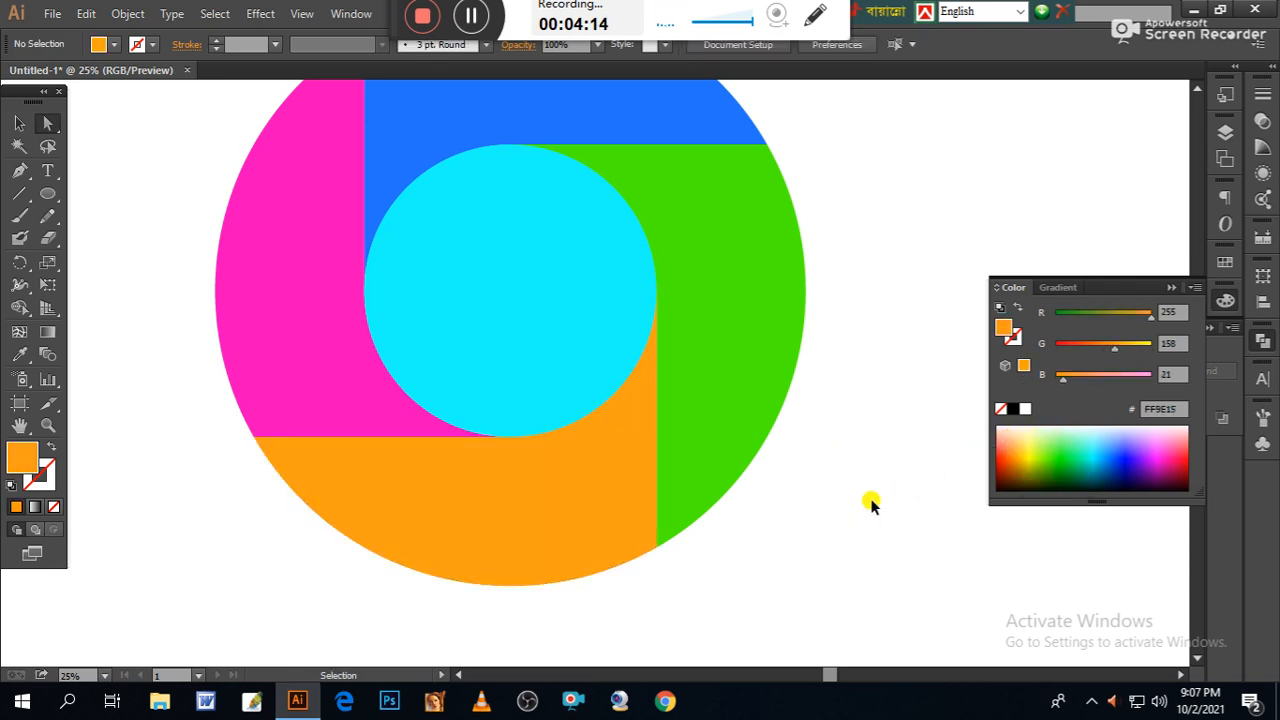
pyautogui.hotkey('ctrl', '-')
pyautogui.hotkey('ctrl', '-')
pyautogui.hotkey('ctrl', '-')
pyautogui.moveTo(737, 449); pyautogui.dragTo(526, 466)
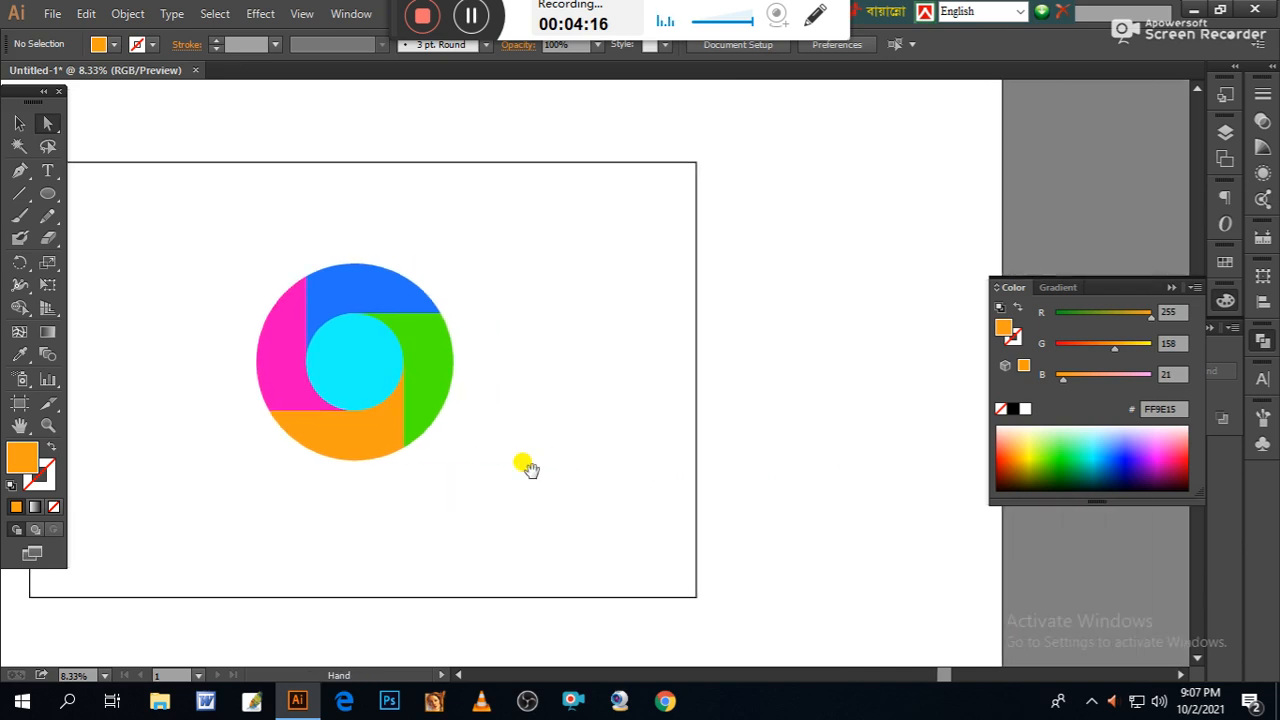
# Step: Move the ring's coloured segments off the cyan center circle and delete the circle
pyautogui.click(20, 123)
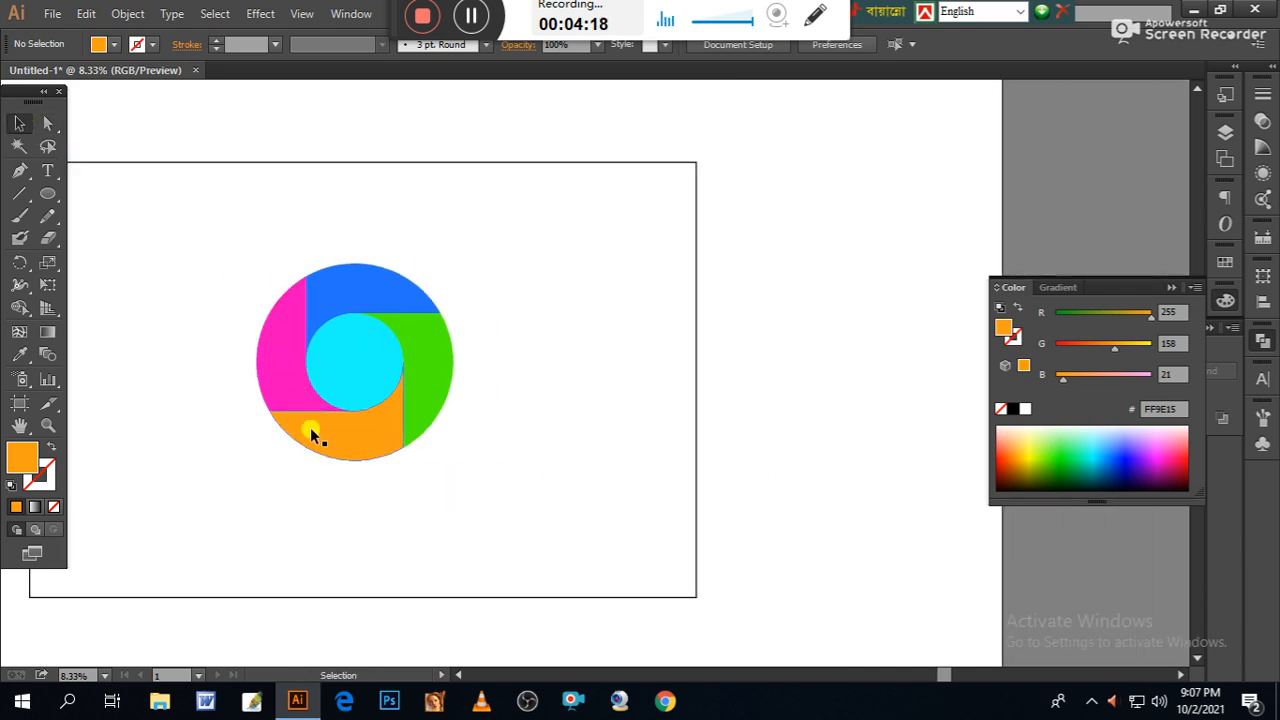
pyautogui.click(316, 435)
pyautogui.keyDown('shift'); pyautogui.click(278, 375); pyautogui.keyUp('shift')
pyautogui.keyDown('shift'); pyautogui.click(362, 300); pyautogui.keyUp('shift')
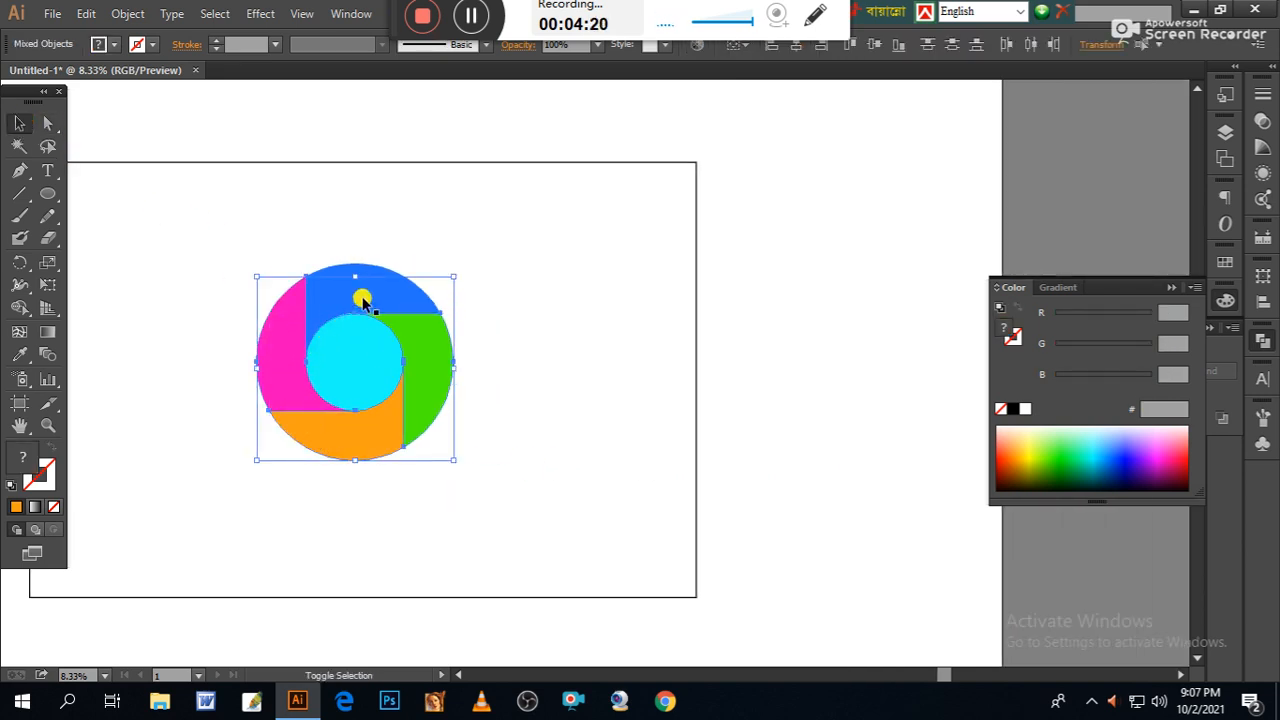
pyautogui.moveTo(363, 296); pyautogui.dragTo(613, 308)
pyautogui.moveTo(290, 285); pyautogui.dragTo(416, 440)
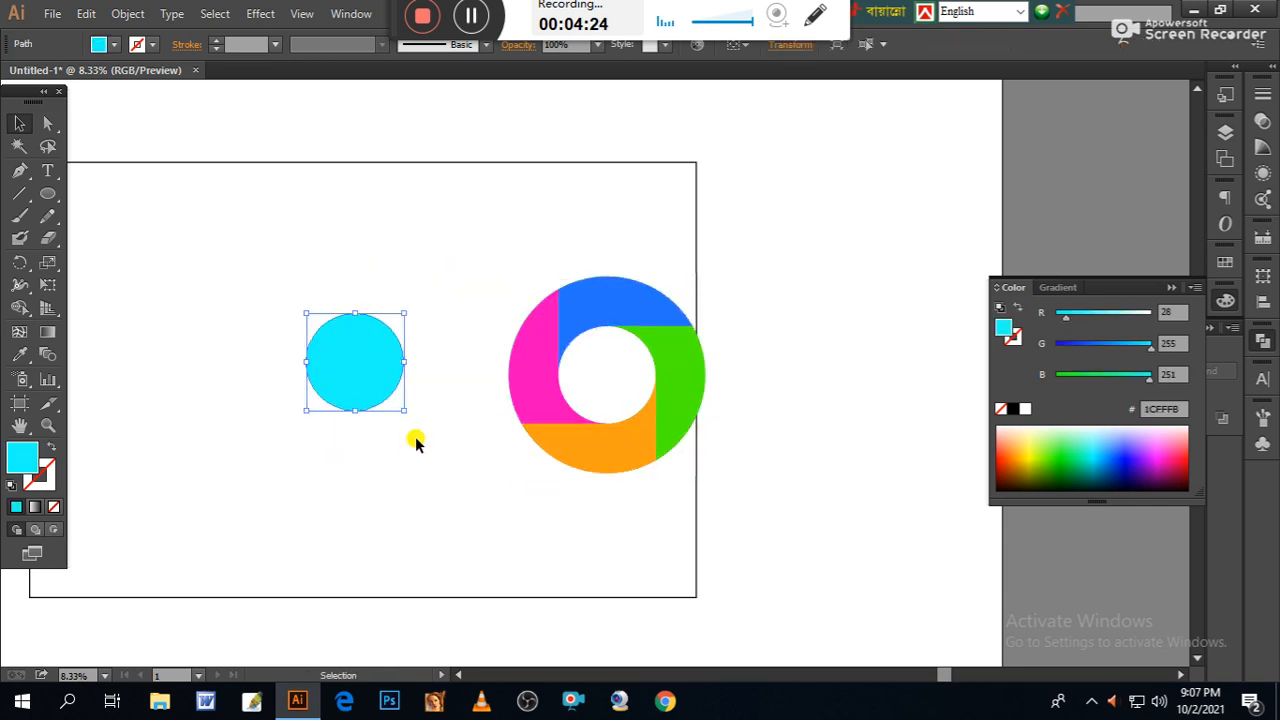
pyautogui.press('Delete')
# Step: Select all segments of the hollow ring and move them together back toward the middle of the artboard
pyautogui.moveTo(466, 487); pyautogui.dragTo(627, 508)
pyautogui.moveTo(586, 310); pyautogui.dragTo(912, 525)
pyautogui.moveTo(783, 463); pyautogui.dragTo(508, 434)
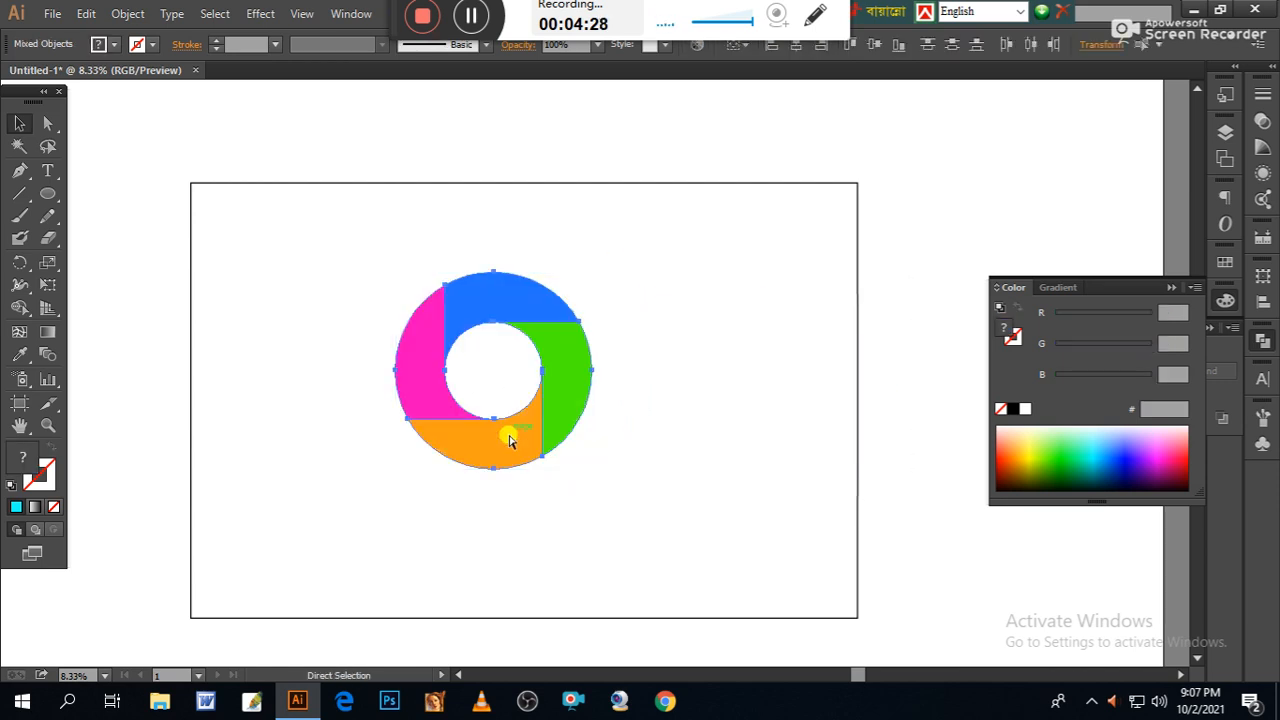
pyautogui.hotkey('ctrl', '=')
pyautogui.hotkey('ctrl', '=')
pyautogui.hotkey('ctrl', '=')
pyautogui.hotkey('ctrl', '=')
pyautogui.hotkey('ctrl', '-')
pyautogui.hotkey('ctrl', '-')
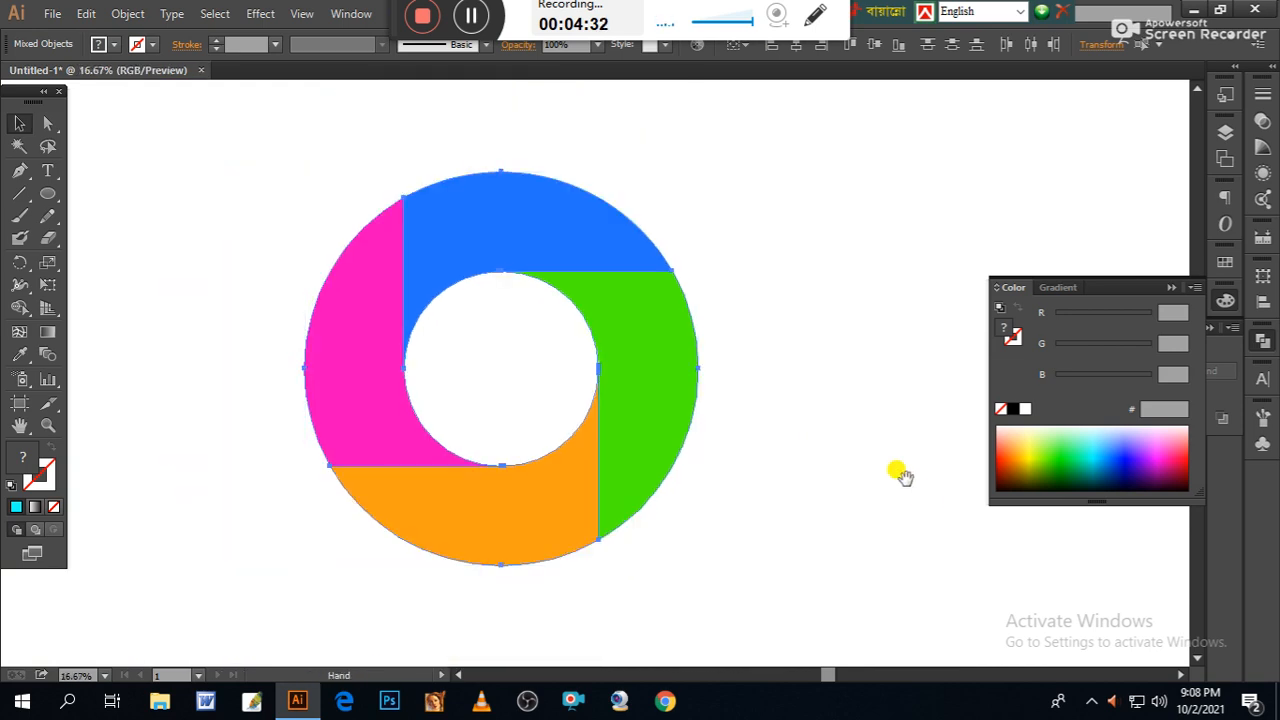
pyautogui.moveTo(763, 428); pyautogui.dragTo(855, 398)
pyautogui.click(867, 411)
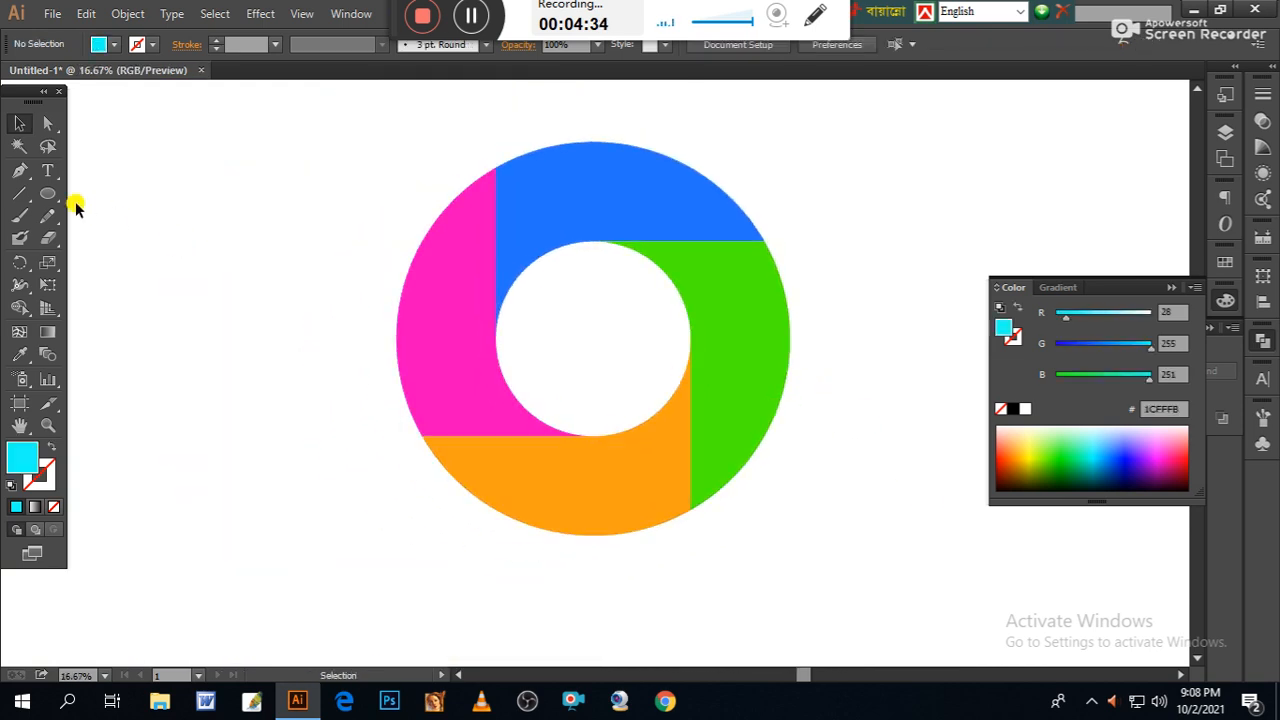
# Step: Darken the fill of the ring's lower orange segment to brown 855600
pyautogui.click(47, 124)
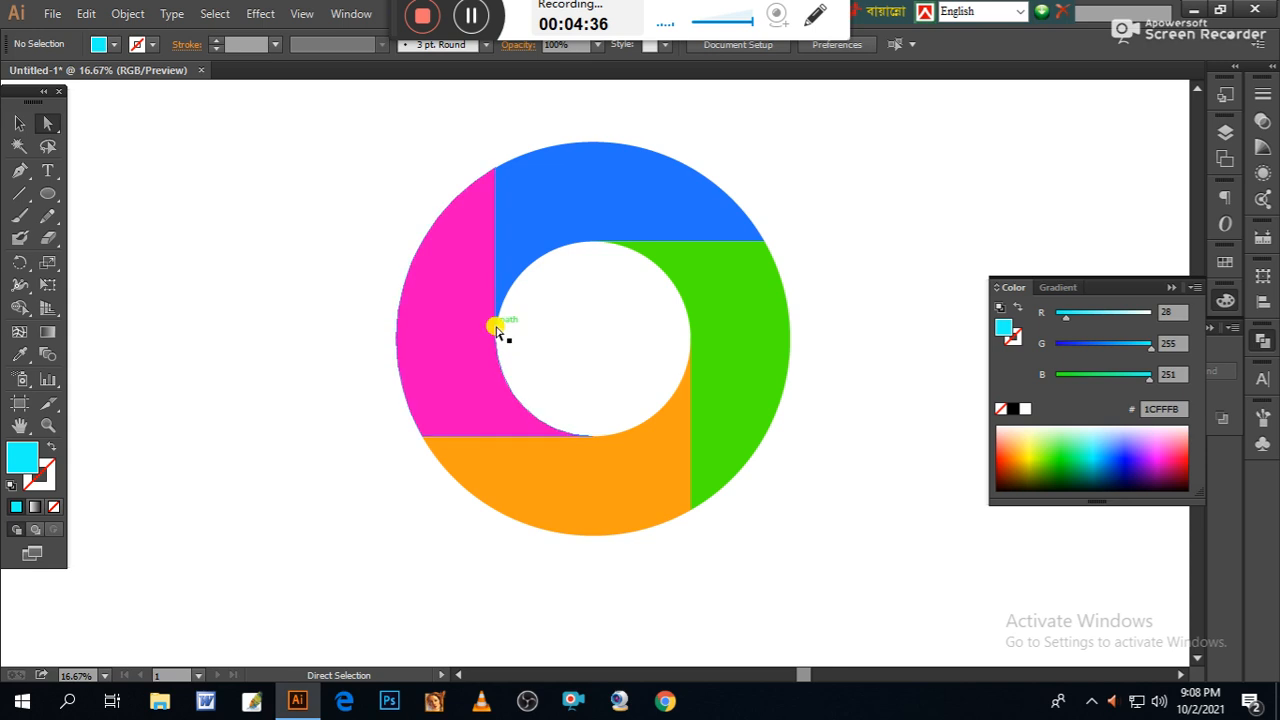
pyautogui.click(573, 481)
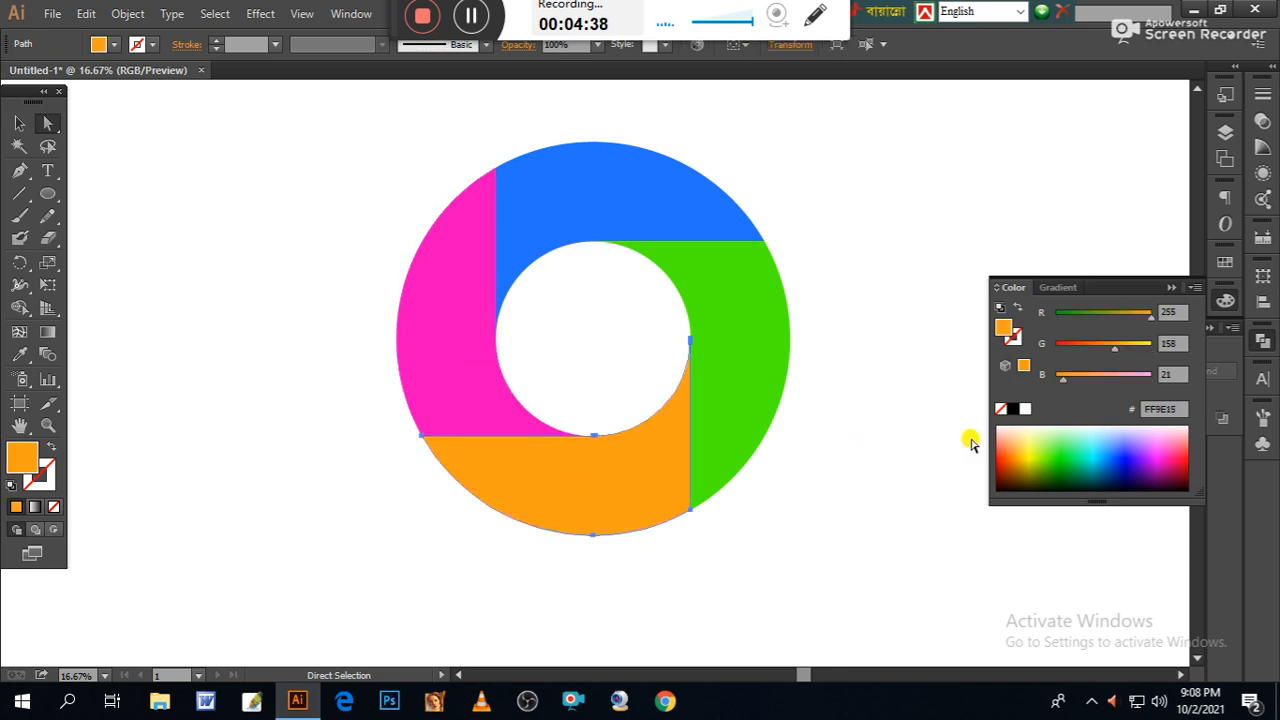
pyautogui.moveTo(1062, 377); pyautogui.dragTo(1047, 377)
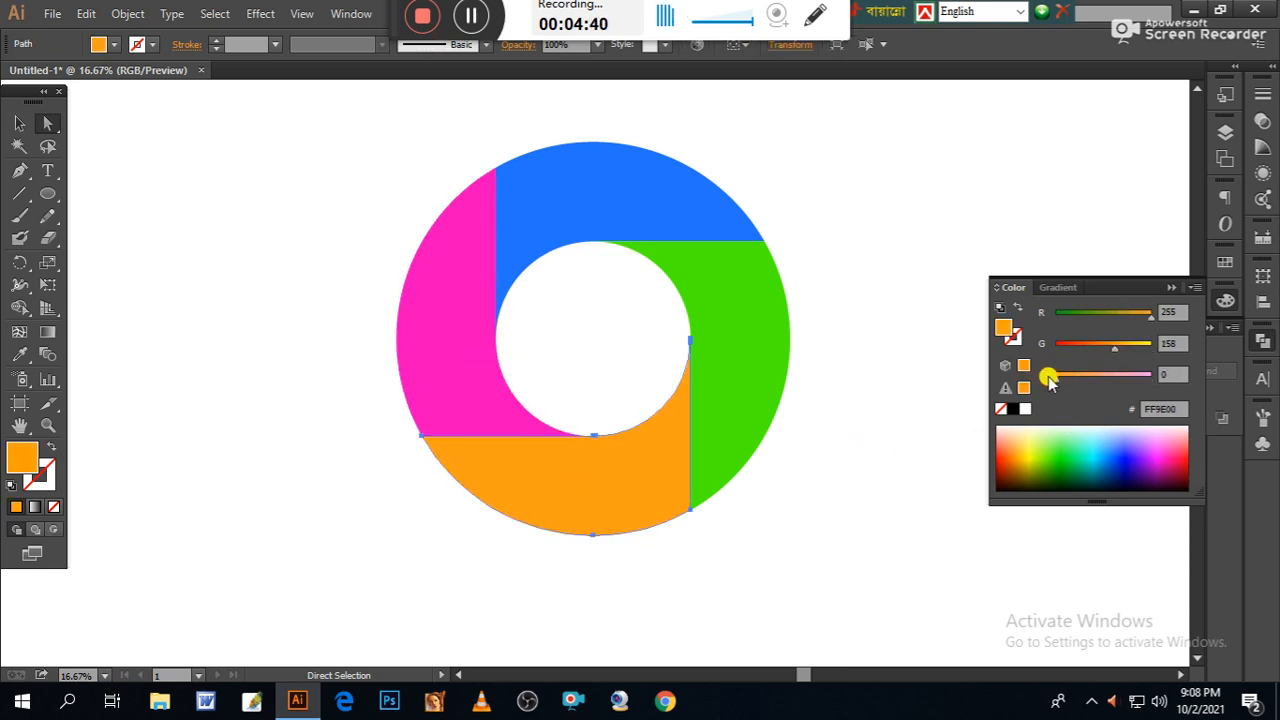
pyautogui.moveTo(1118, 352); pyautogui.dragTo(1088, 350)
pyautogui.moveTo(1157, 314); pyautogui.dragTo(1111, 323)
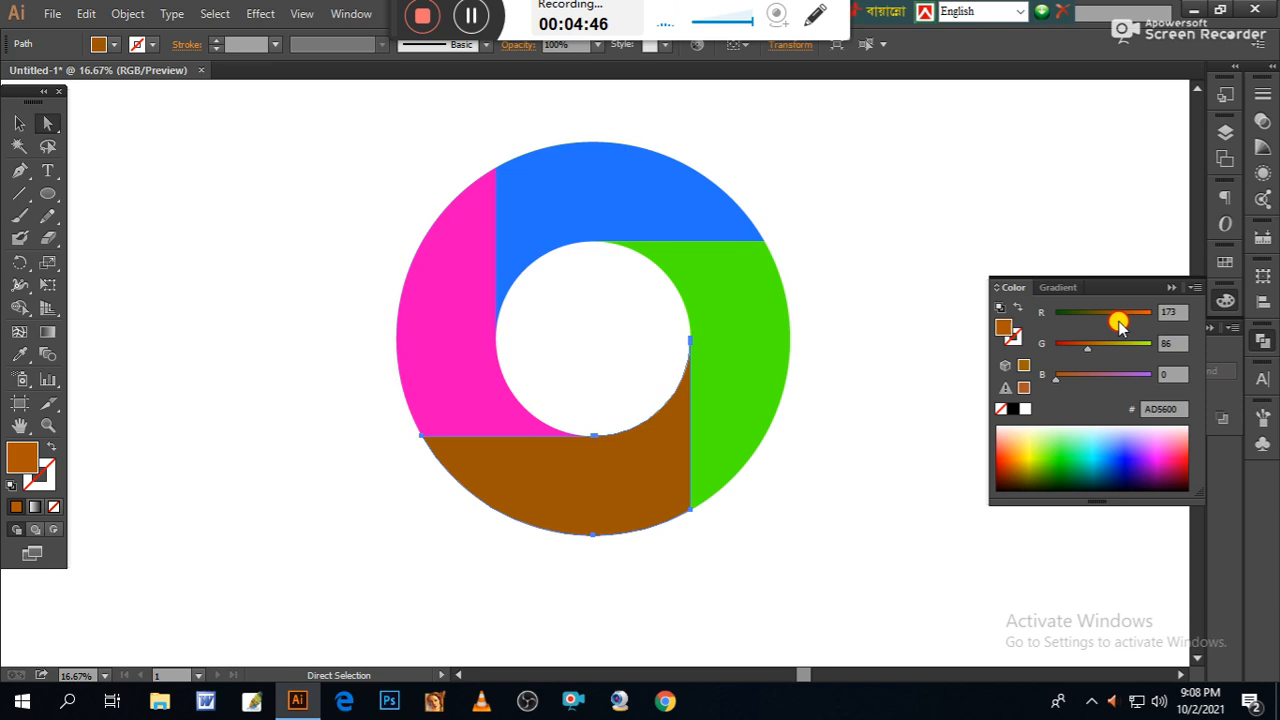
pyautogui.click(914, 346)
# Step: Darken the ring's right segment to a deep green with red and blue values of 0
pyautogui.click(767, 366)
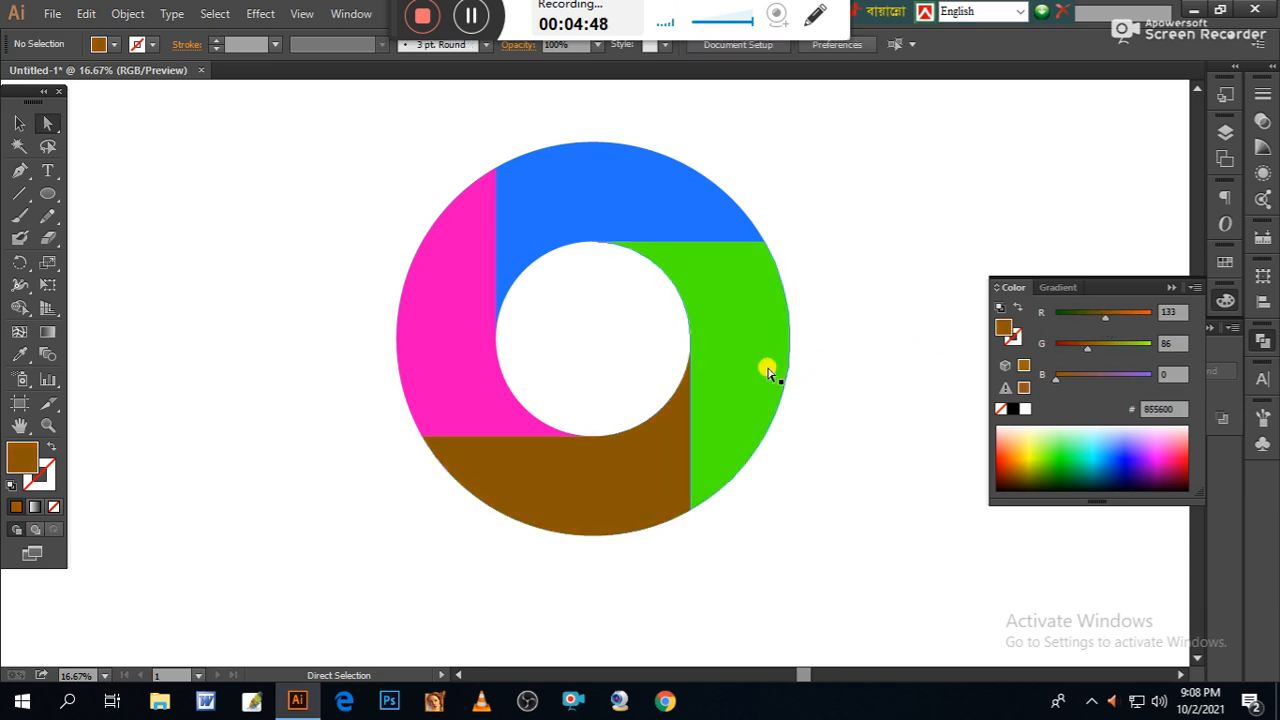
pyautogui.moveTo(1146, 344); pyautogui.dragTo(1000, 327)
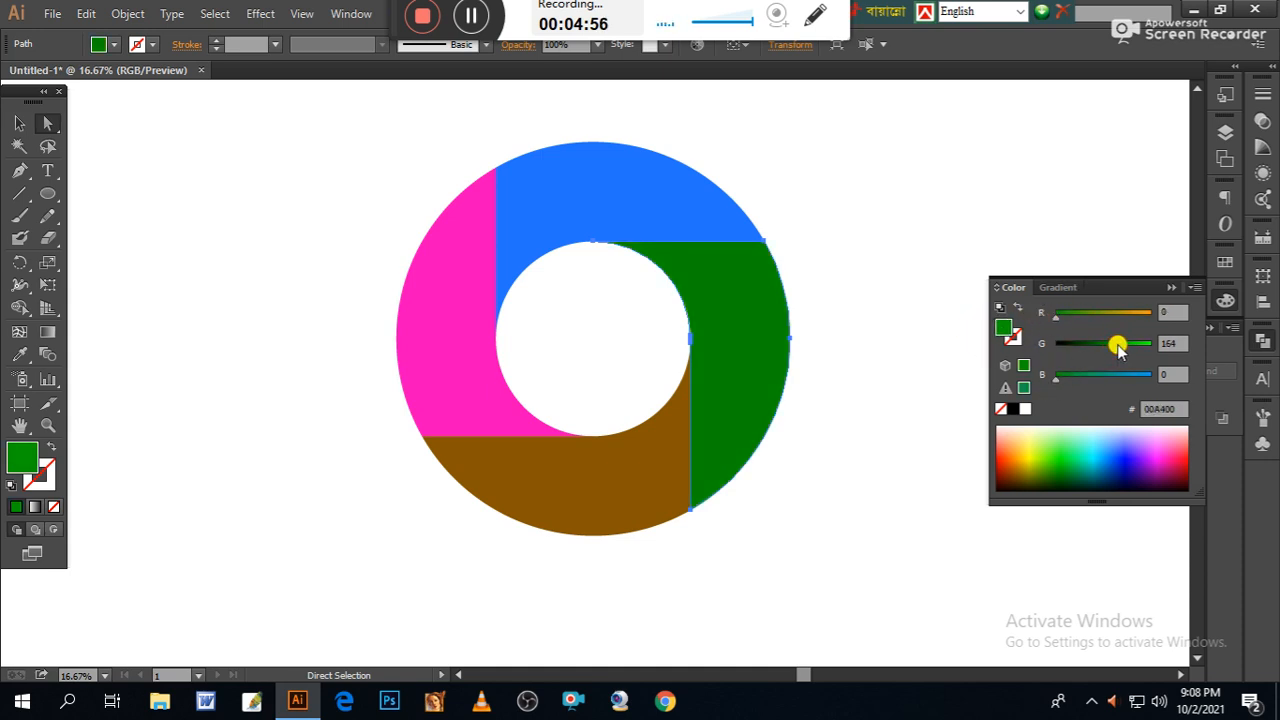
pyautogui.click(918, 298)
# Step: Fill the ring's upper segment with a more saturated blue, 005BFF
pyautogui.click(669, 214)
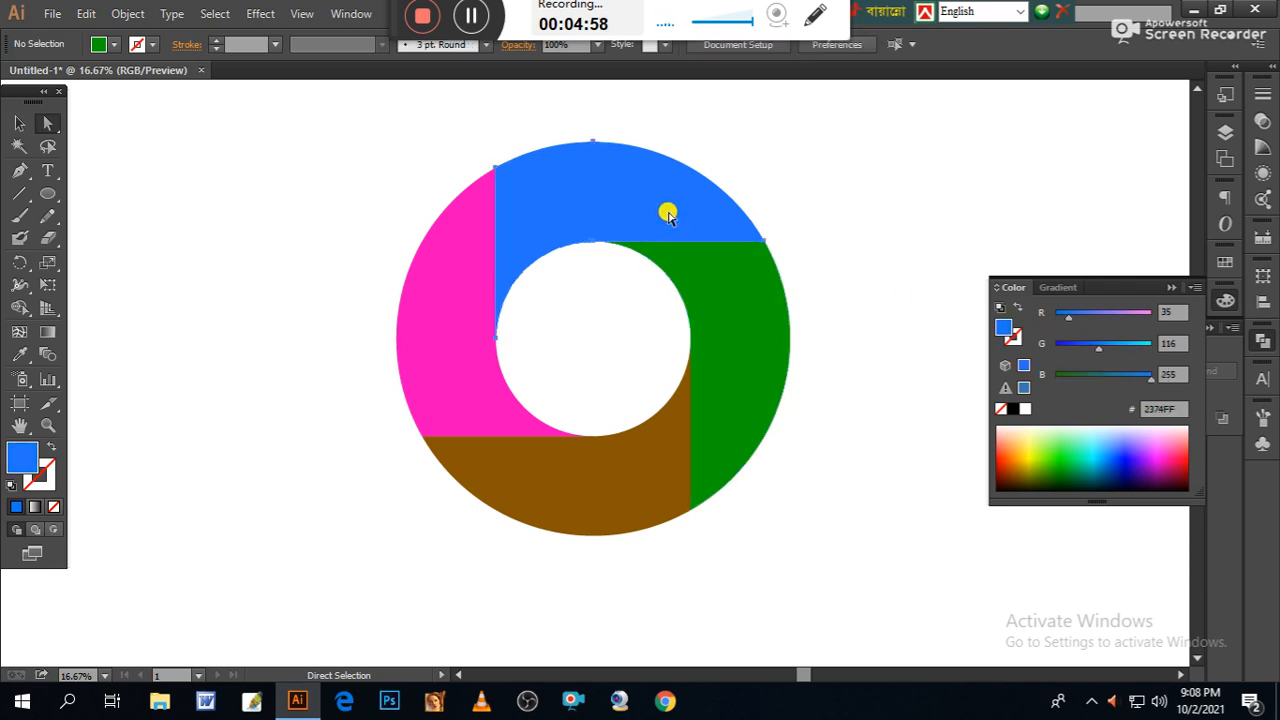
pyautogui.moveTo(1068, 316); pyautogui.dragTo(1087, 349)
pyautogui.click(846, 258)
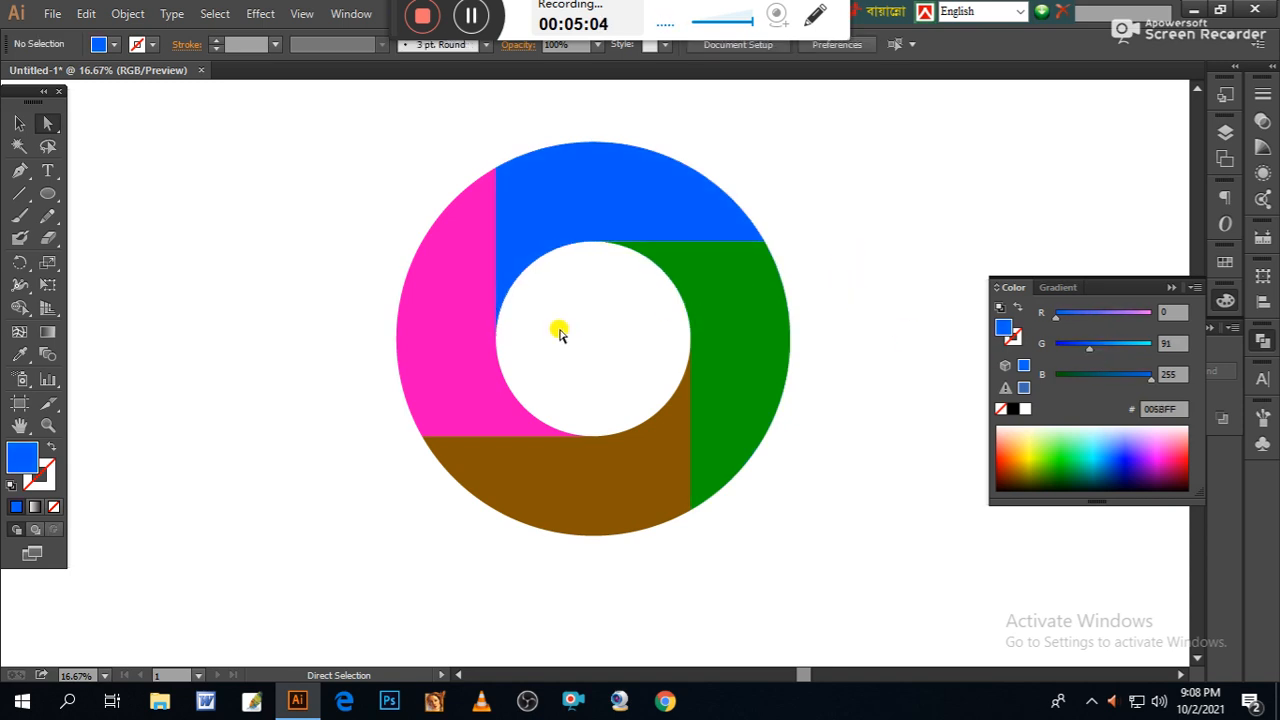
# Step: Change the fill of the ring's left magenta segment to red FF0000
pyautogui.click(464, 331)
pyautogui.moveTo(1126, 380); pyautogui.dragTo(1030, 387)
pyautogui.click(928, 350)
# Step: Recolor the ring's lower brown segment to orange FF6600
pyautogui.moveTo(912, 358); pyautogui.dragTo(800, 437)
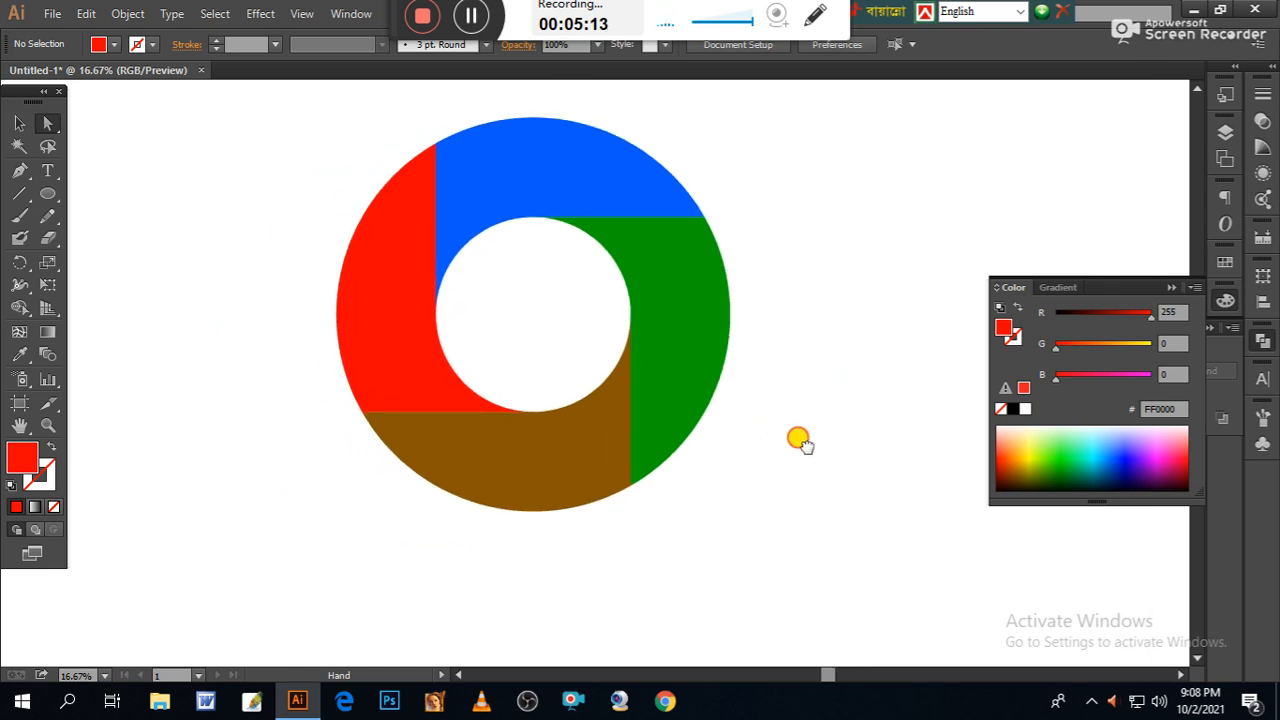
pyautogui.click(567, 487)
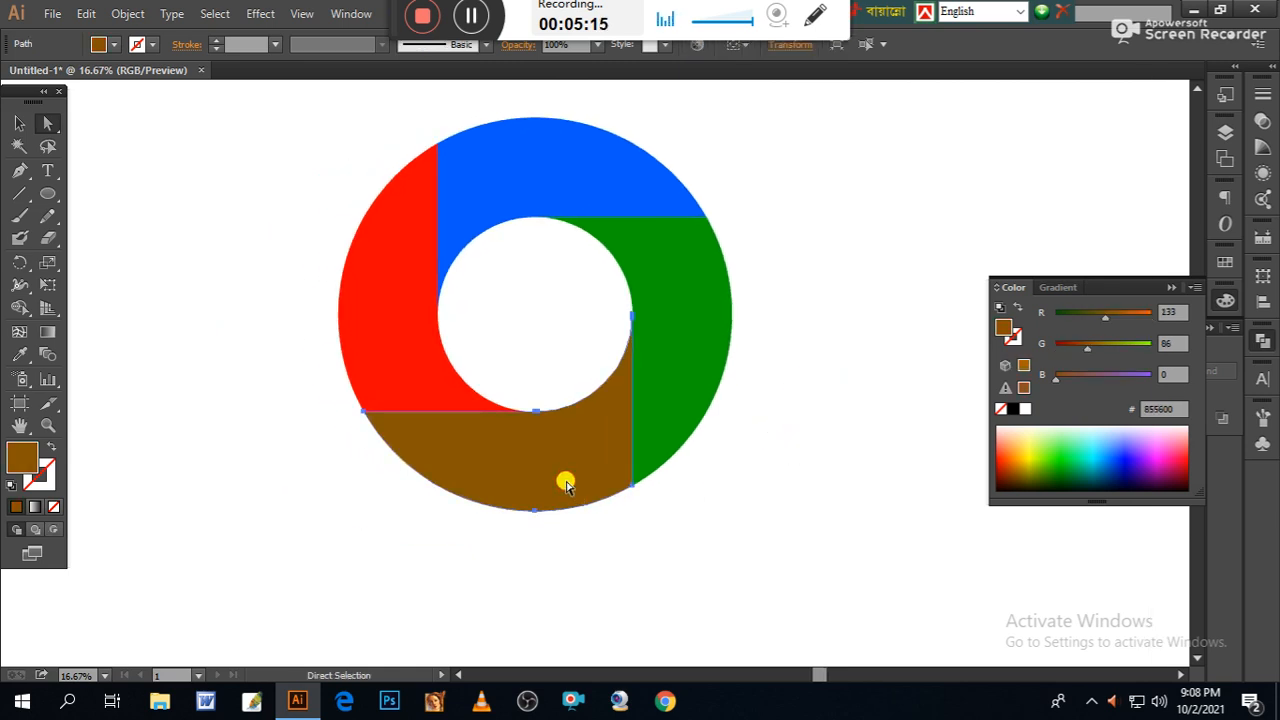
pyautogui.click(1019, 449)
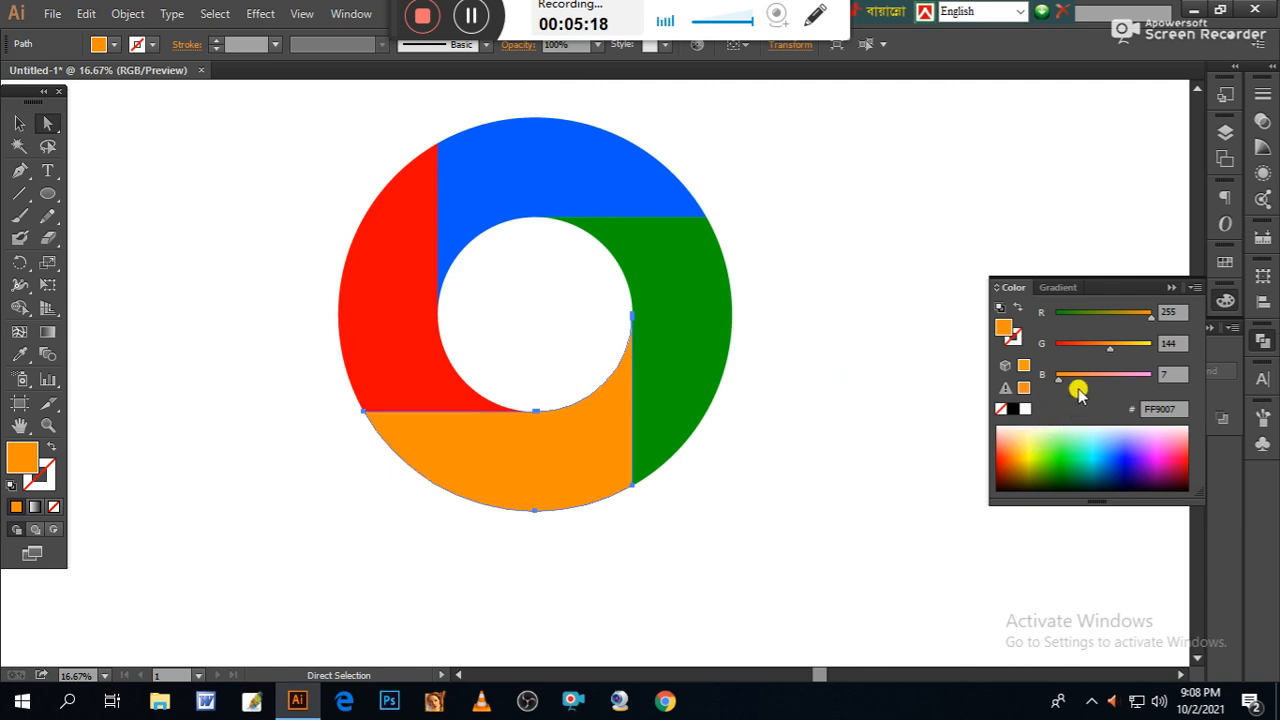
pyautogui.moveTo(1059, 379); pyautogui.dragTo(1028, 378)
pyautogui.moveTo(1111, 349); pyautogui.dragTo(1096, 352)
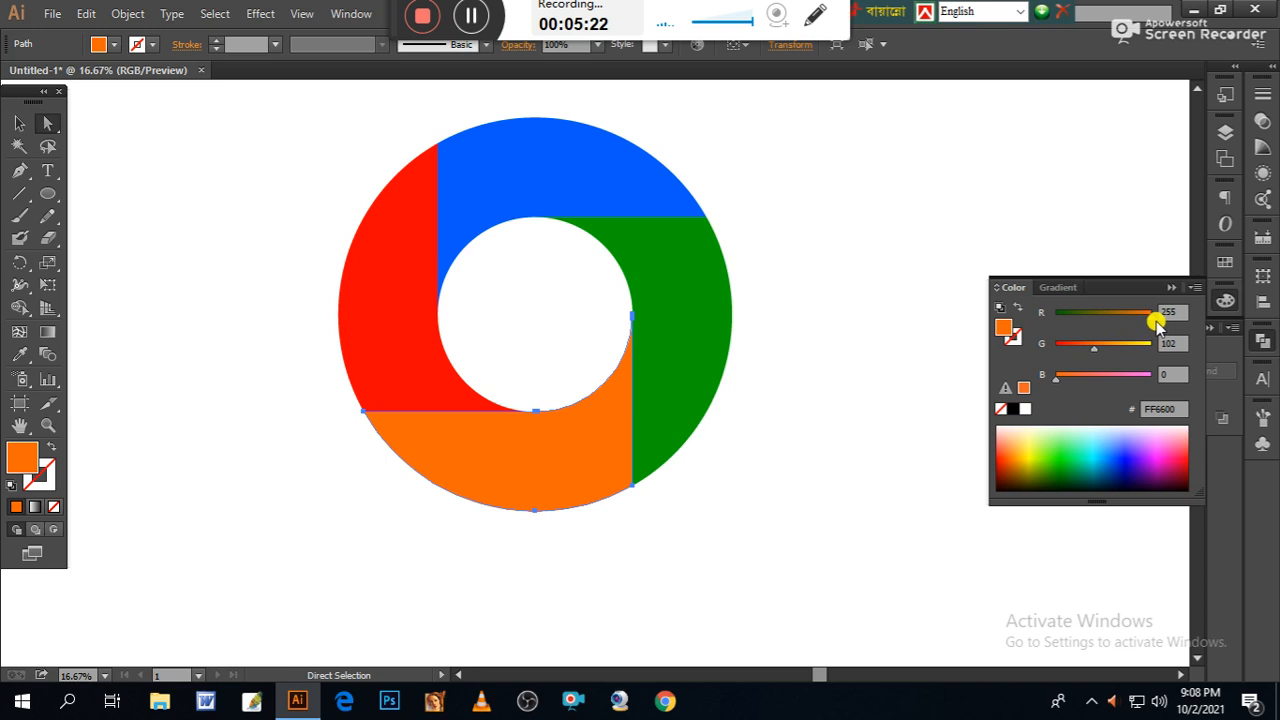
pyautogui.moveTo(1153, 320); pyautogui.dragTo(1142, 321)
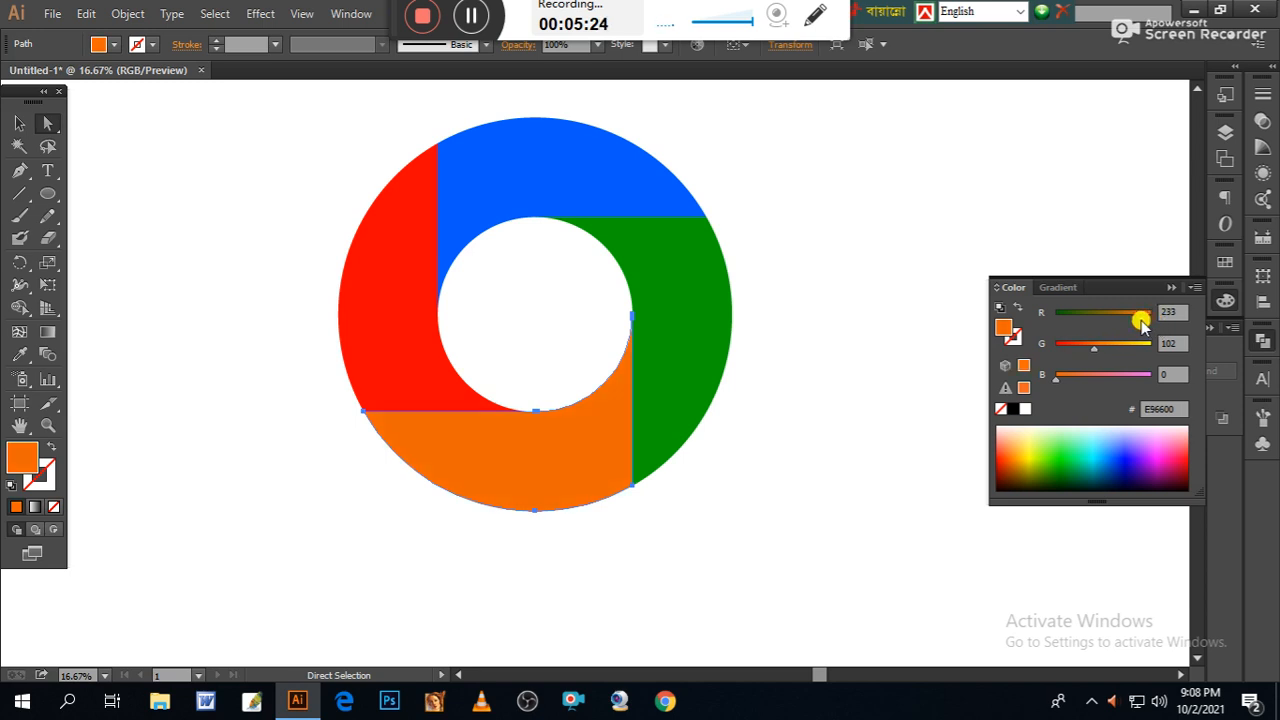
pyautogui.moveTo(1141, 326); pyautogui.dragTo(1153, 321)
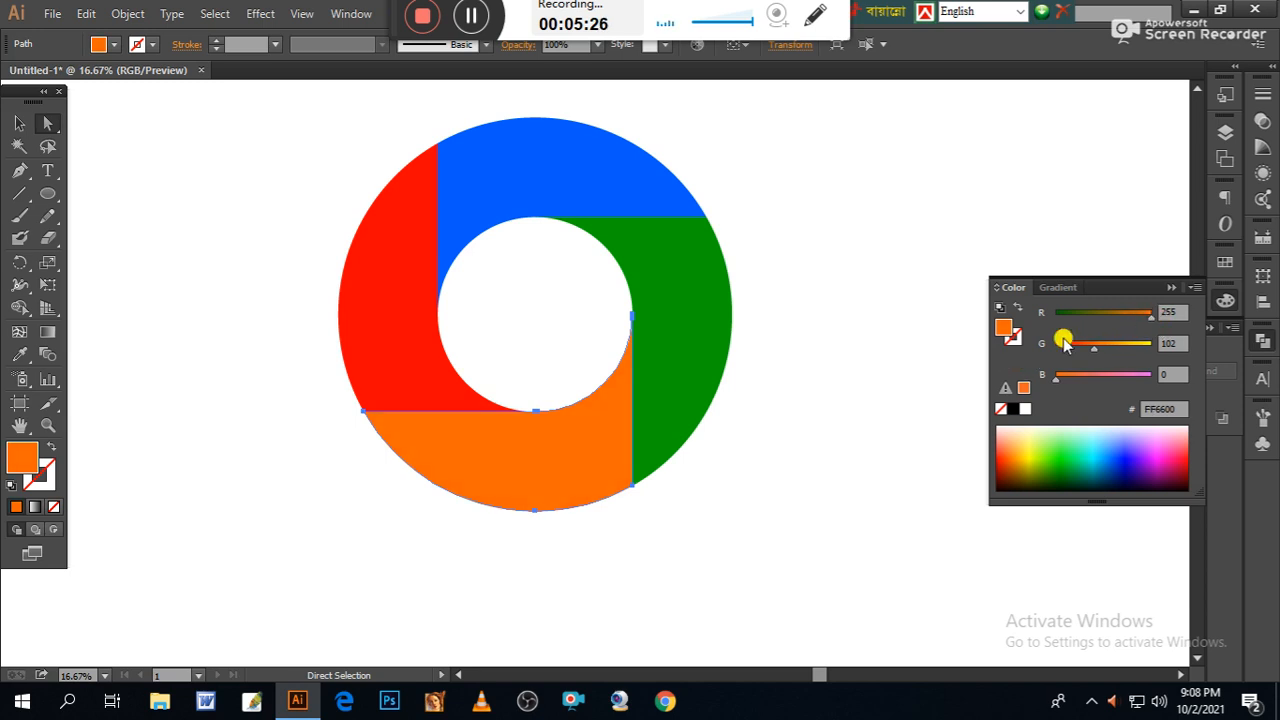
pyautogui.click(877, 416)
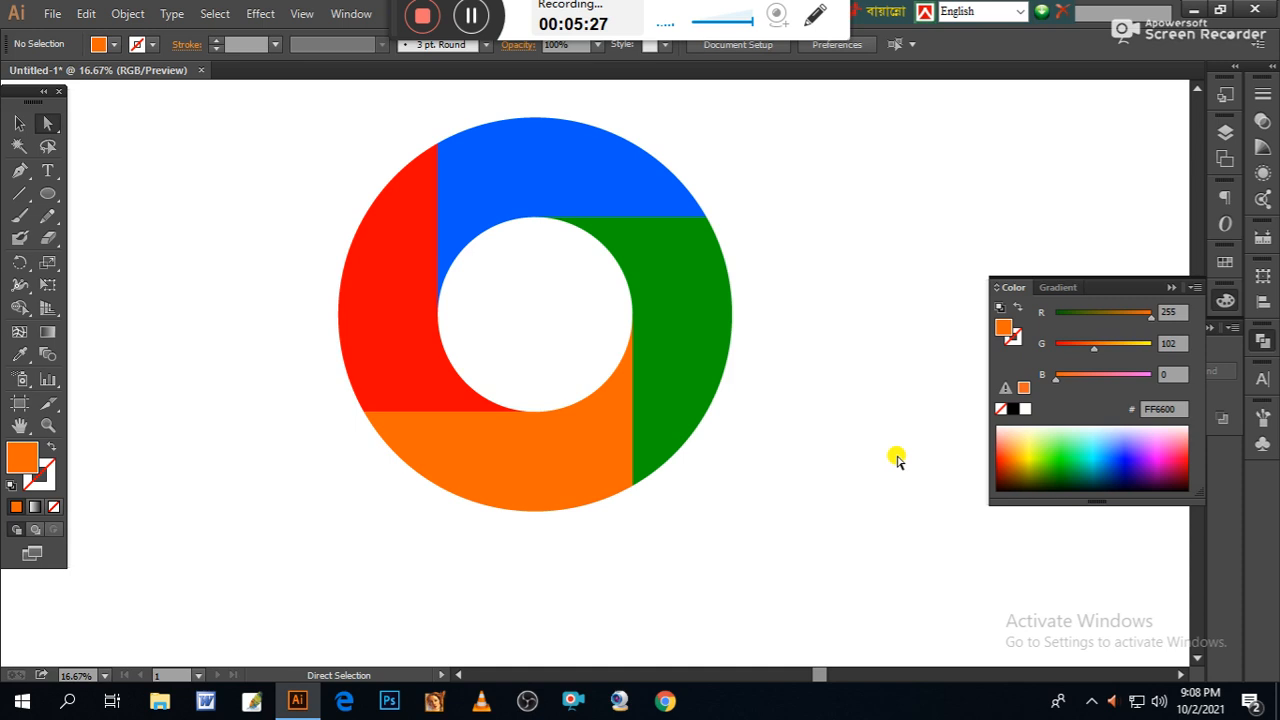
# Step: Try blue 234EFF, purple C607FF and green 00DB84 as fills for the ring's lower segment
pyautogui.click(570, 452)
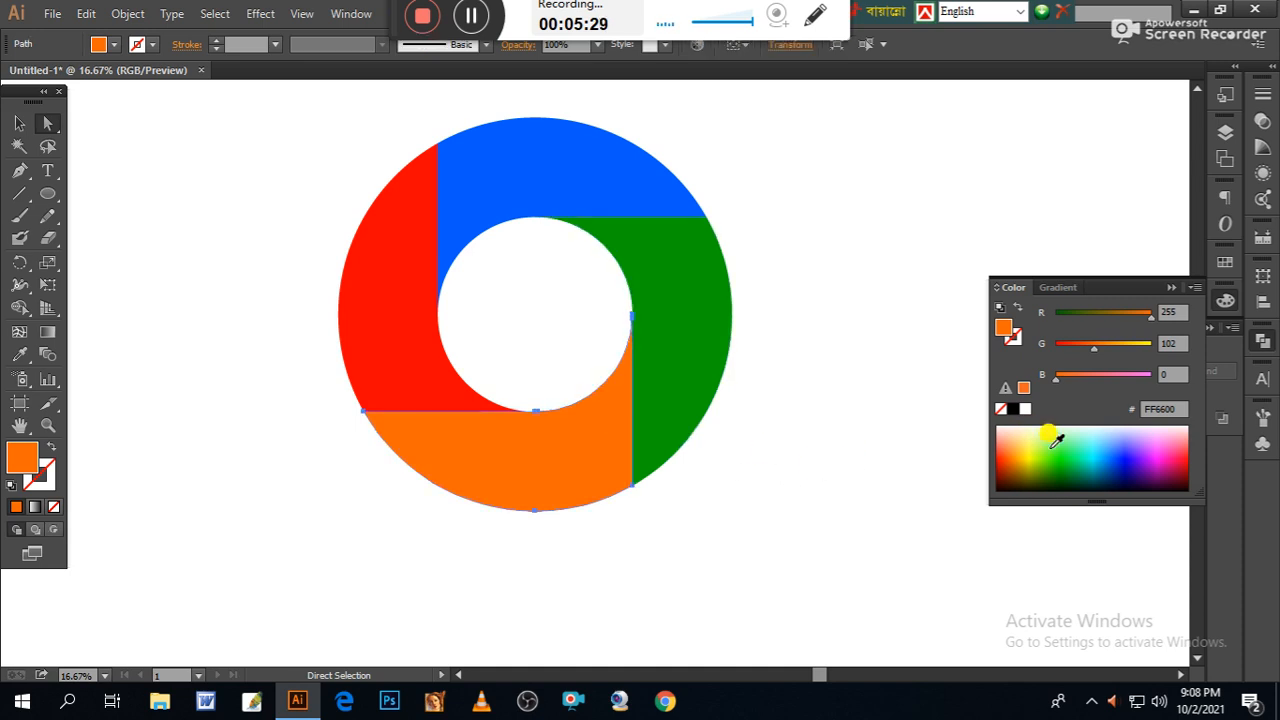
pyautogui.click(1120, 443)
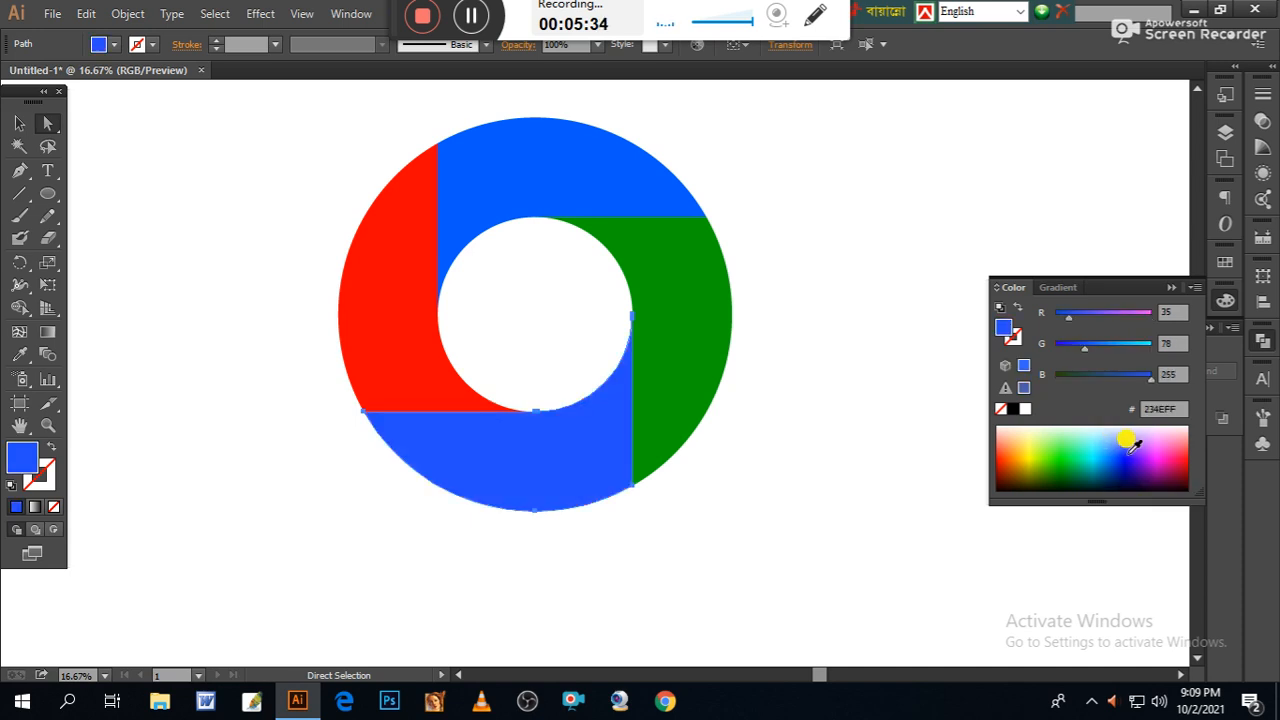
pyautogui.click(1152, 448)
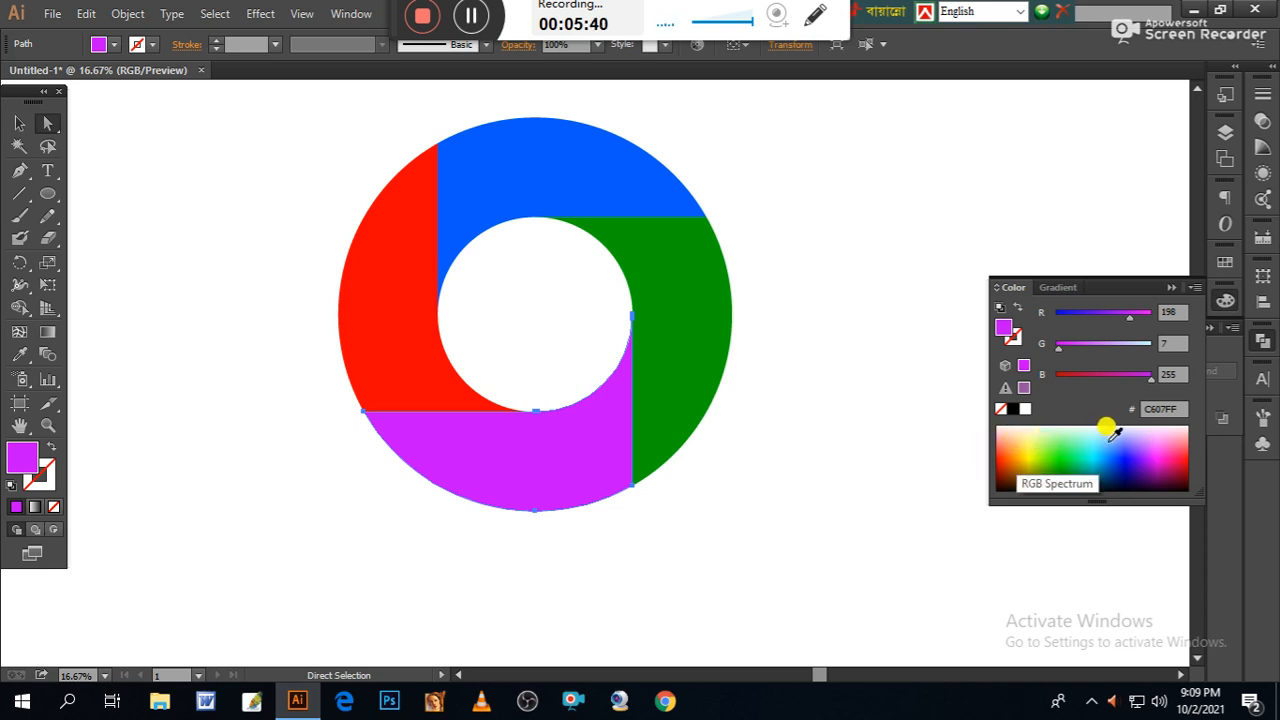
pyautogui.click(1080, 458)
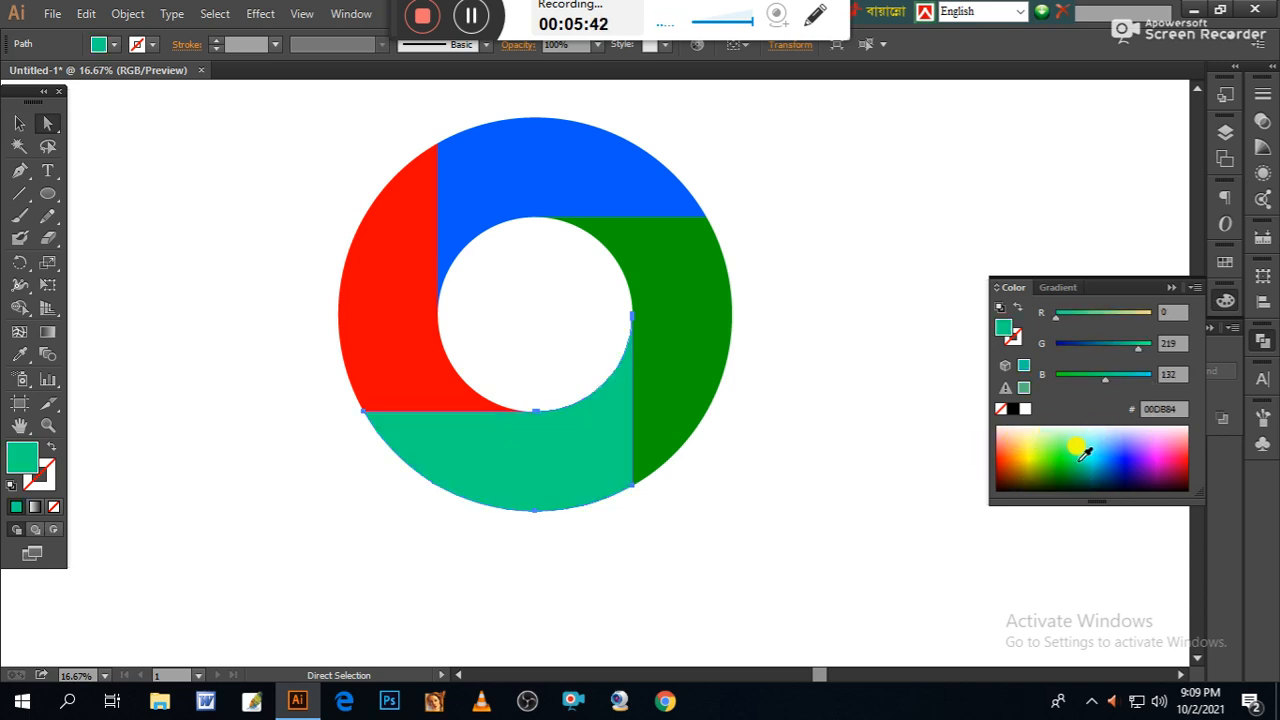
# Step: Fill the ring's lower segment with golden yellow FFBF00
pyautogui.click(1026, 450)
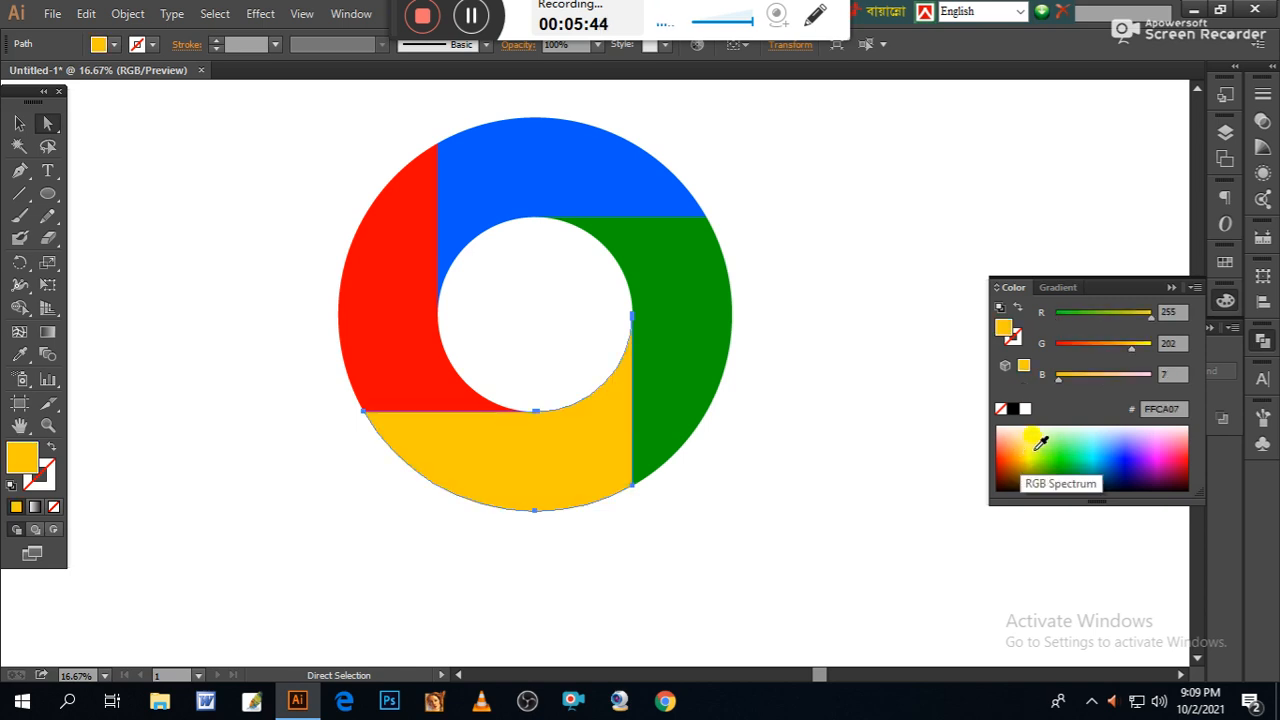
pyautogui.moveTo(1135, 352); pyautogui.dragTo(1143, 344)
pyautogui.moveTo(1066, 383); pyautogui.dragTo(1055, 378)
pyautogui.moveTo(1149, 345); pyautogui.dragTo(1127, 352)
pyautogui.click(887, 352)
# Step: Draw a small golden yellow circle in the empty area left of the ring and duplicate it horizontally farther left
pyautogui.moveTo(829, 429); pyautogui.dragTo(806, 497)
pyautogui.hotkey('ctrl', '+')
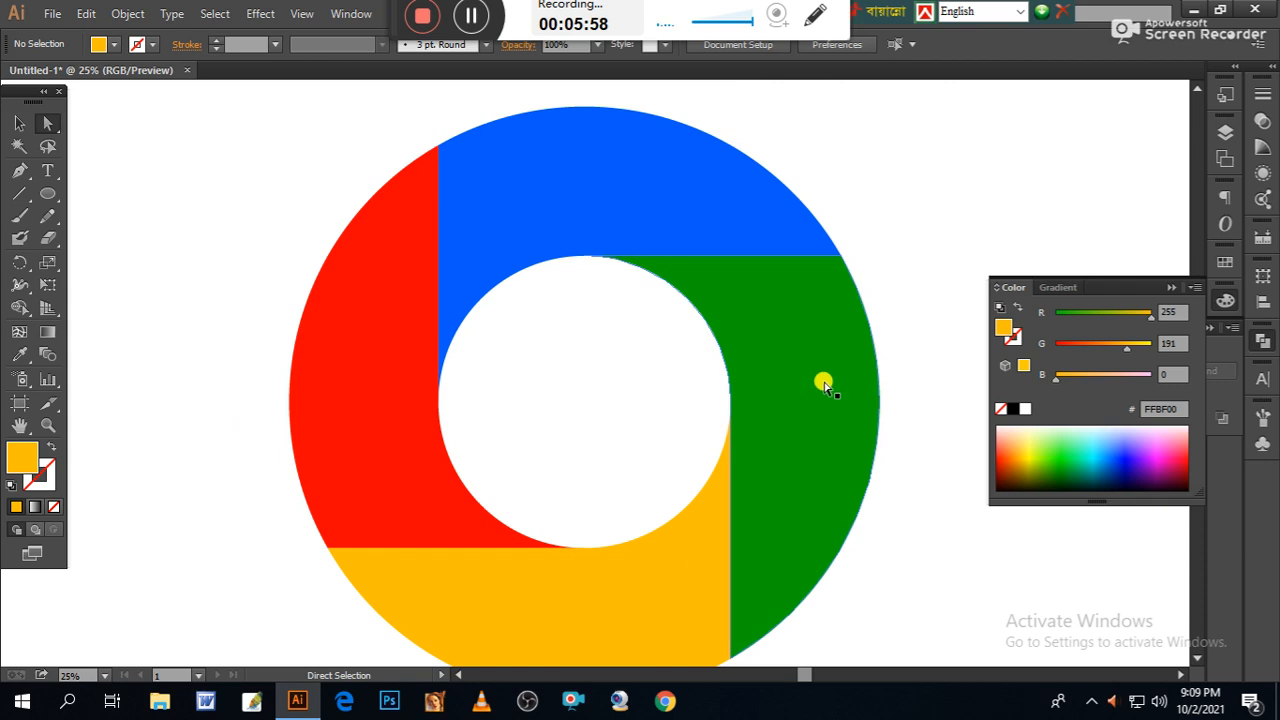
pyautogui.moveTo(769, 406); pyautogui.dragTo(779, 381)
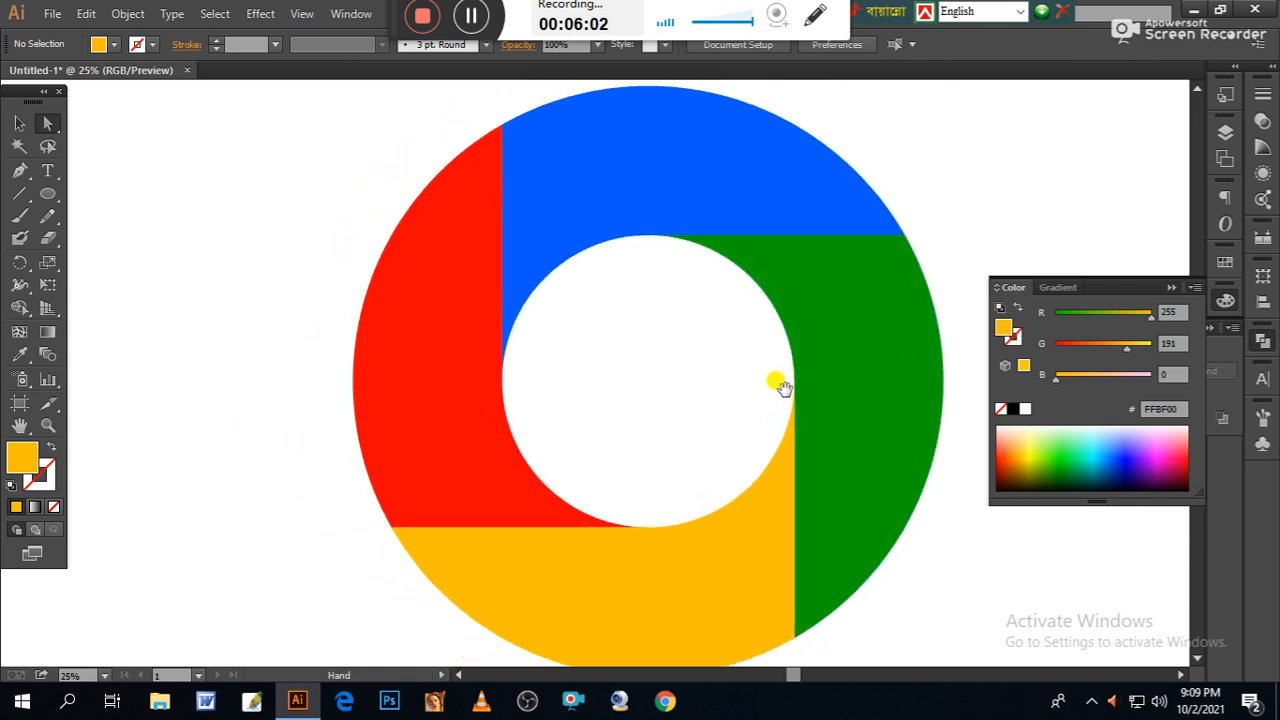
pyautogui.click(49, 195)
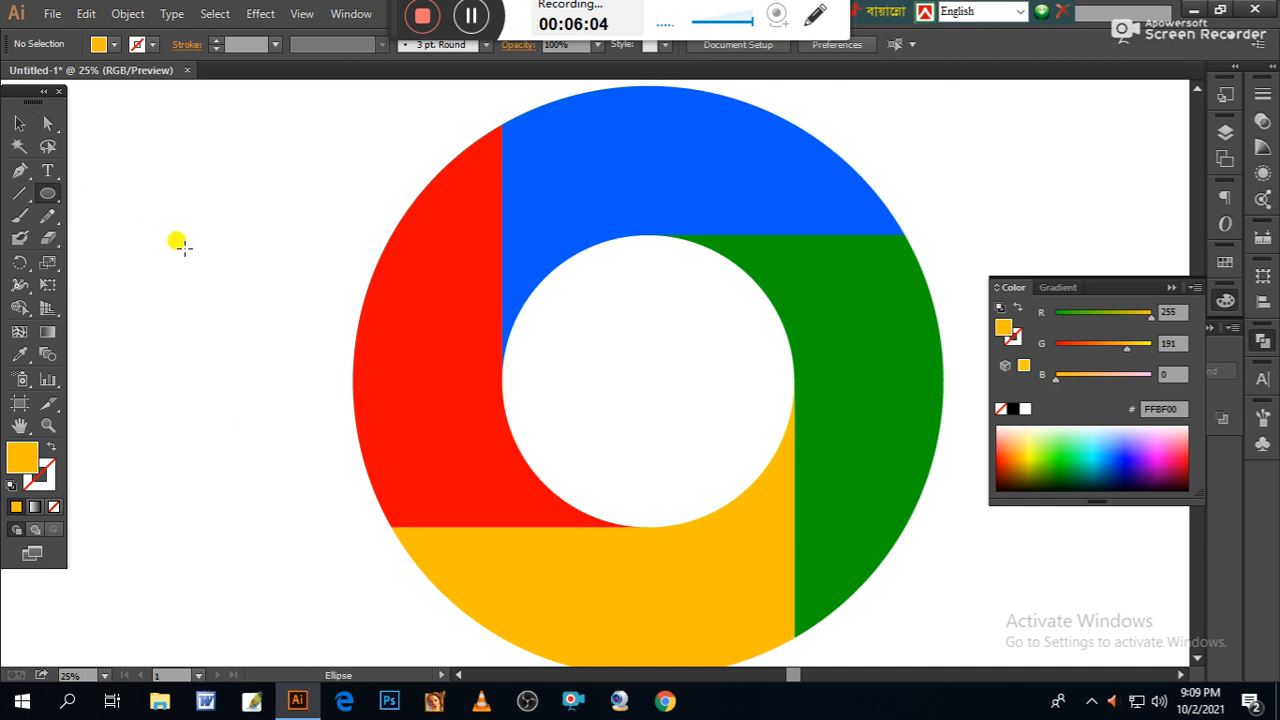
pyautogui.moveTo(184, 248); pyautogui.dragTo(201, 265)
pyautogui.click(19, 123)
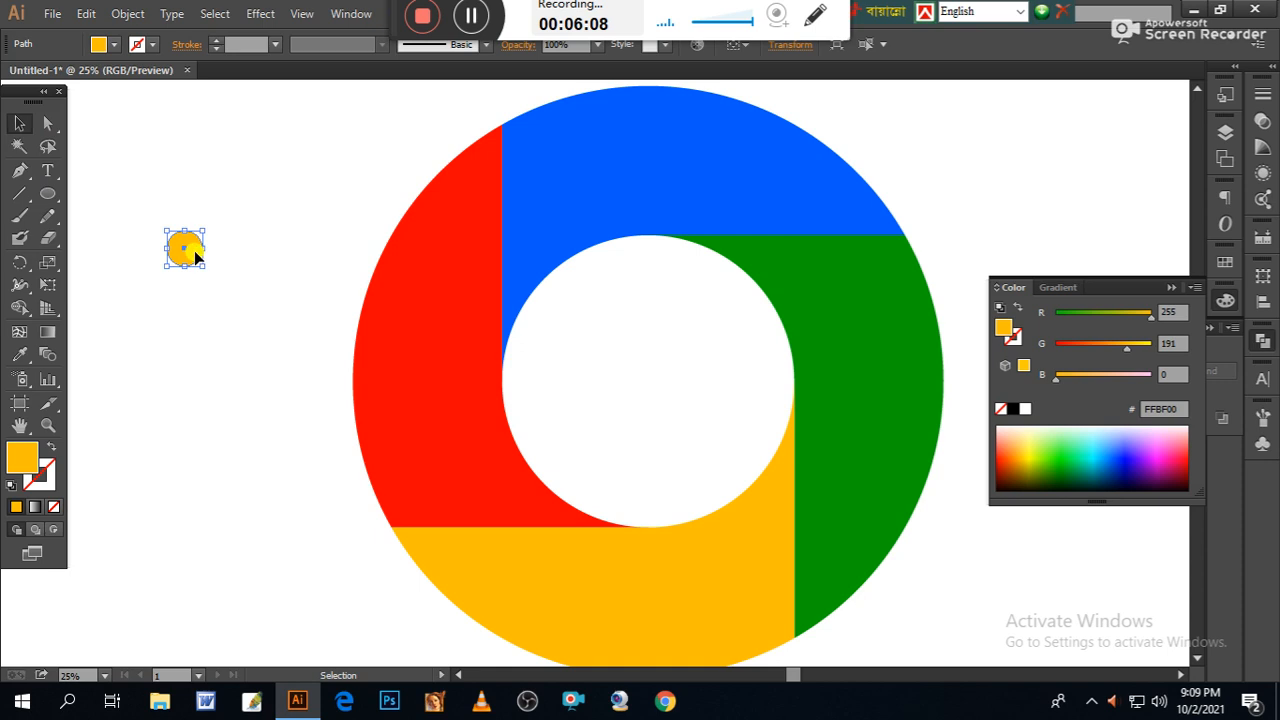
pyautogui.moveTo(263, 334); pyautogui.dragTo(460, 346)
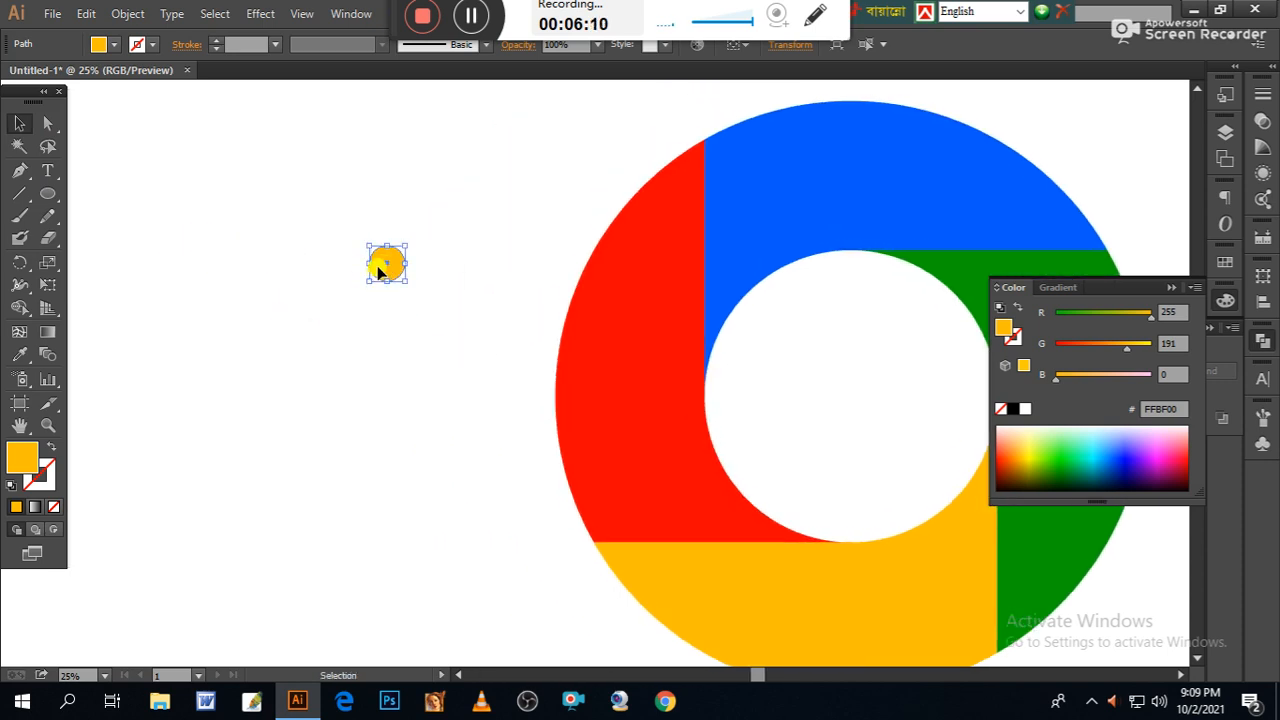
pyautogui.moveTo(376, 270); pyautogui.dragTo(197, 276)
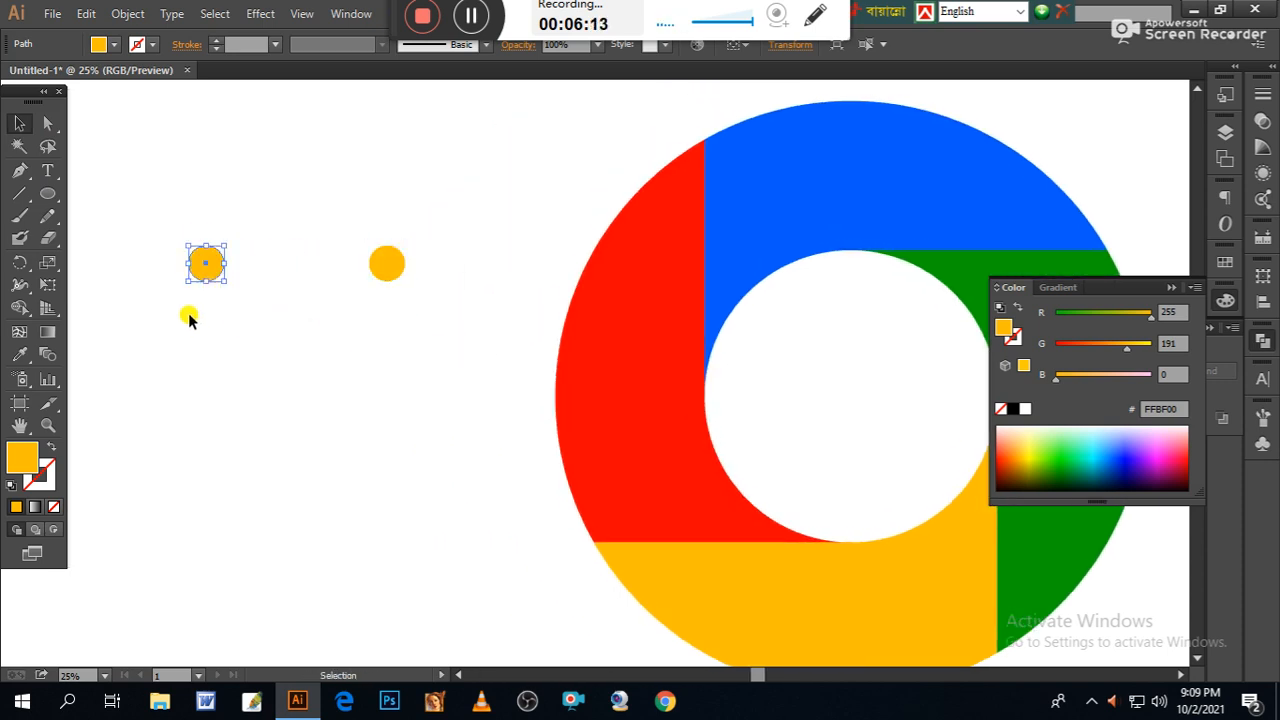
# Step: Draw a horizontal line joining the centers of the two small yellow circles and select that line
pyautogui.click(19, 193)
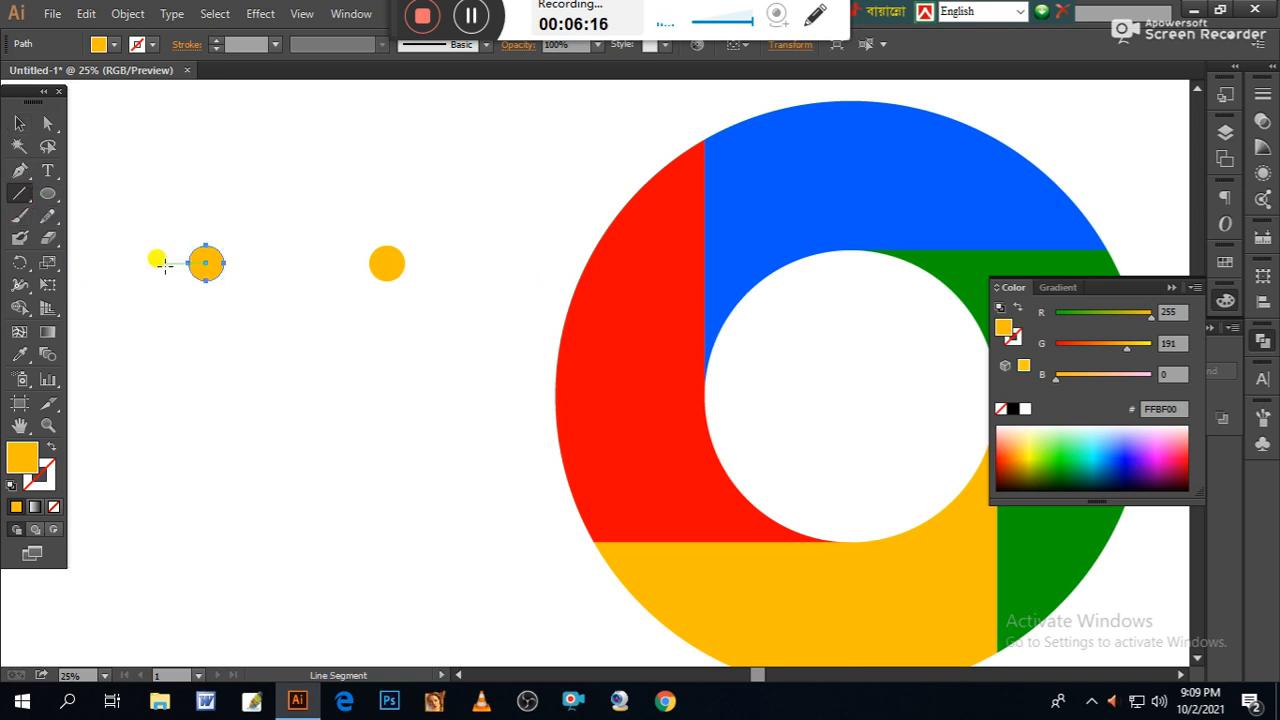
pyautogui.moveTo(205, 263); pyautogui.dragTo(387, 263)
pyautogui.click(19, 123)
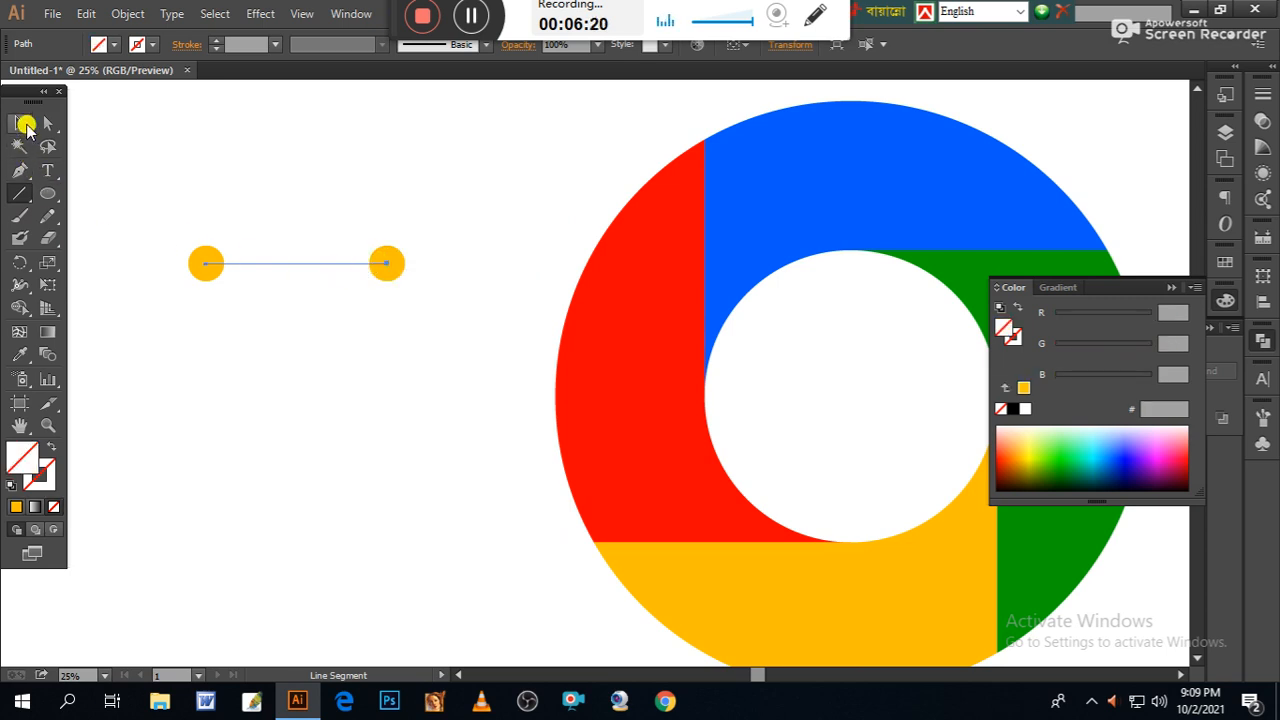
pyautogui.click(155, 487)
pyautogui.moveTo(252, 229); pyautogui.dragTo(291, 326)
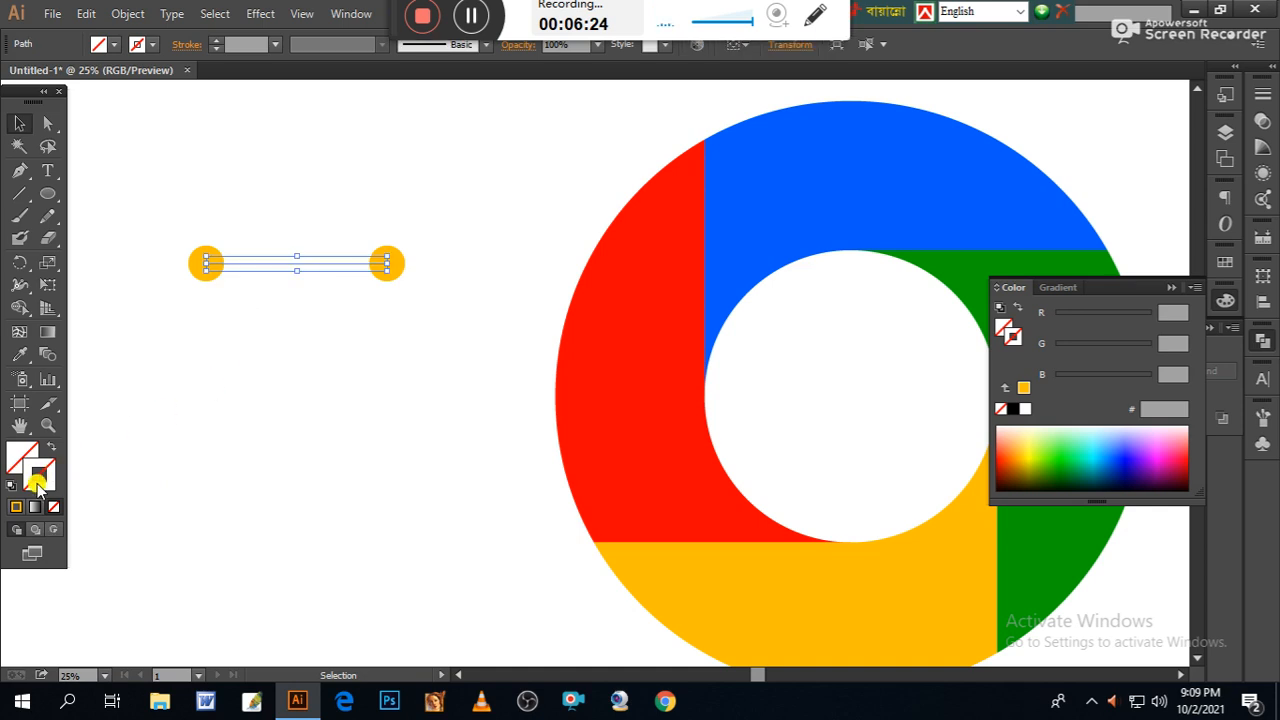
# Step: Give the line a golden yellow FFBF00 stroke and make a 90° rotated copy of it with both circles, forming a cross
pyautogui.click(18, 506)
pyautogui.moveTo(141, 181); pyautogui.dragTo(468, 386)
pyautogui.click(19, 262)
pyautogui.moveTo(186, 364); pyautogui.dragTo(443, 449)
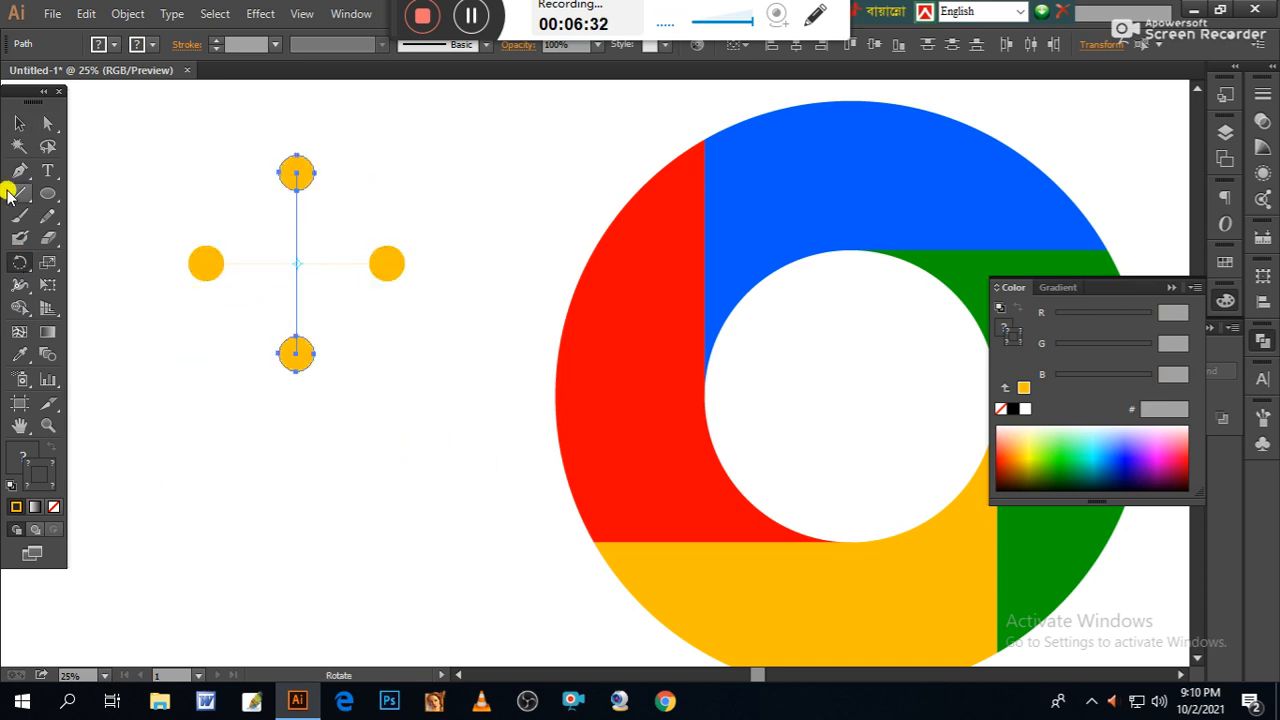
# Step: Select both crossing lines and set their stroke weight to 60 pt
pyautogui.click(18, 127)
pyautogui.moveTo(265, 236); pyautogui.dragTo(325, 280)
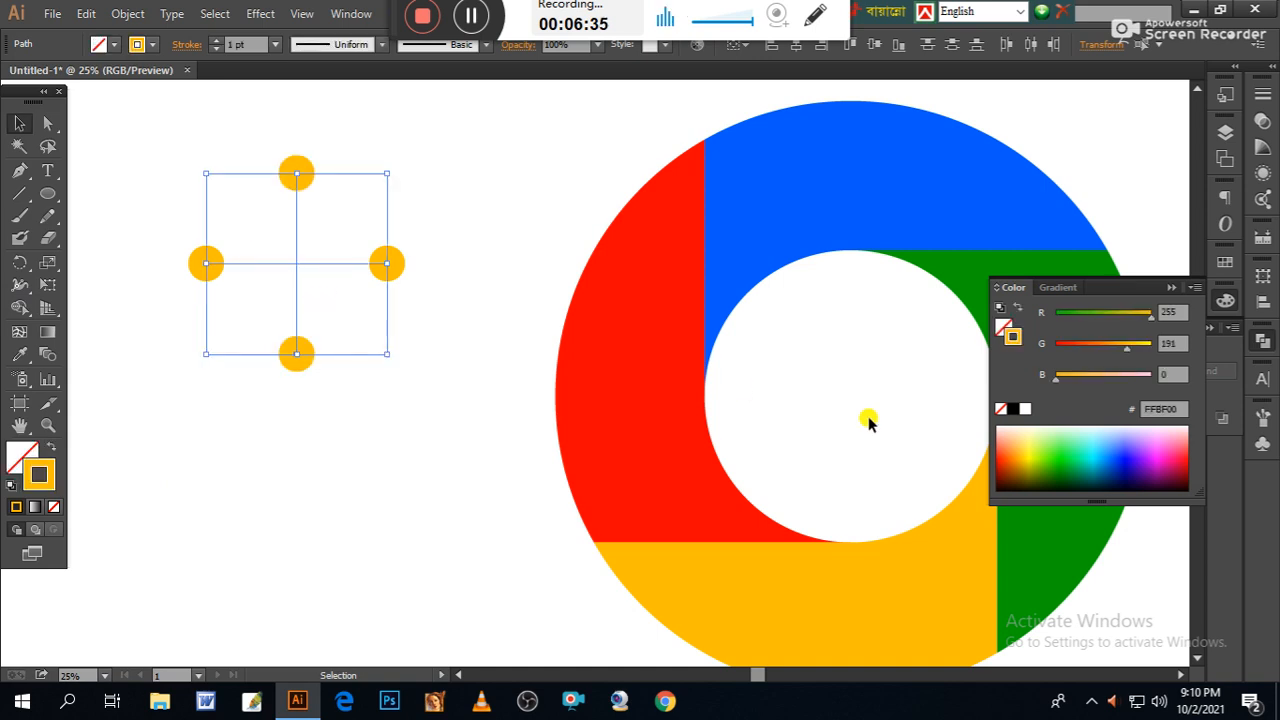
pyautogui.click(1261, 93)
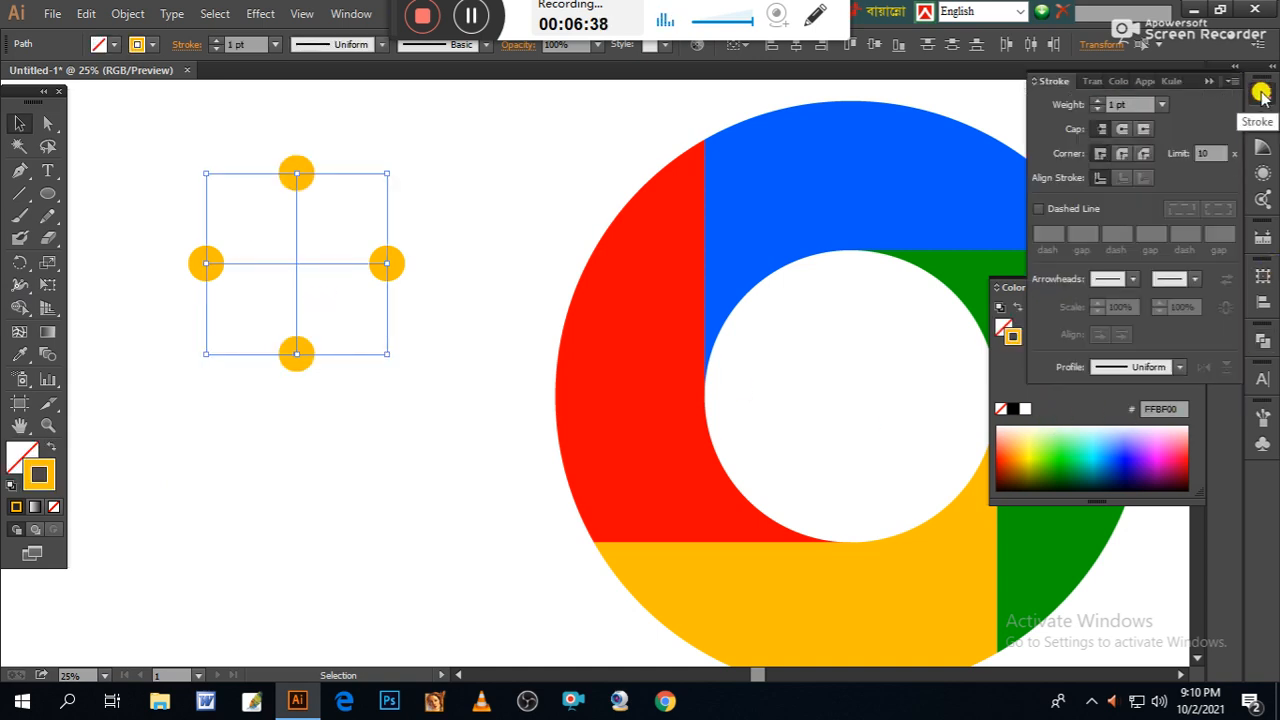
pyautogui.click(1099, 101)
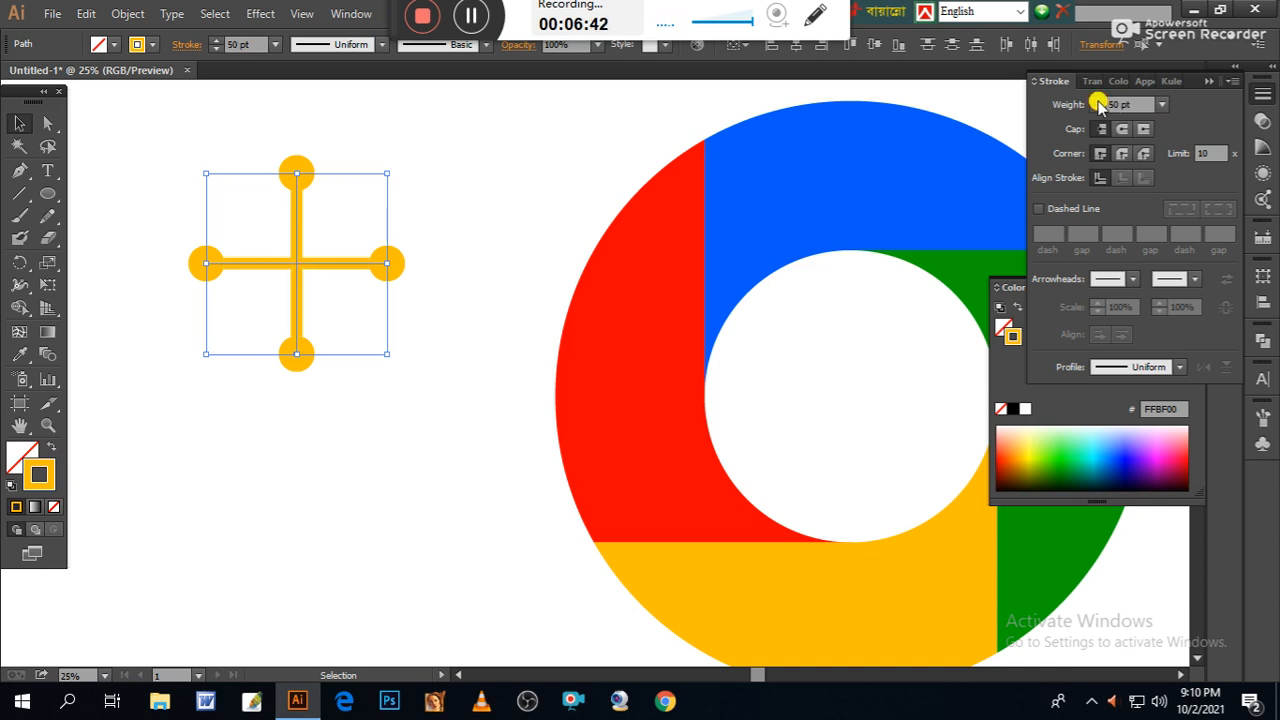
pyautogui.click(1099, 102)
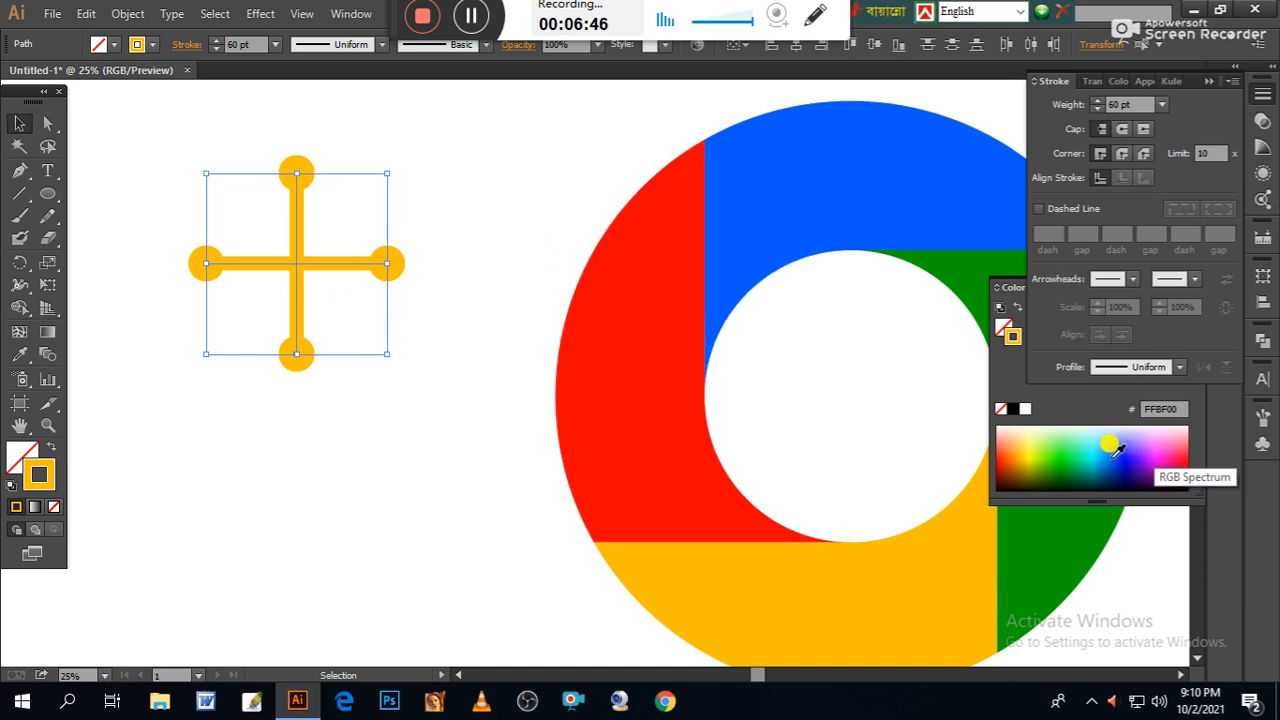
# Step: Change the stroke color of both crossing lines to blue 0059F0
pyautogui.click(1117, 450)
pyautogui.click(290, 425)
pyautogui.moveTo(290, 425); pyautogui.dragTo(470, 188)
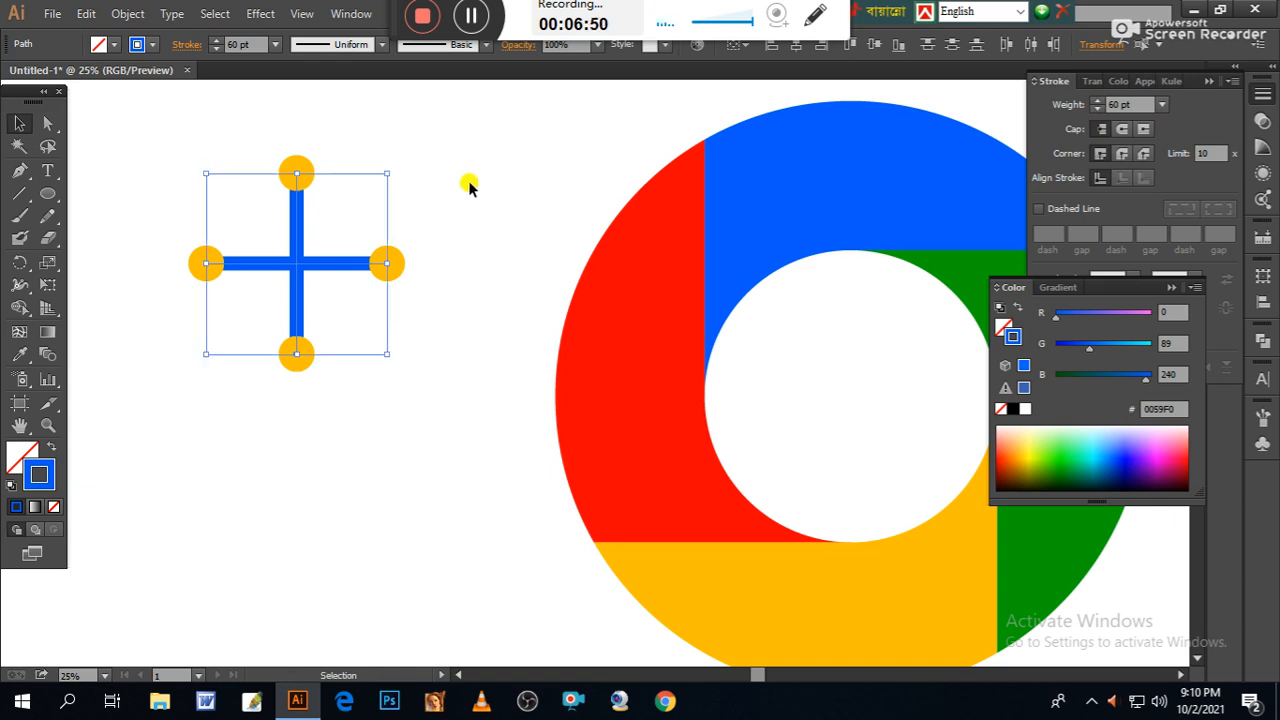
# Step: Expand the fill and stroke of the crossing lines and unite them into a single cross shape
pyautogui.click(128, 14)
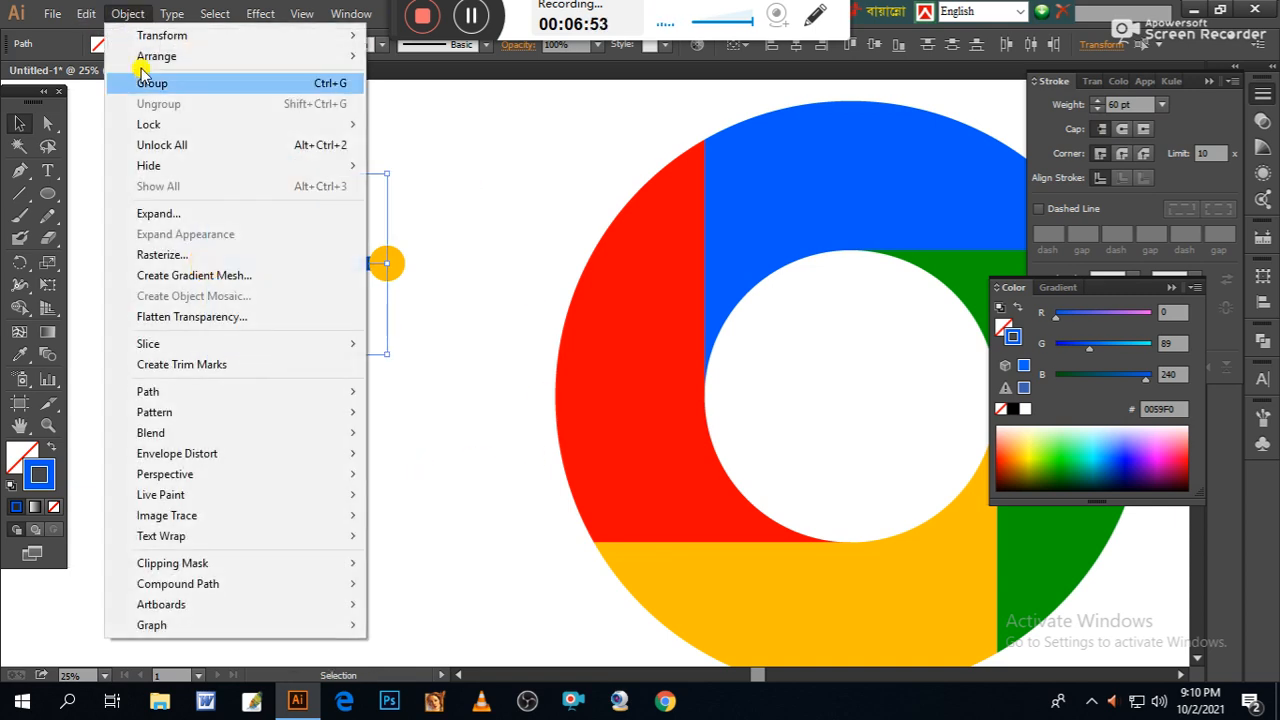
pyautogui.click(163, 213)
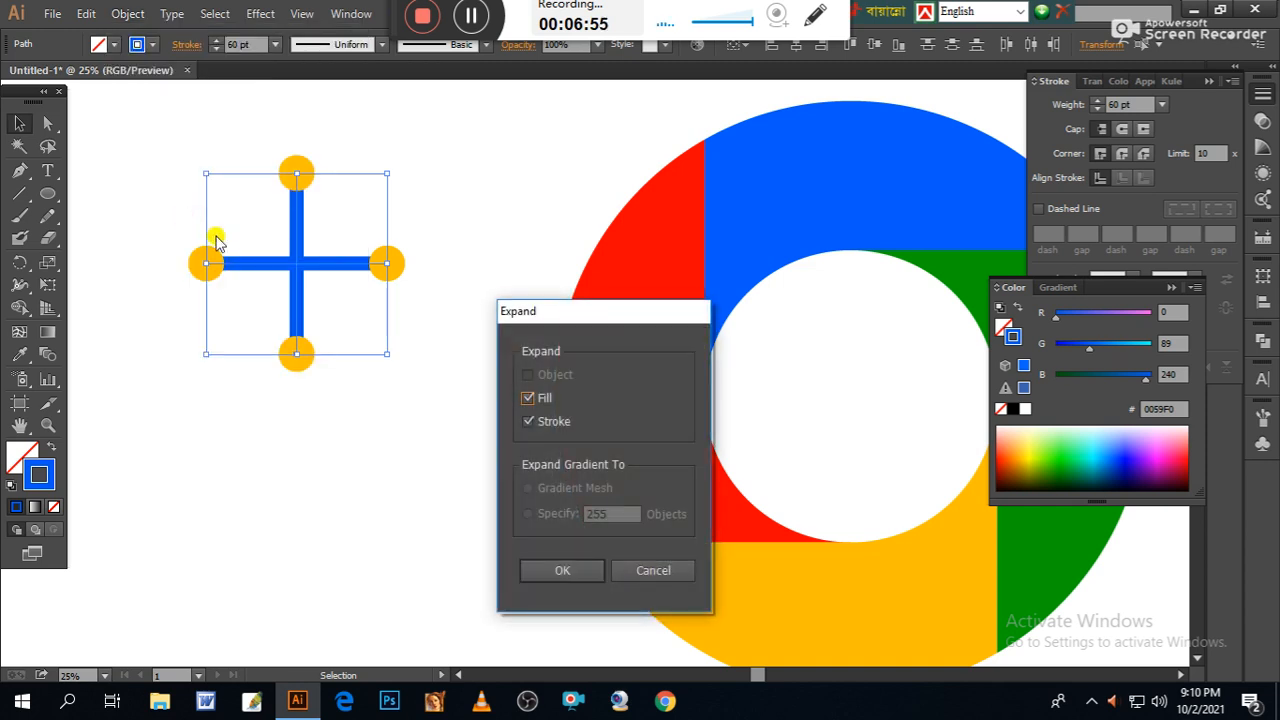
pyautogui.click(560, 569)
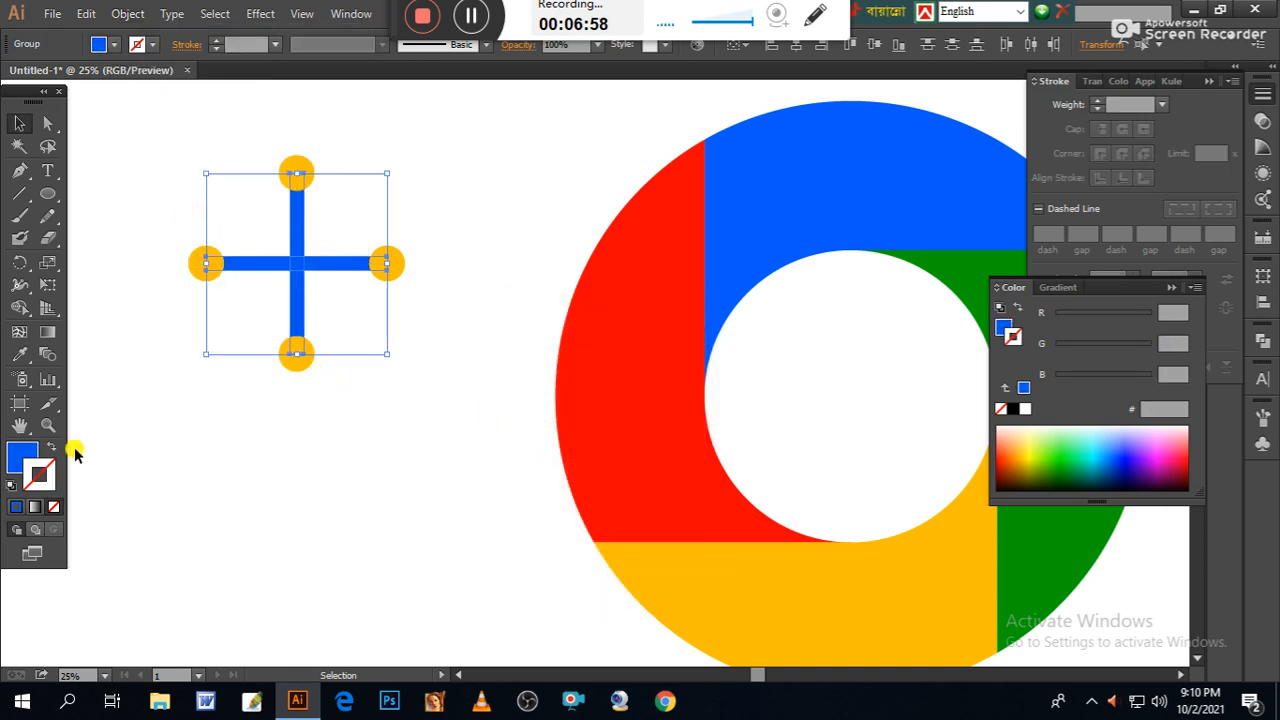
pyautogui.click(21, 452)
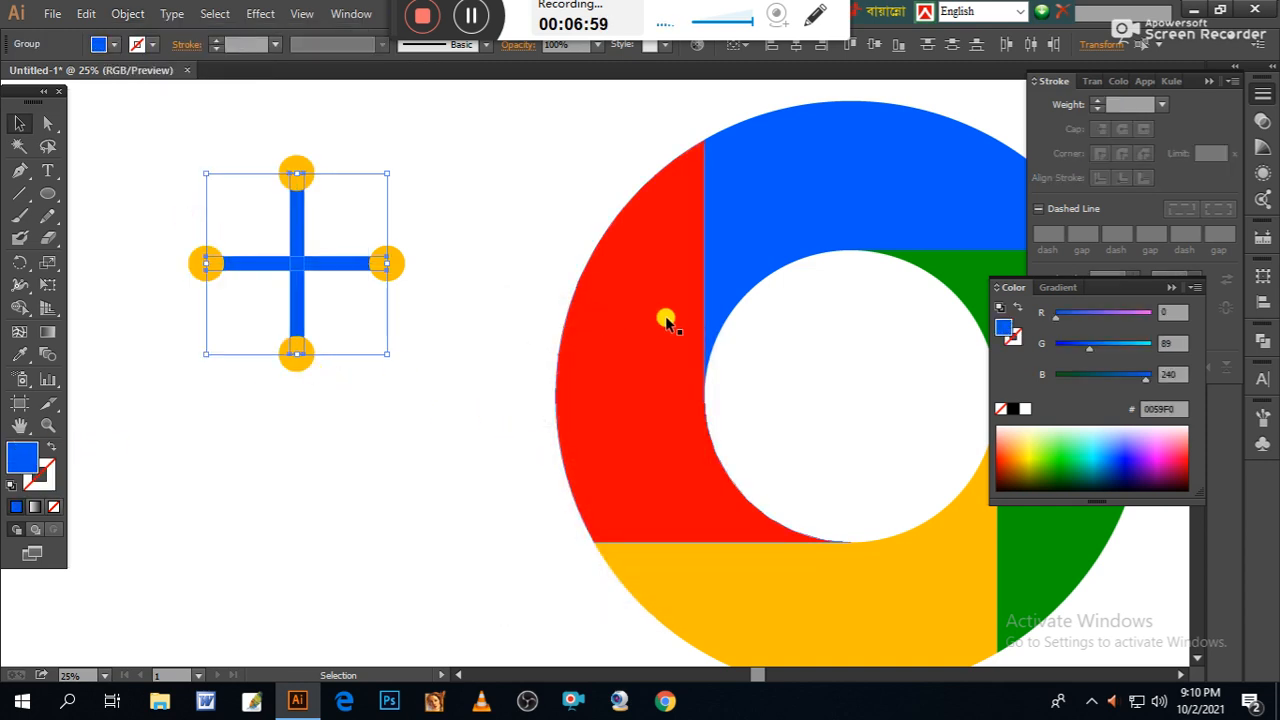
pyautogui.click(1262, 339)
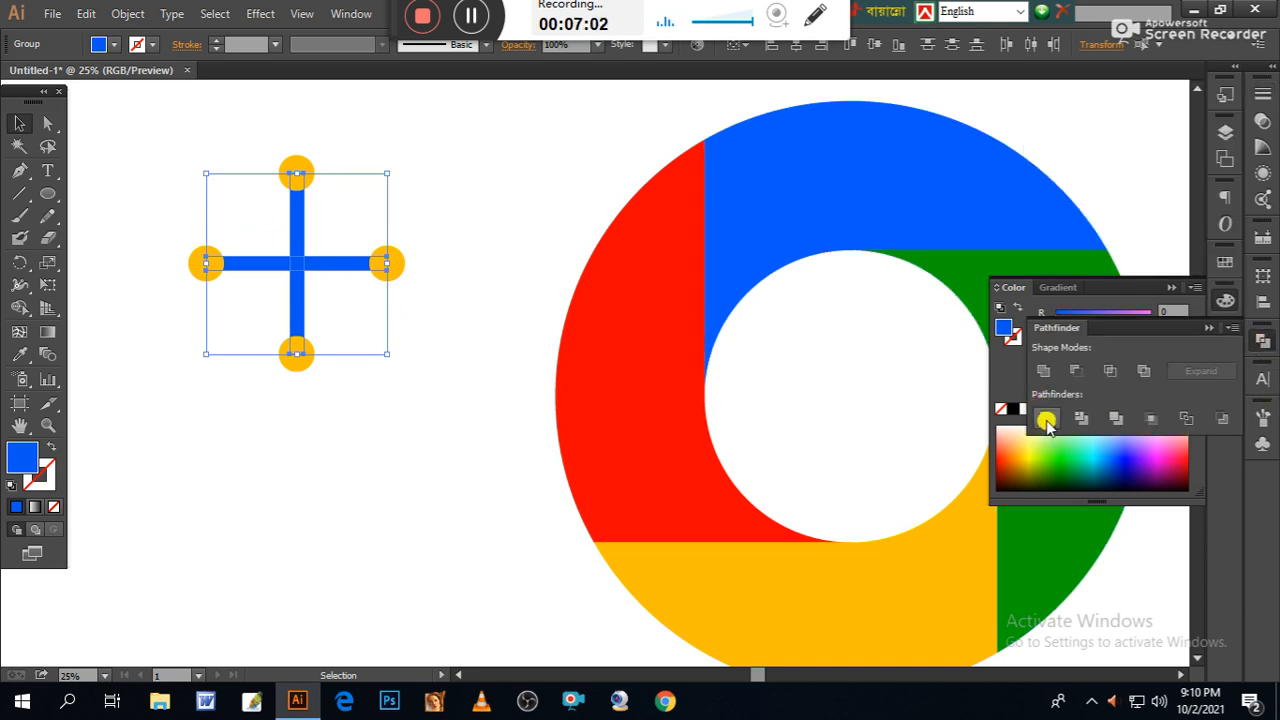
pyautogui.click(1043, 371)
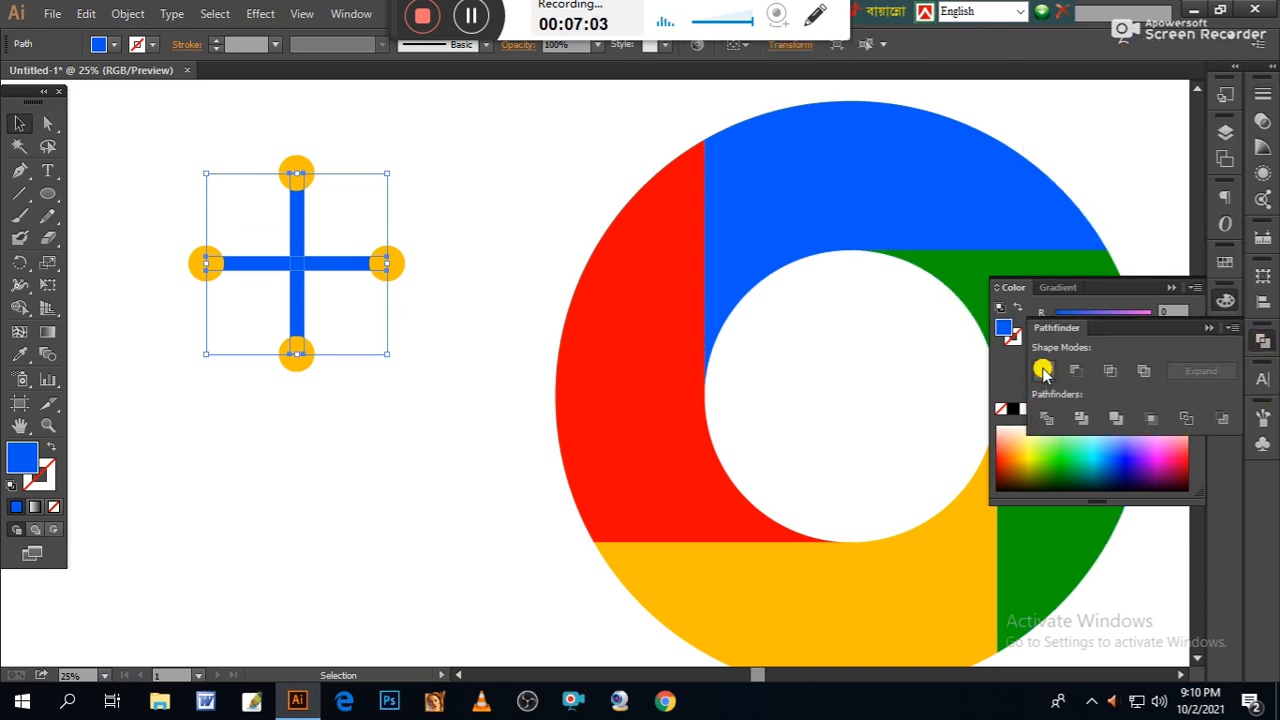
pyautogui.click(325, 488)
pyautogui.click(320, 264)
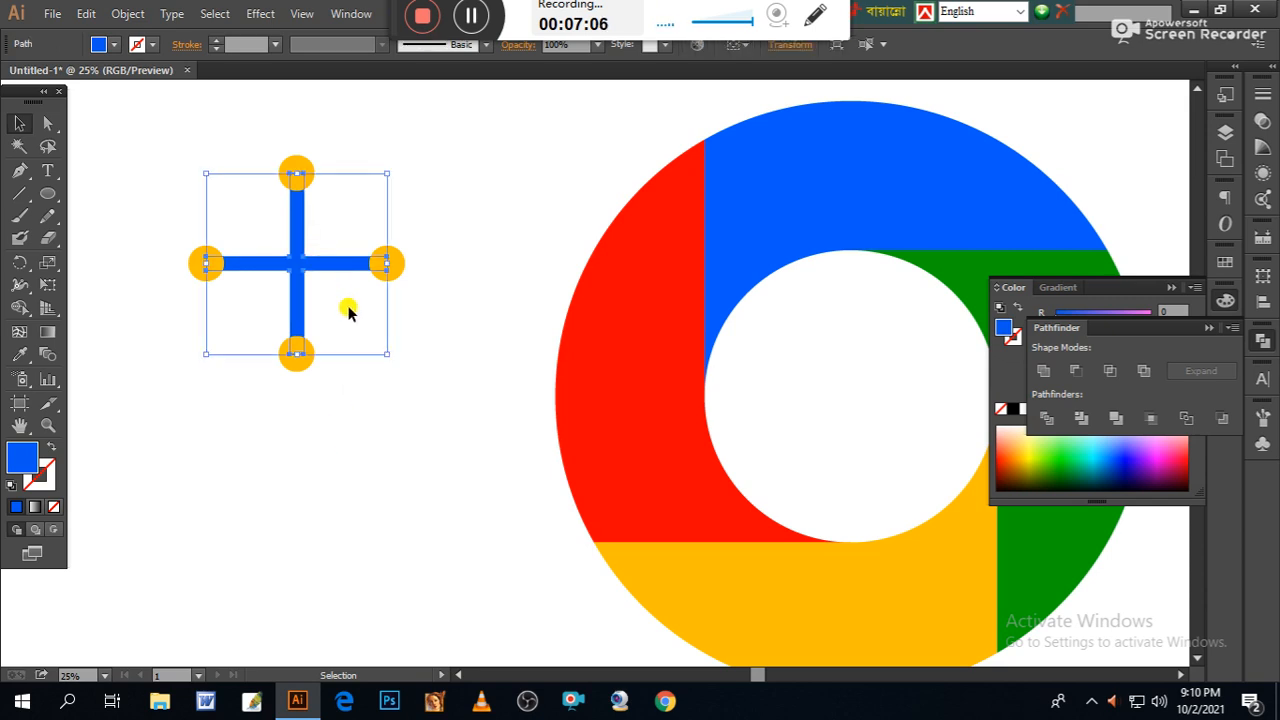
# Step: Select the four small circles at the cross's ends and fill them with a white-to-black linear gradient
pyautogui.click(443, 453)
pyautogui.click(206, 266)
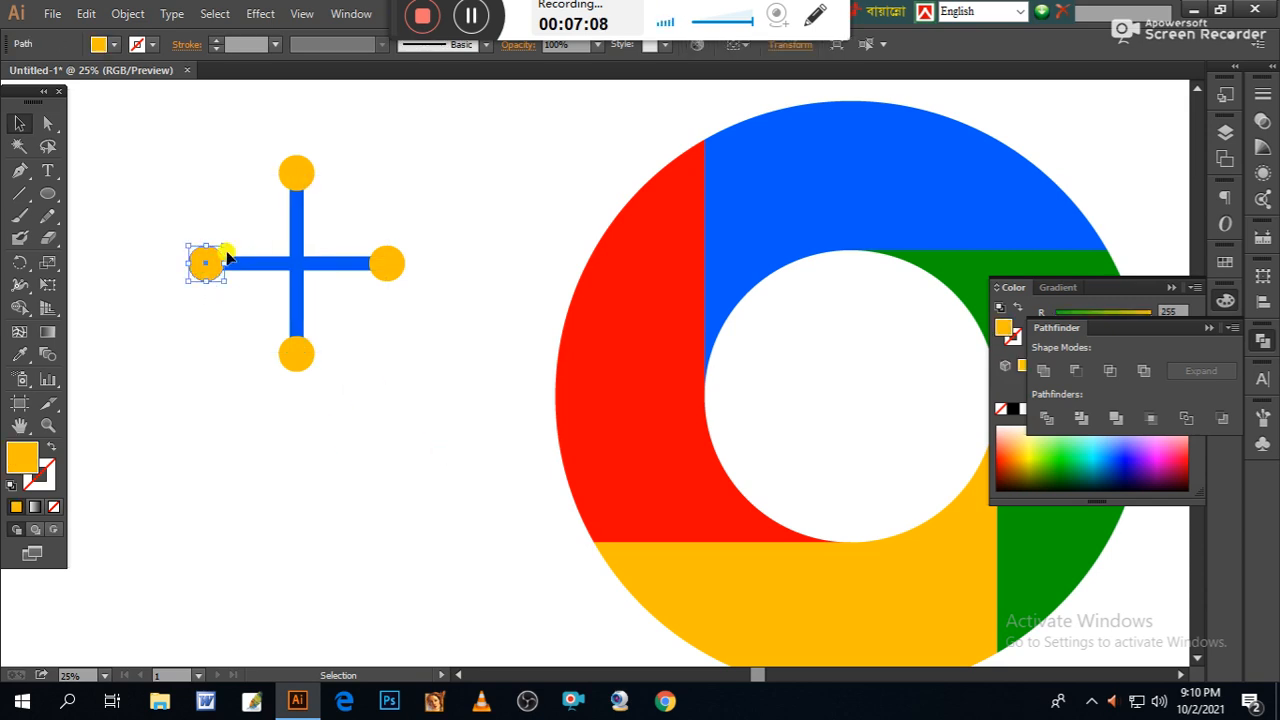
pyautogui.moveTo(175, 142); pyautogui.dragTo(455, 436)
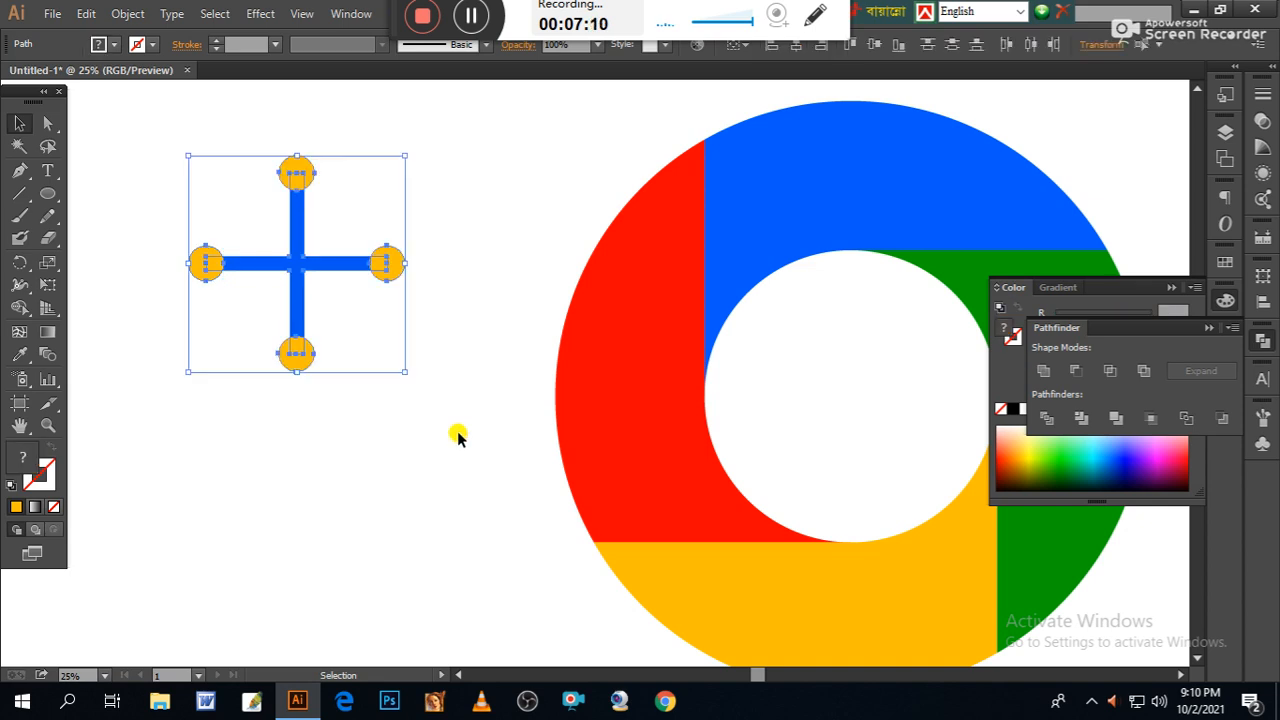
pyautogui.click(457, 420)
pyautogui.click(206, 263)
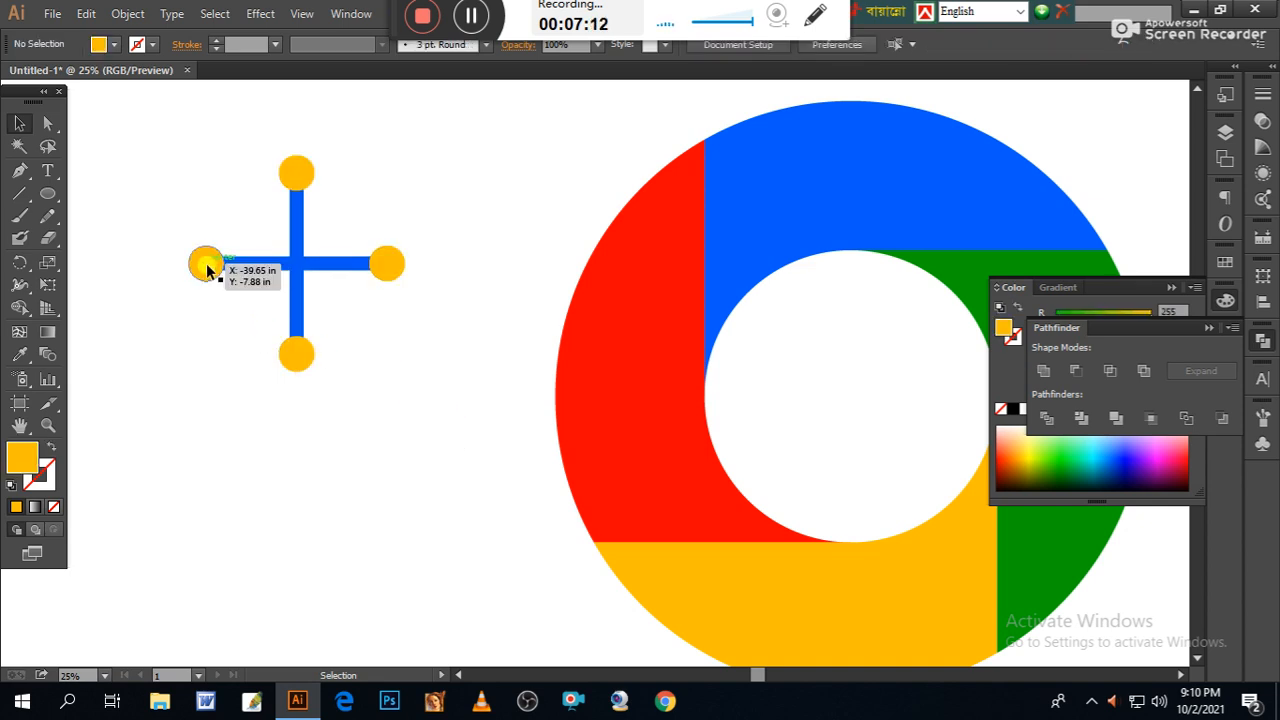
pyautogui.keyDown('shift'); pyautogui.click(296, 172); pyautogui.keyUp('shift')
pyautogui.keyDown('shift'); pyautogui.click(389, 263); pyautogui.keyUp('shift')
pyautogui.keyDown('shift'); pyautogui.click(297, 355); pyautogui.keyUp('shift')
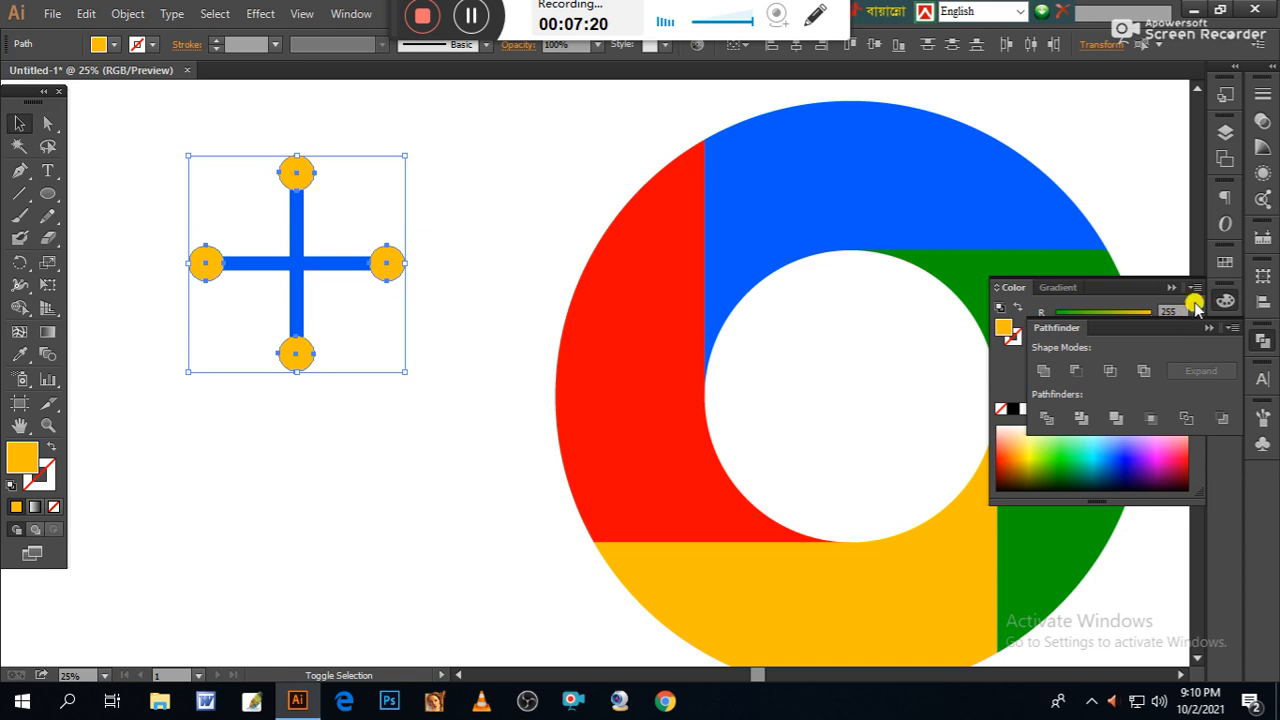
pyautogui.click(1172, 288)
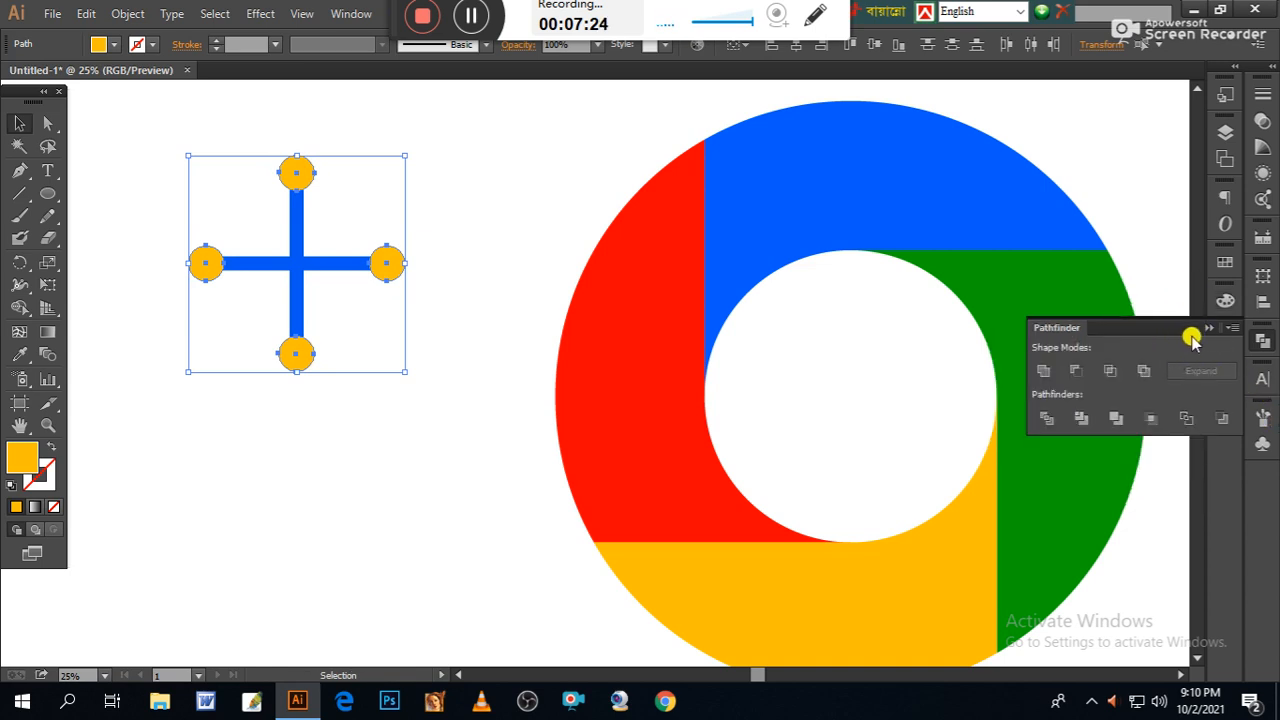
pyautogui.click(1210, 328)
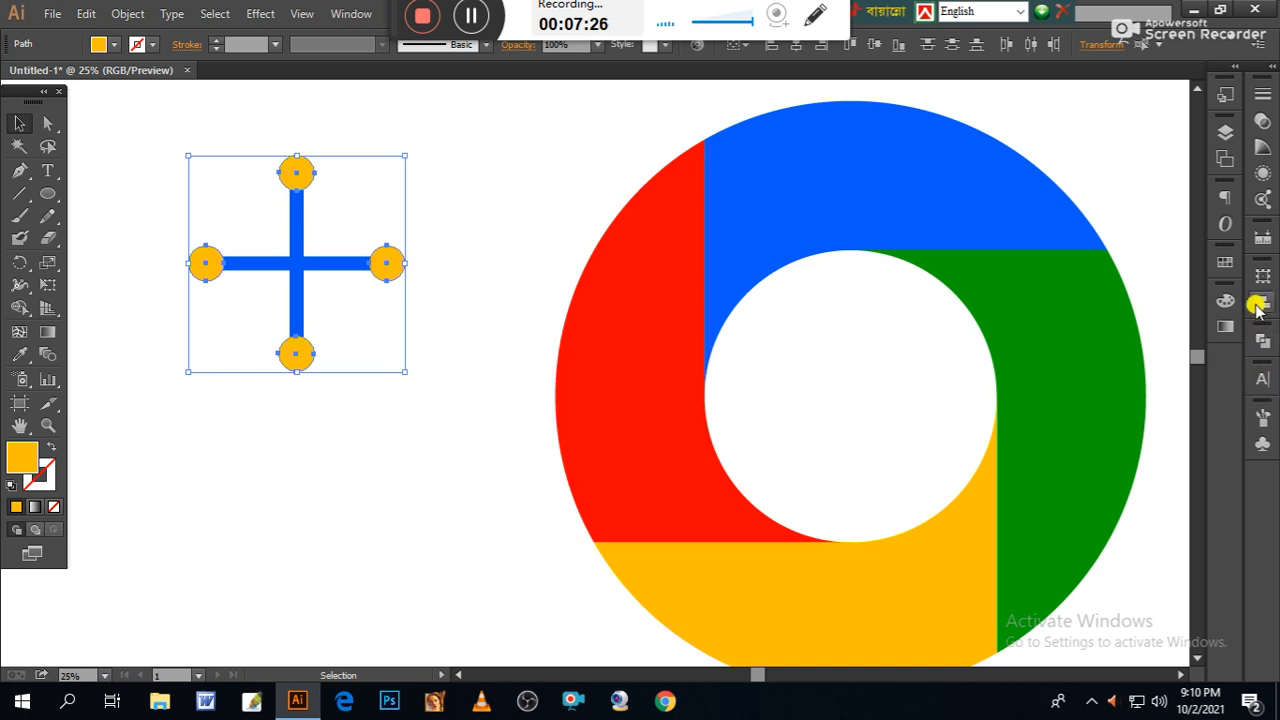
pyautogui.click(1225, 327)
pyautogui.click(1080, 414)
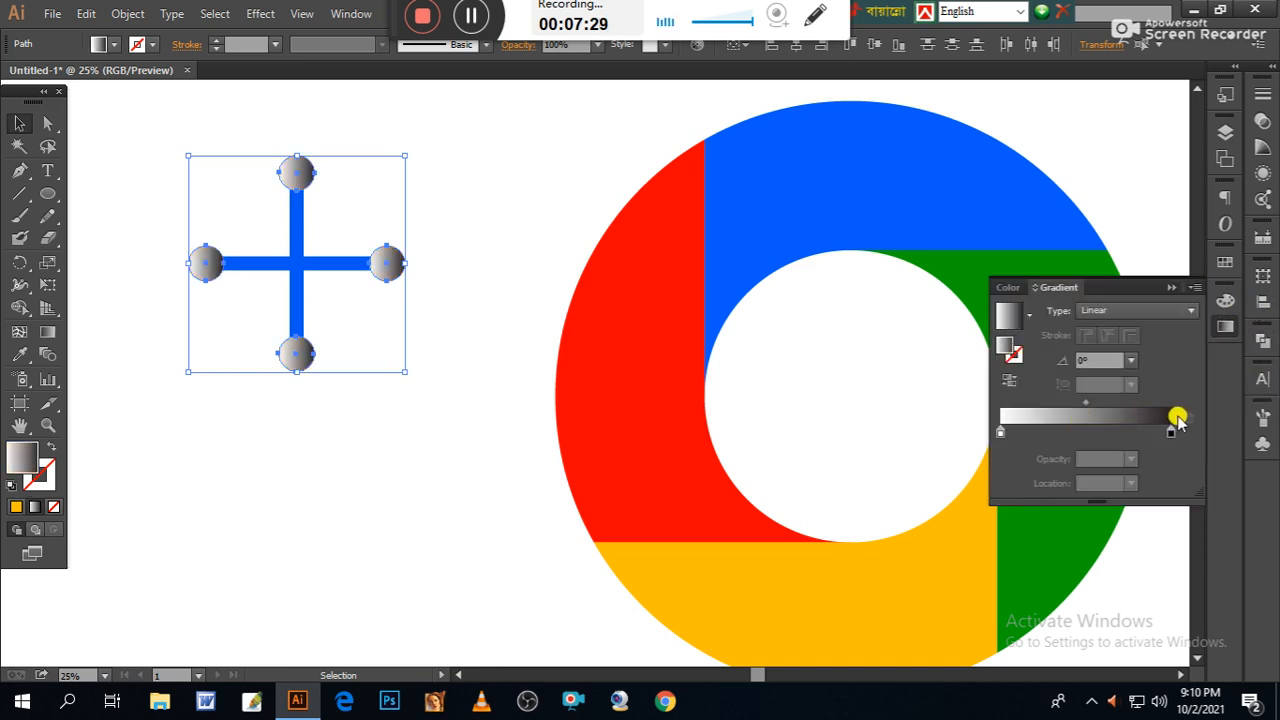
# Step: Add a magenta F700D9 stop to the circles' gradient at 48.39% and move the white stop to 72.04%
pyautogui.click(1122, 431)
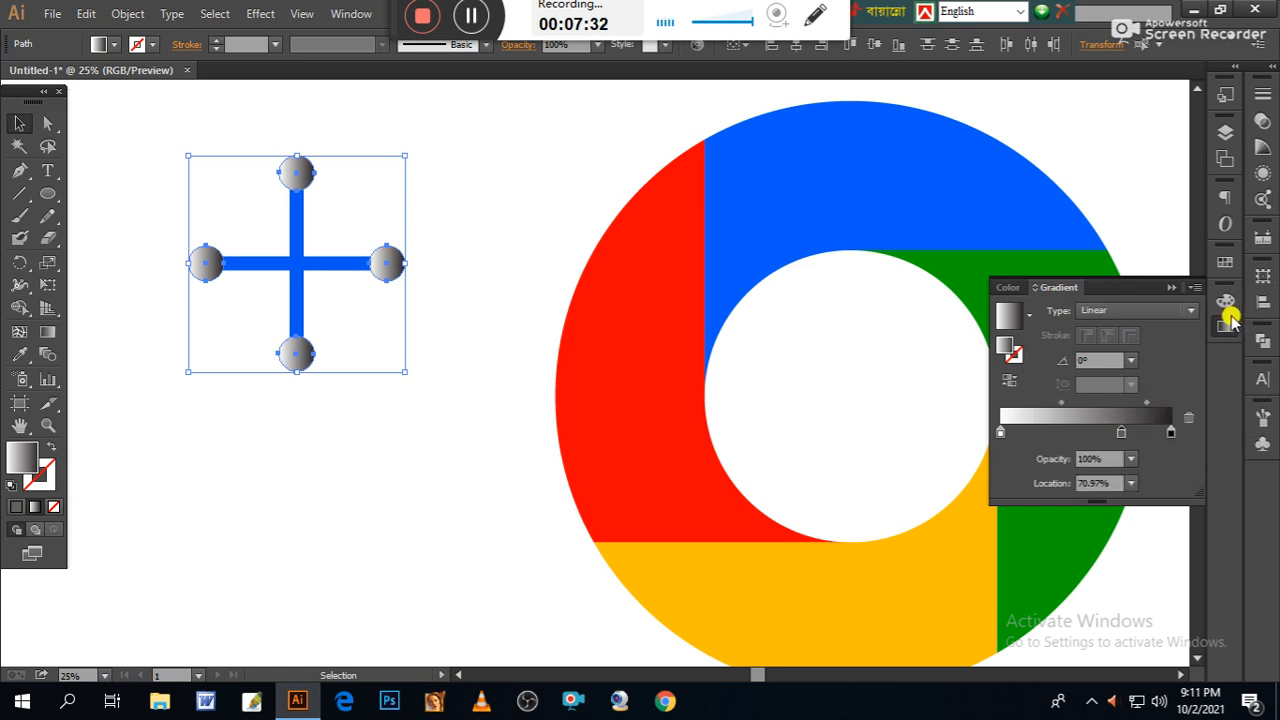
pyautogui.click(1226, 303)
pyautogui.click(1156, 442)
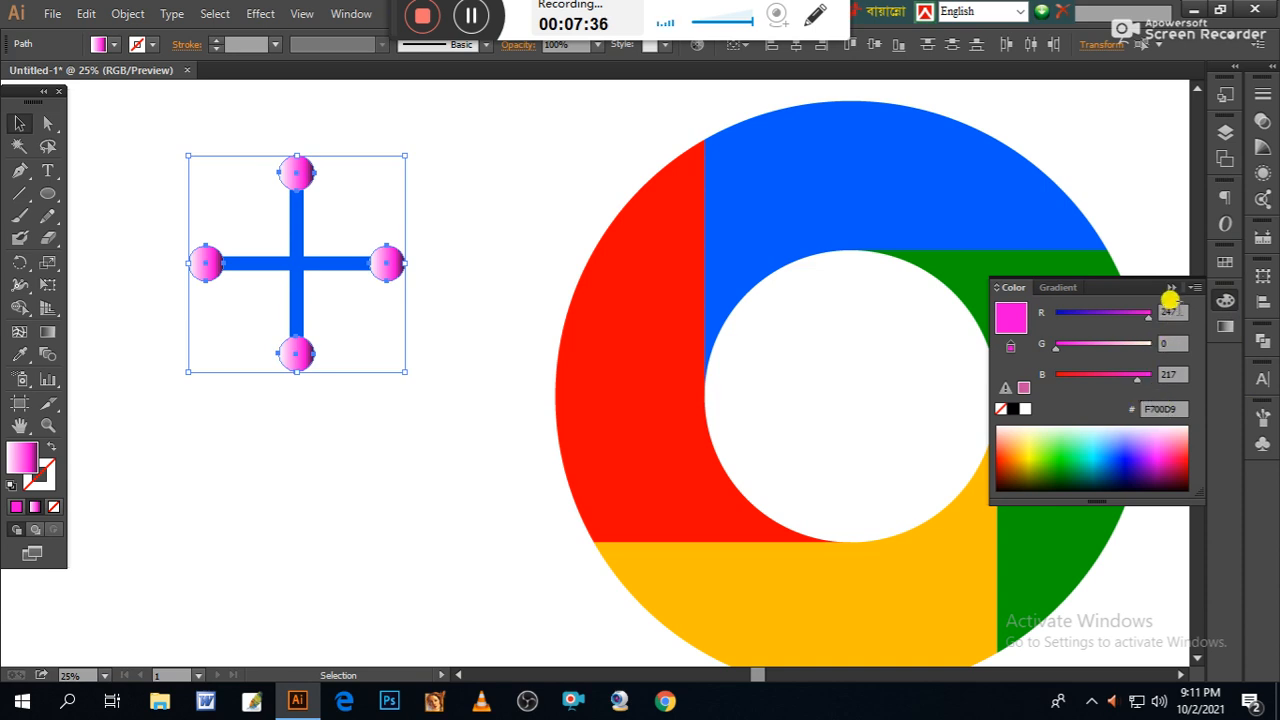
pyautogui.click(1167, 287)
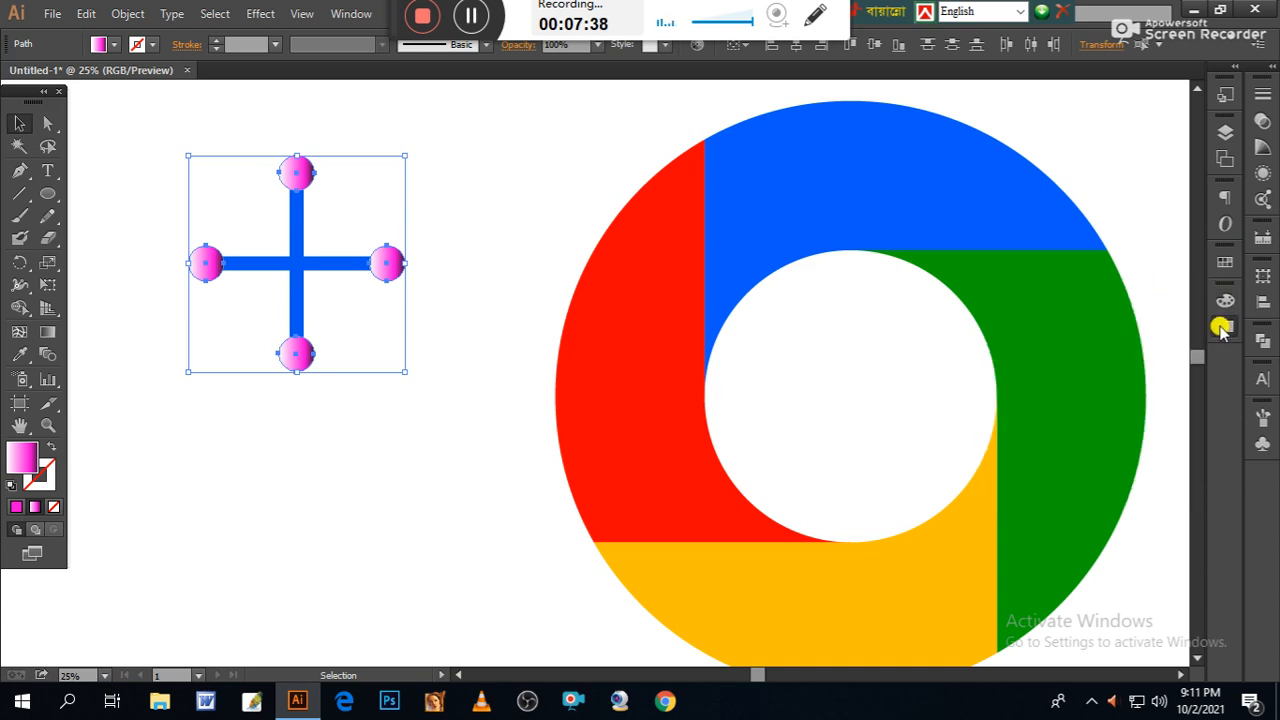
pyautogui.click(1224, 328)
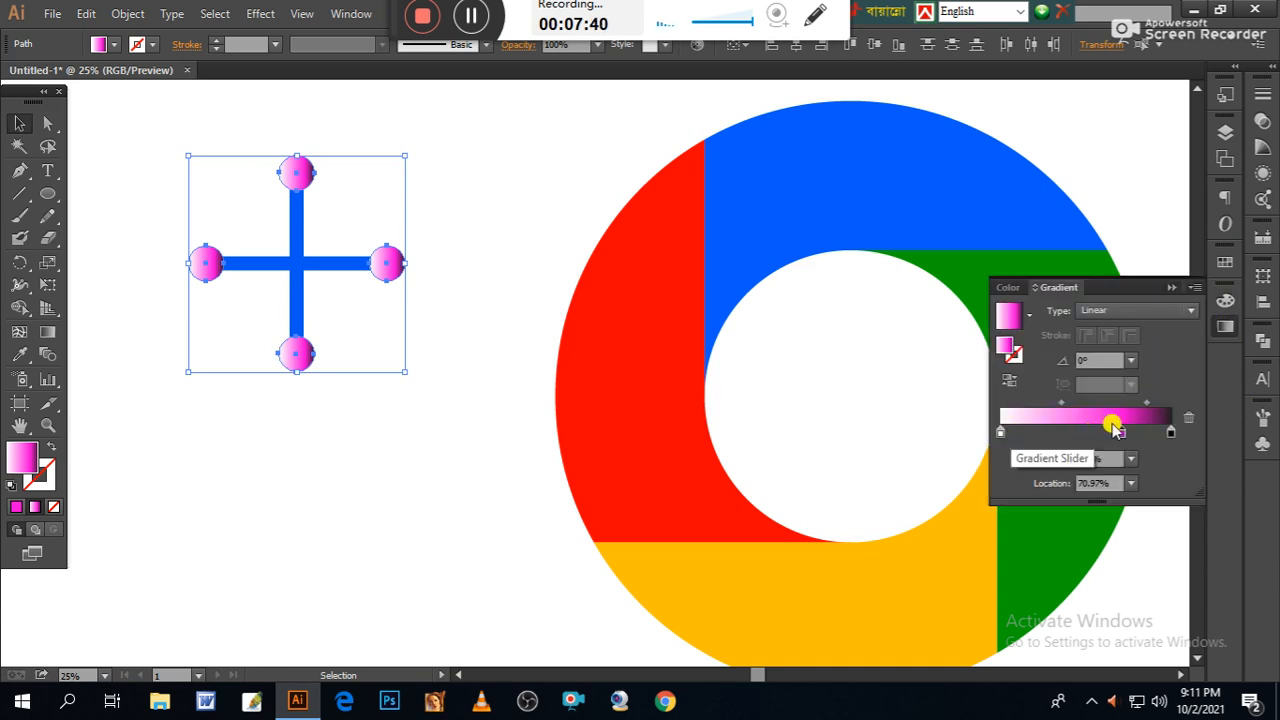
pyautogui.moveTo(1120, 432); pyautogui.dragTo(1082, 432)
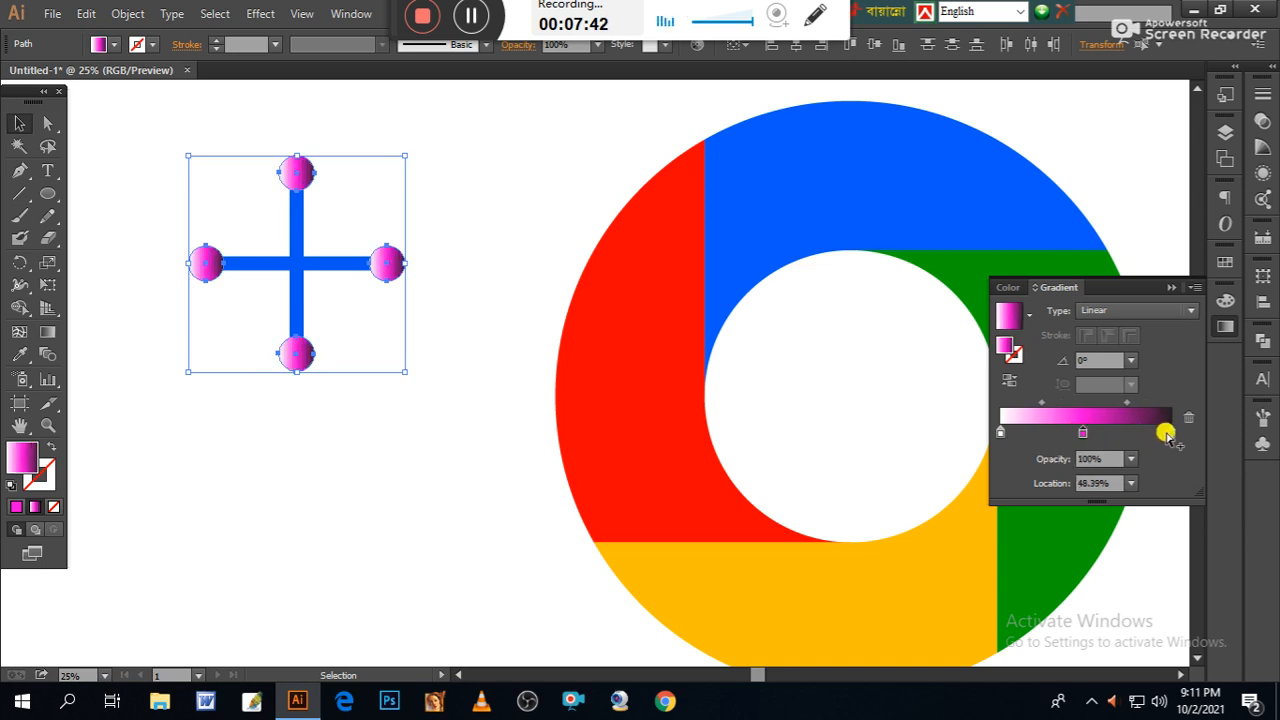
pyautogui.moveTo(1003, 433); pyautogui.dragTo(1125, 447)
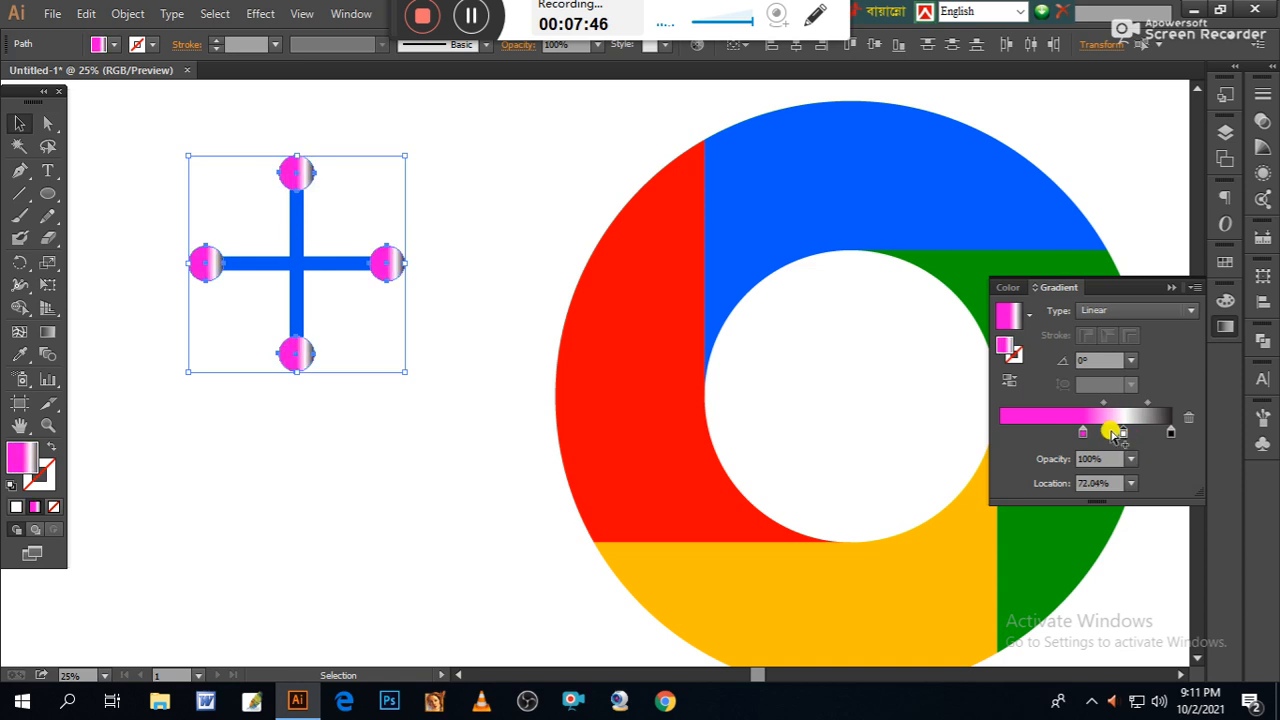
# Step: Change the circles' gradient to radial without the black stop, running from magenta at 0% to white at 100%
pyautogui.click(1190, 311)
pyautogui.click(1108, 351)
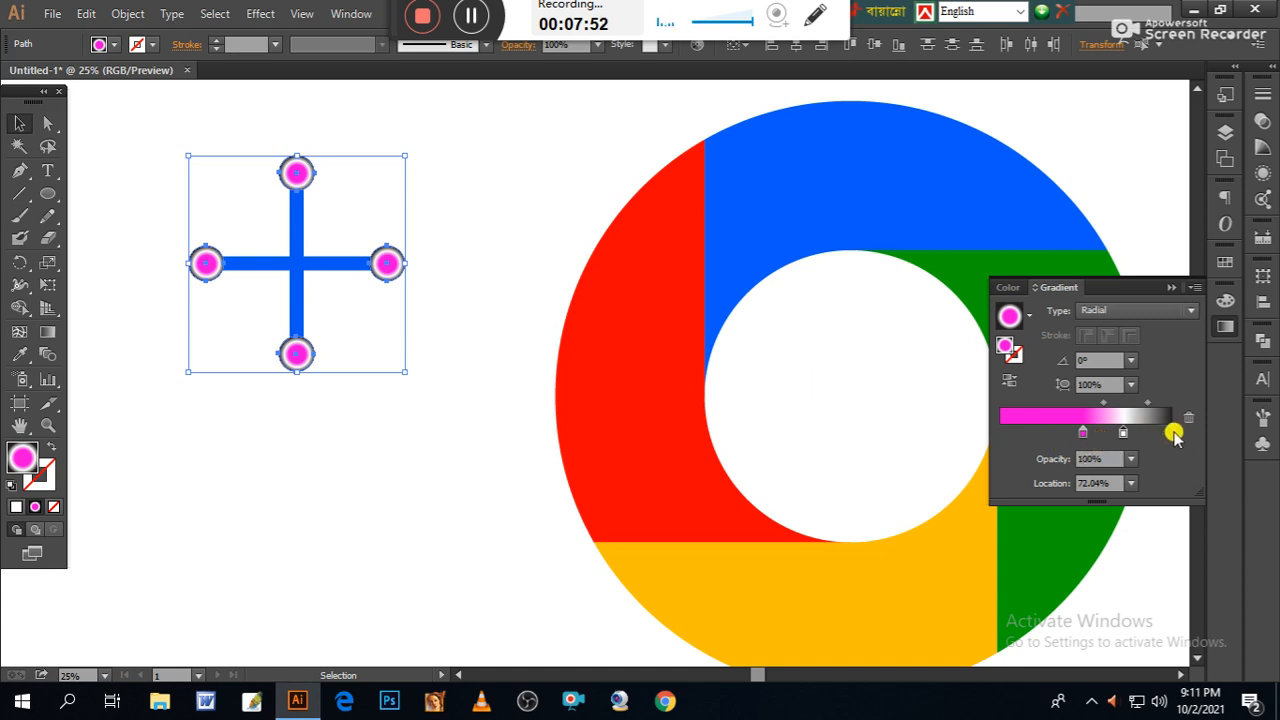
pyautogui.moveTo(1081, 432); pyautogui.dragTo(1012, 434)
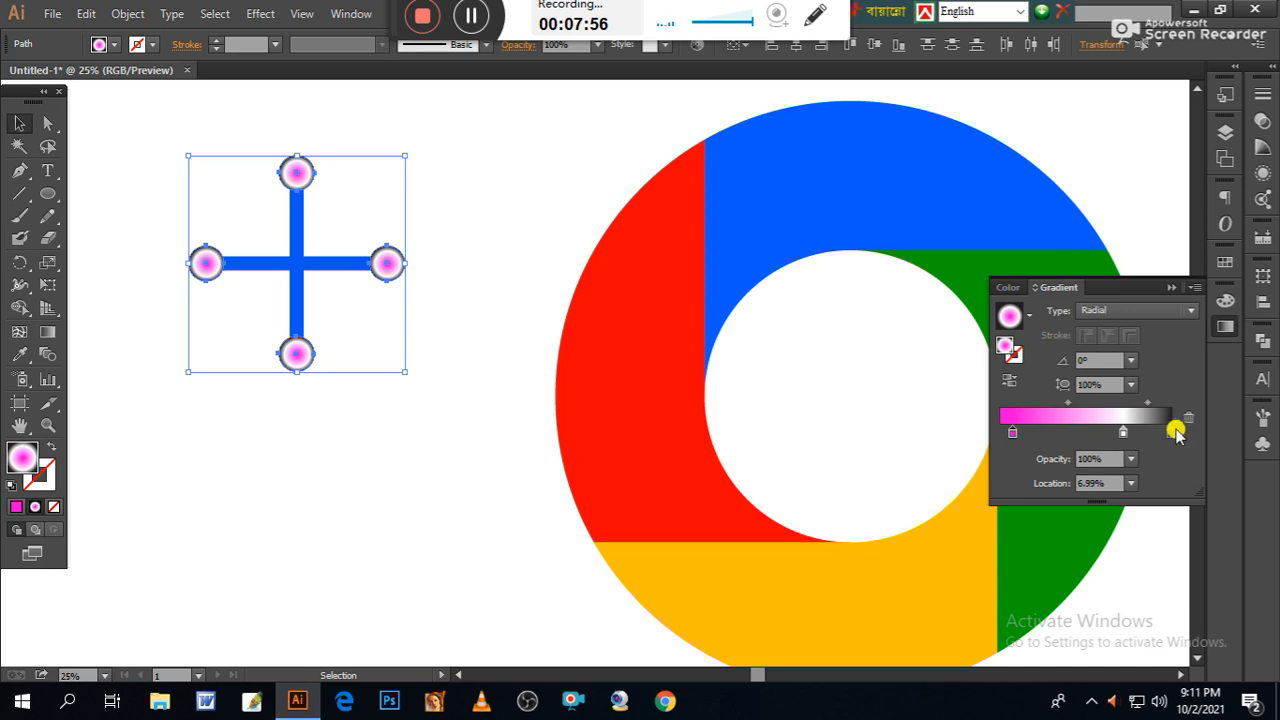
pyautogui.moveTo(1170, 430); pyautogui.dragTo(1186, 491)
pyautogui.moveTo(1123, 436); pyautogui.dragTo(1200, 443)
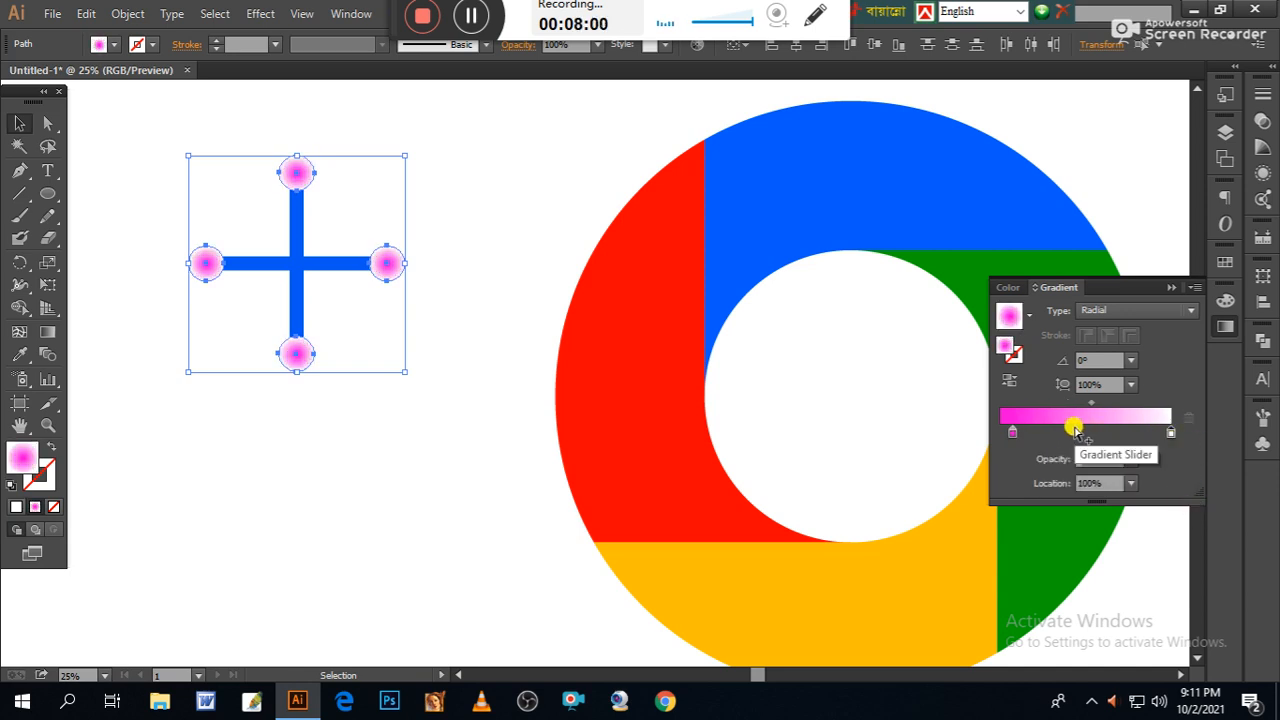
pyautogui.click(1001, 433)
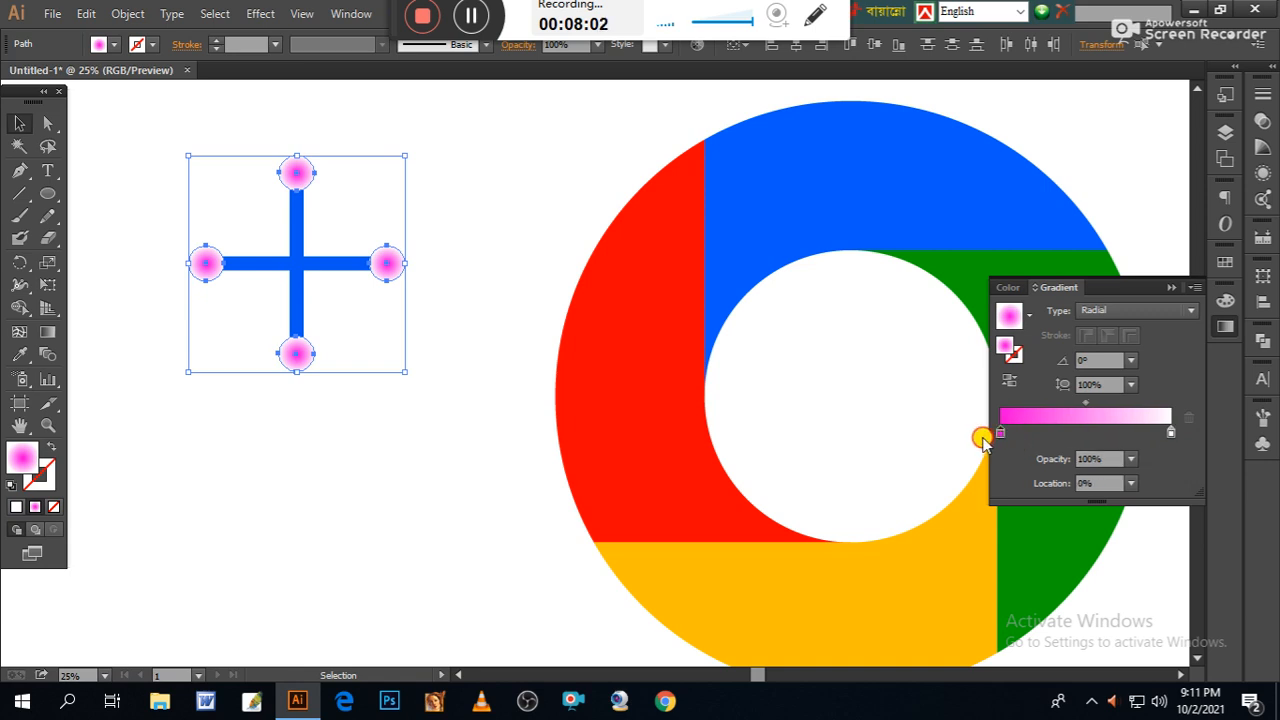
# Step: Try green 44E200 for the gradient's magenta stop, and recolor that stop blue 2400E9
pyautogui.click(1223, 305)
pyautogui.click(1056, 456)
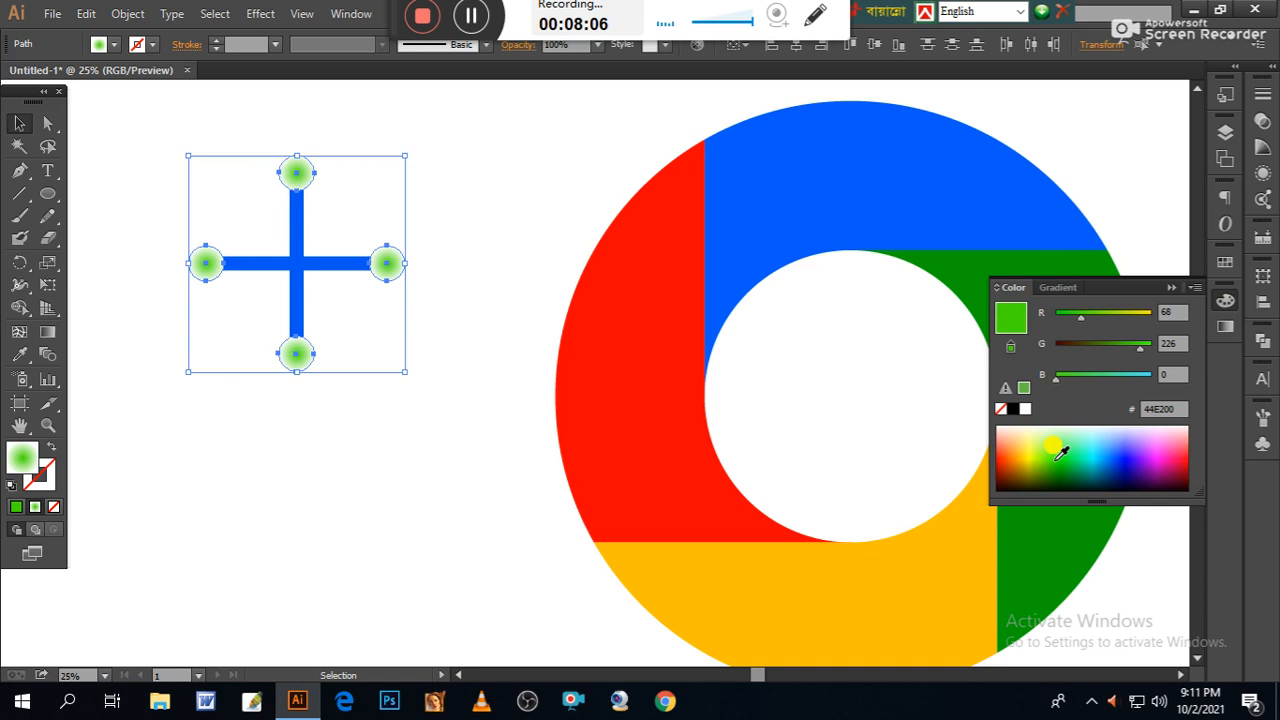
pyautogui.click(1127, 447)
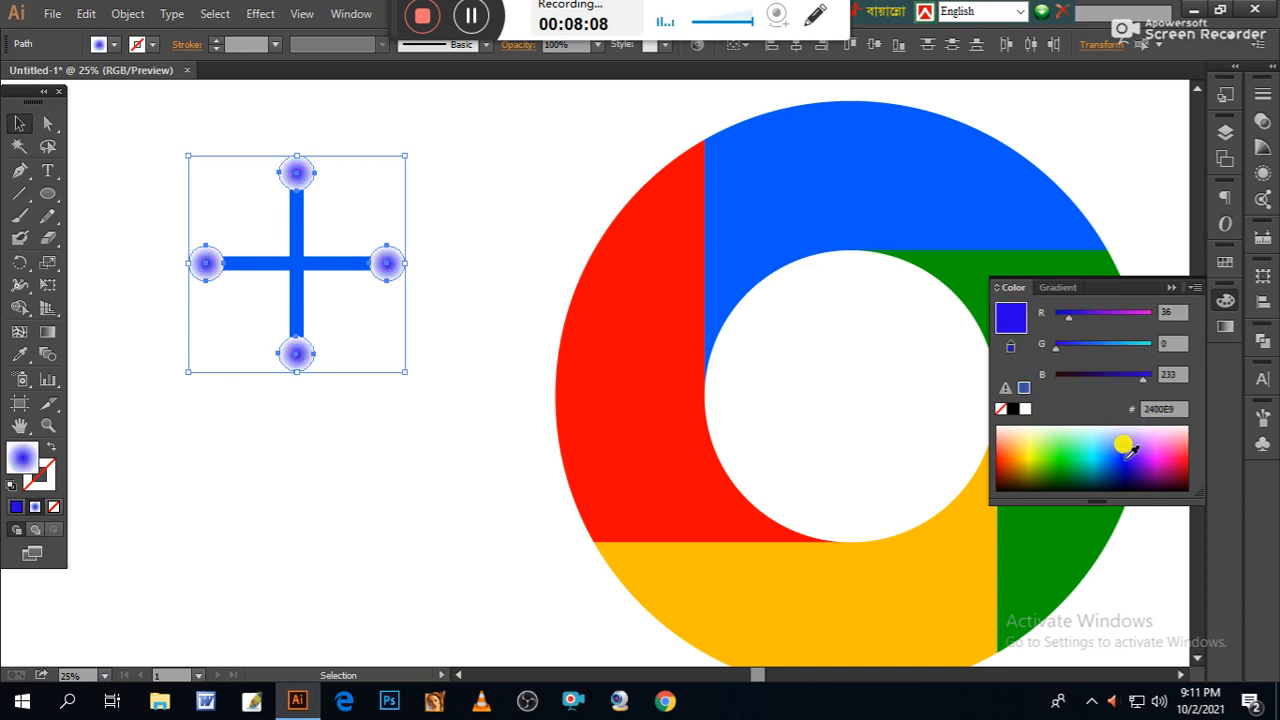
# Step: Set the gradient's midpoint location to 85.48% and move the blue stop to 44.09%
pyautogui.click(1225, 326)
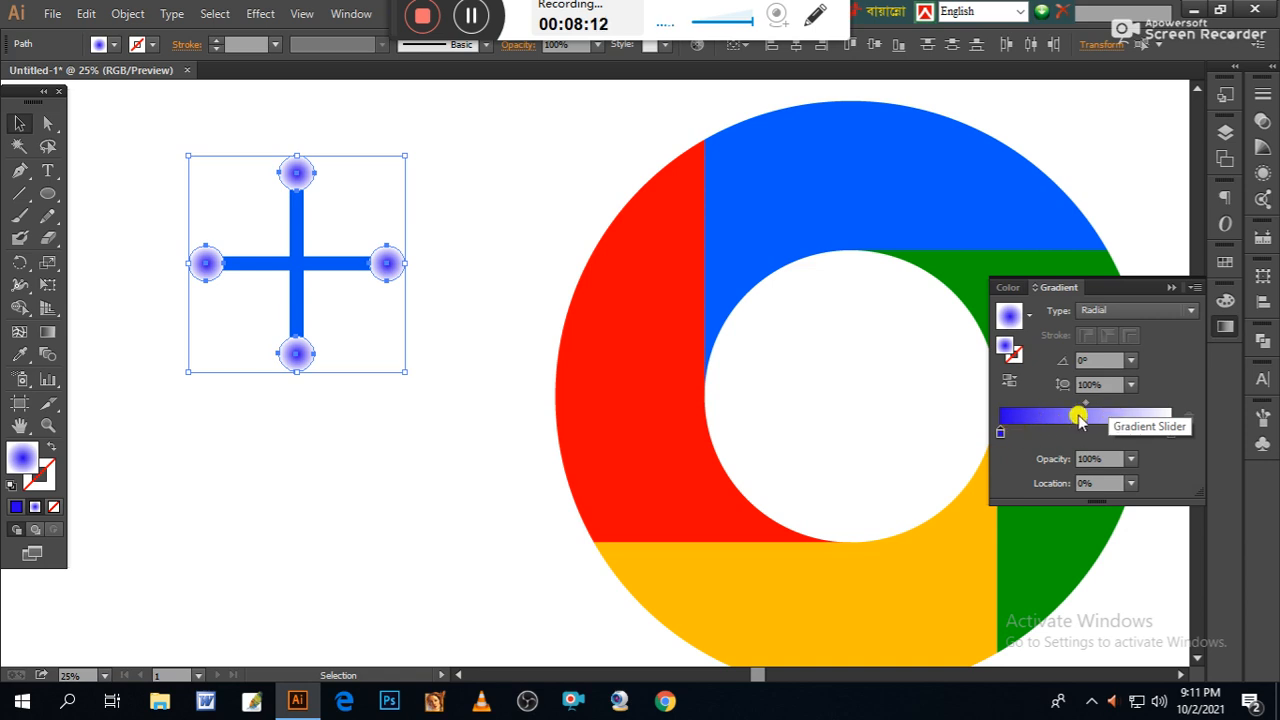
pyautogui.moveTo(1088, 403); pyautogui.dragTo(1146, 408)
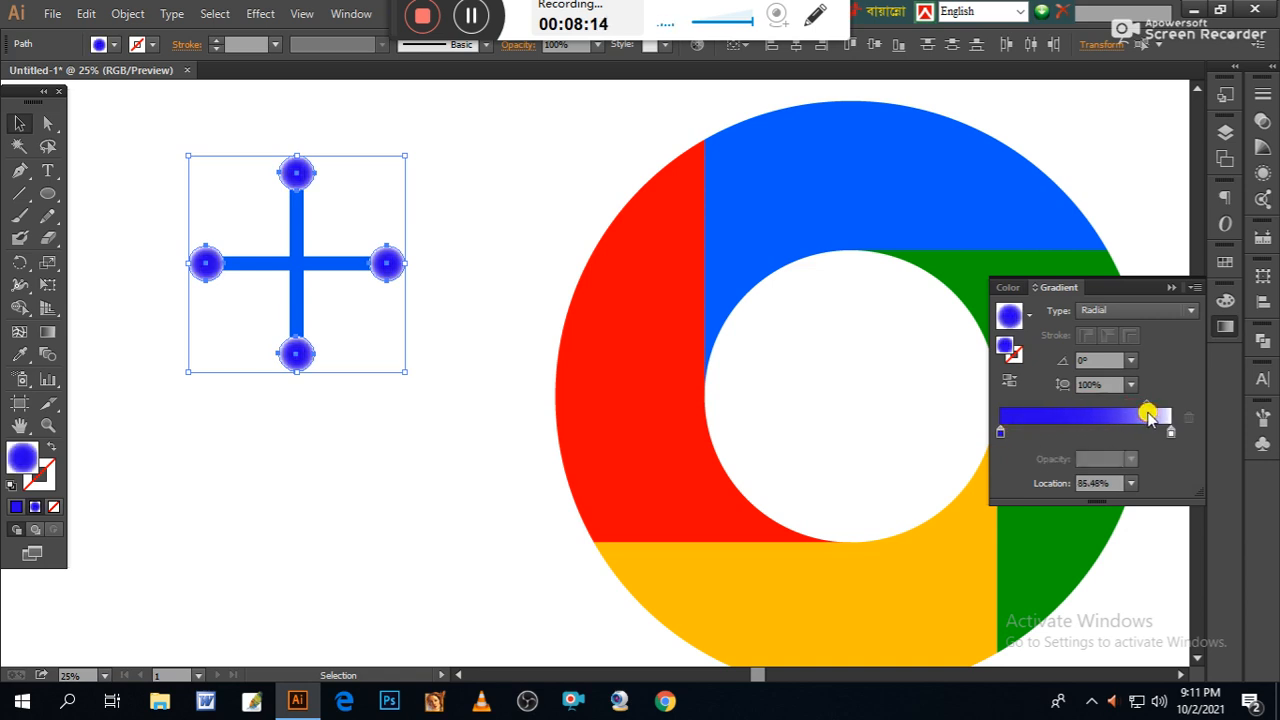
pyautogui.moveTo(1000, 432); pyautogui.dragTo(1080, 433)
pyautogui.click(1025, 432)
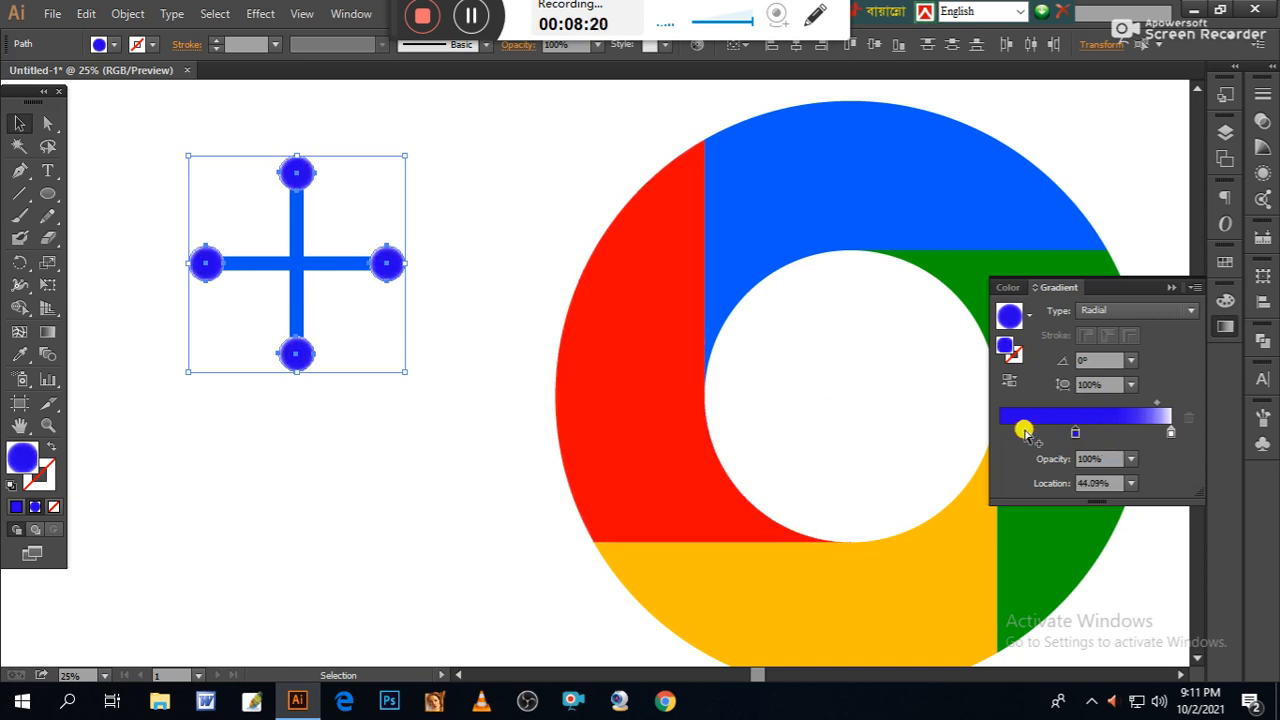
# Step: Recolor the new stop near the start of the circles' gradient to cyan 00E6E9 and deselect the circles
pyautogui.click(1226, 305)
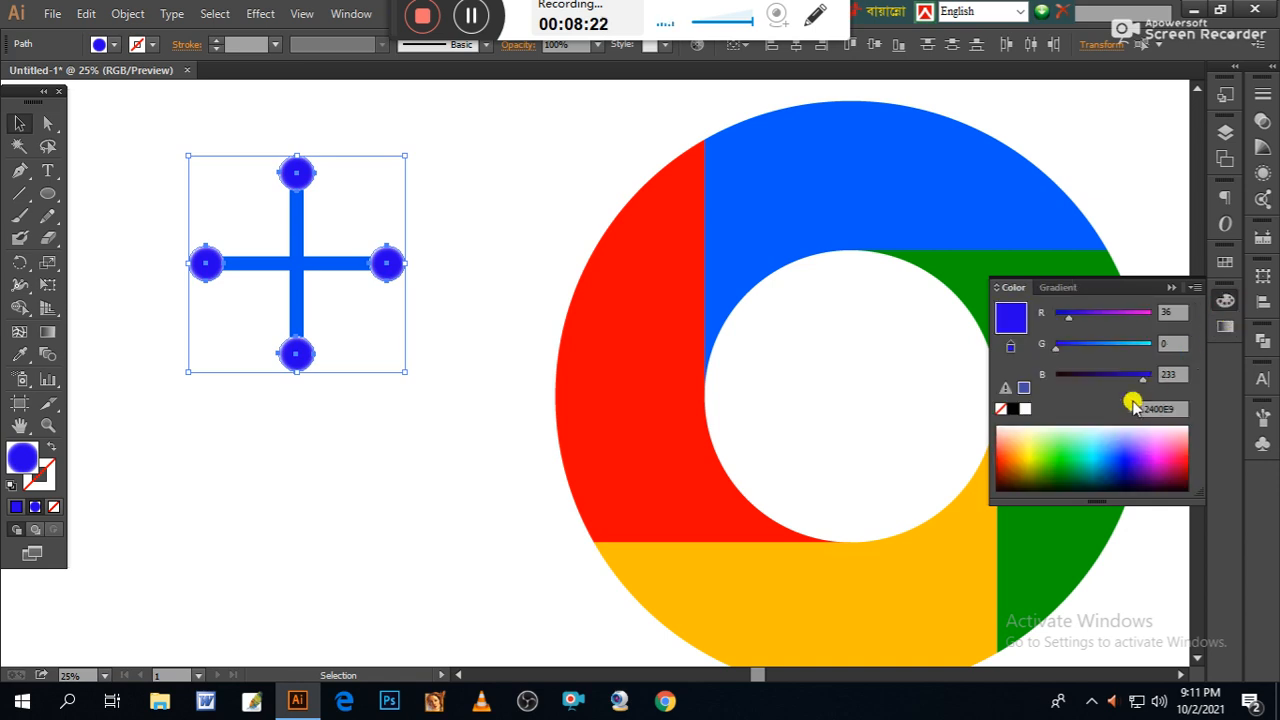
pyautogui.click(1092, 450)
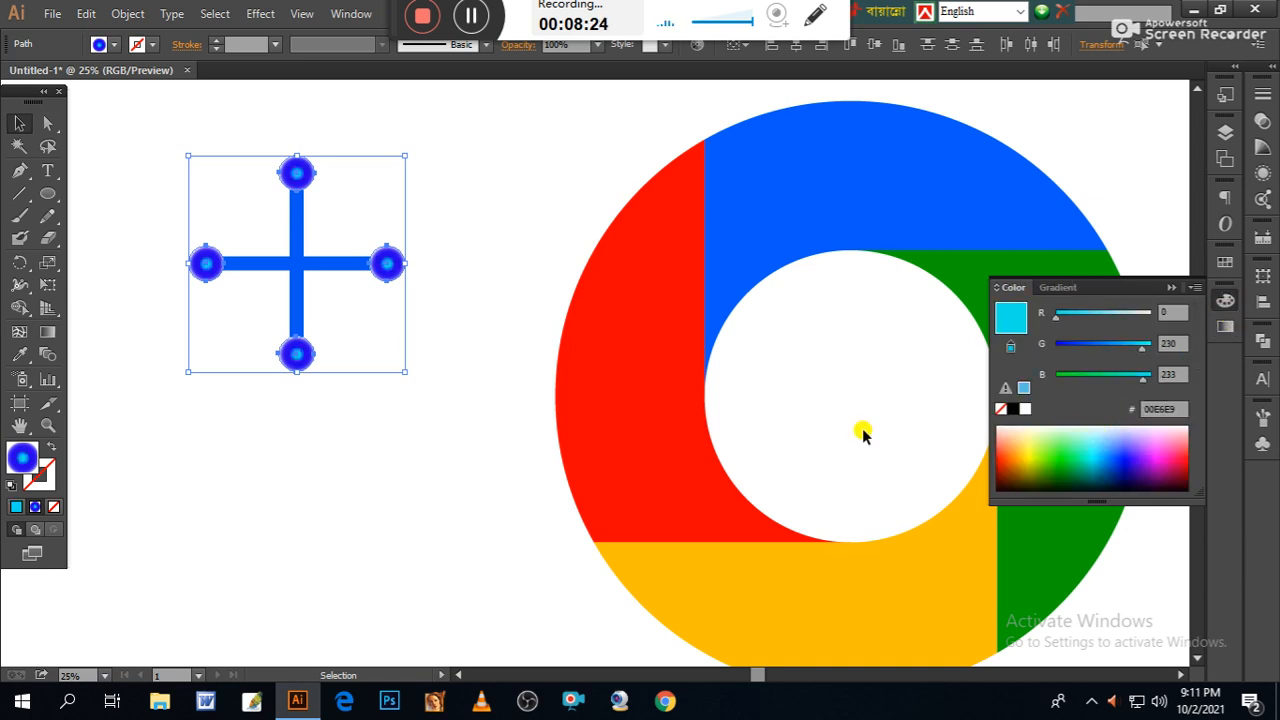
pyautogui.click(482, 437)
# Step: Group the blue cross with its four end circles and move the group into the center of the ring's white hole
pyautogui.moveTo(137, 154); pyautogui.dragTo(445, 410)
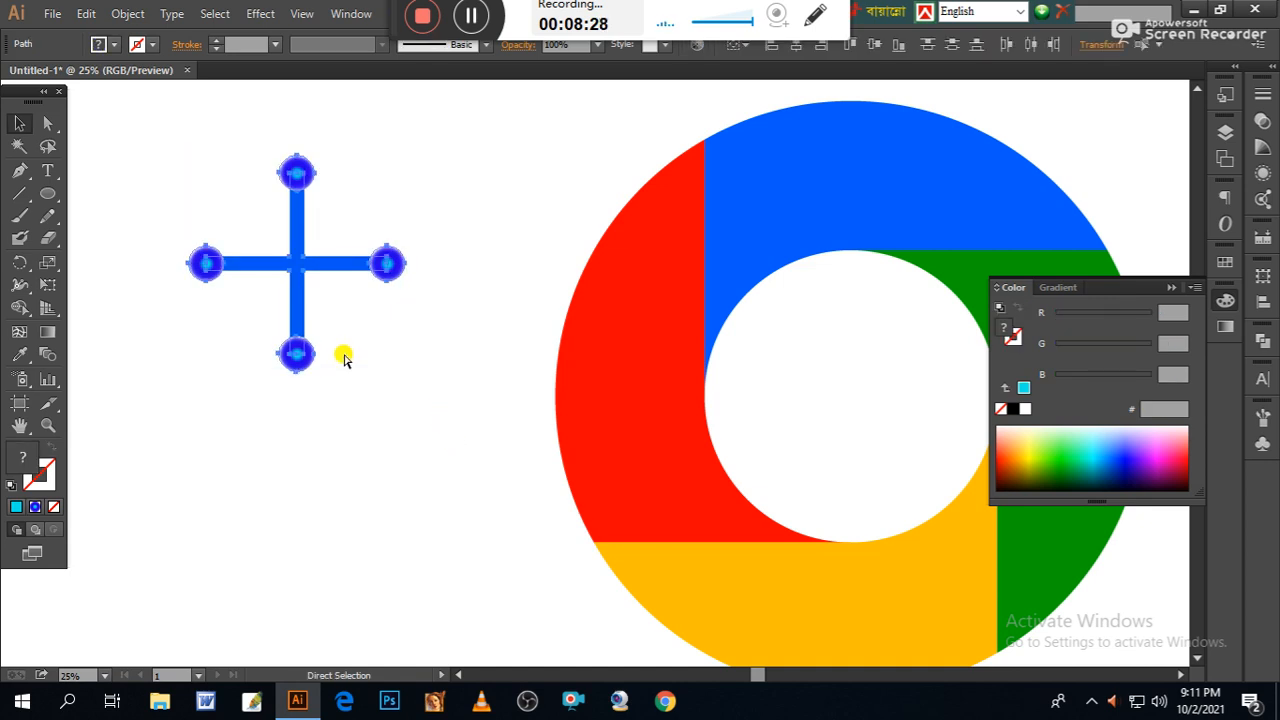
pyautogui.hotkey('ctrl', 'g')
pyautogui.moveTo(350, 387); pyautogui.dragTo(236, 348)
pyautogui.moveTo(182, 234); pyautogui.dragTo(737, 362)
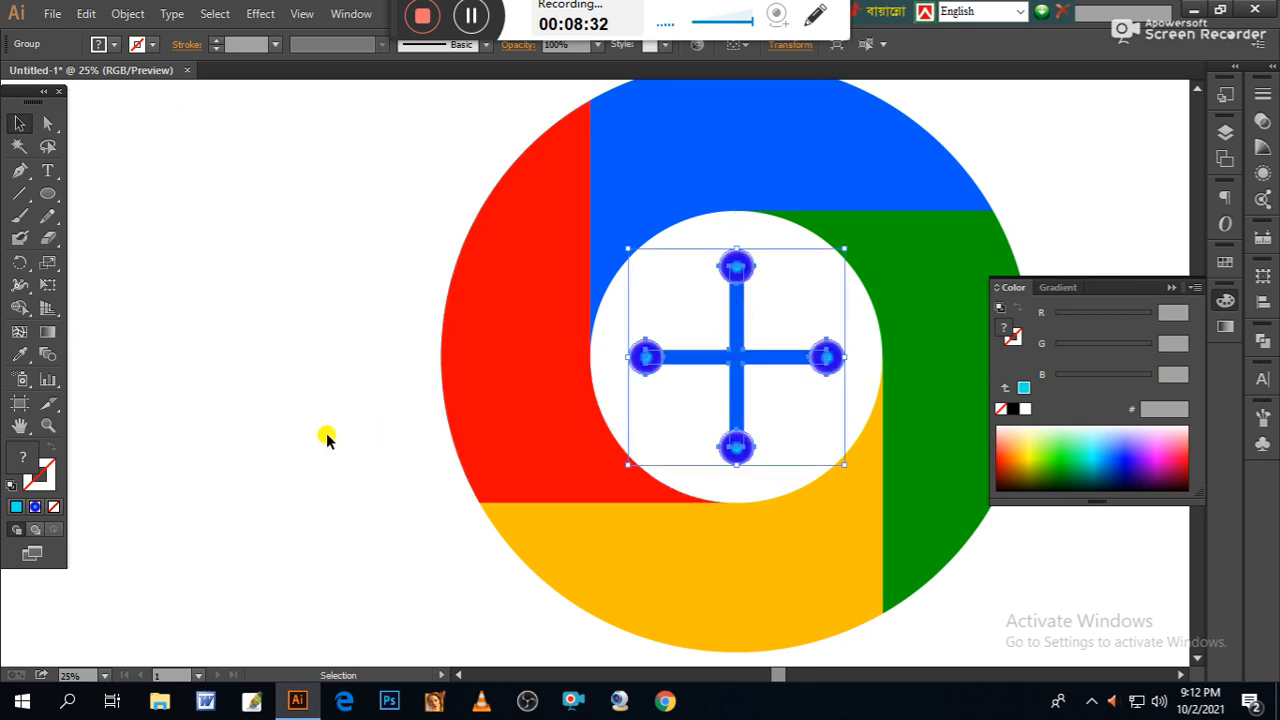
pyautogui.moveTo(326, 434); pyautogui.dragTo(214, 420)
# Step: Enlarge the cross group proportionally from its center until it nearly fills the ring's white hole, then deselect it
pyautogui.hotkey('ctrl', '+')
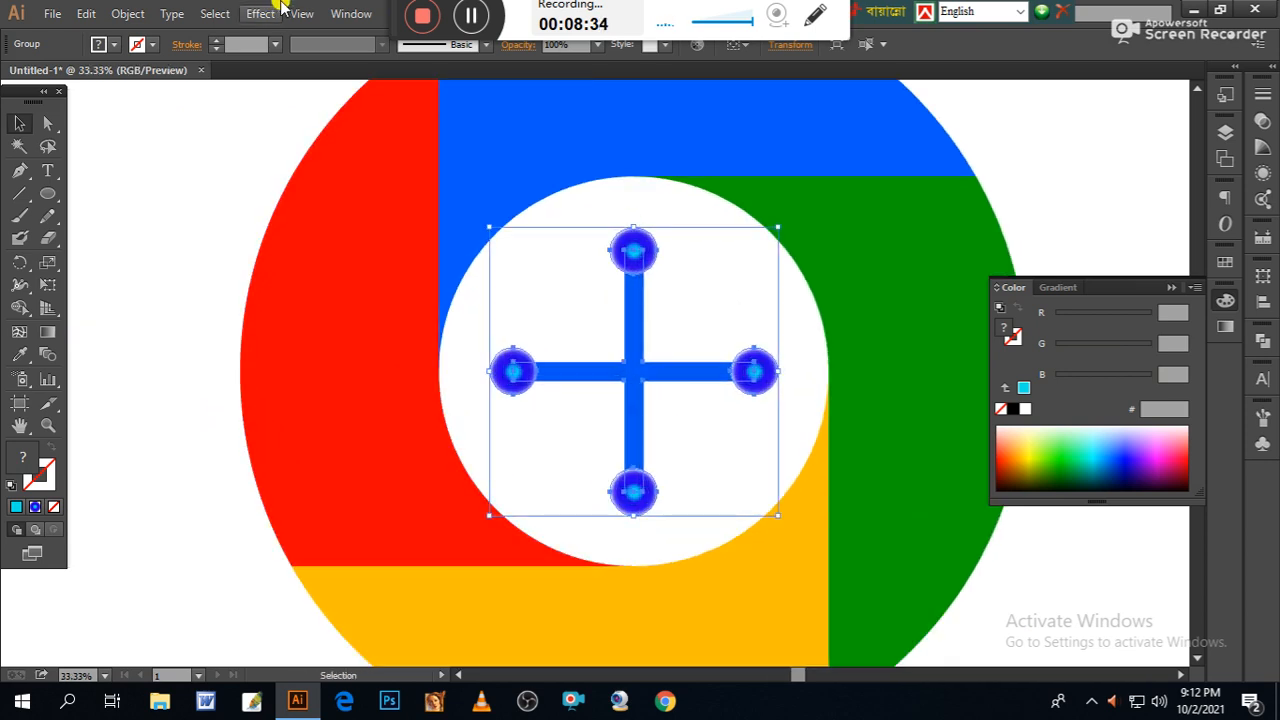
pyautogui.moveTo(606, 371); pyautogui.dragTo(538, 398)
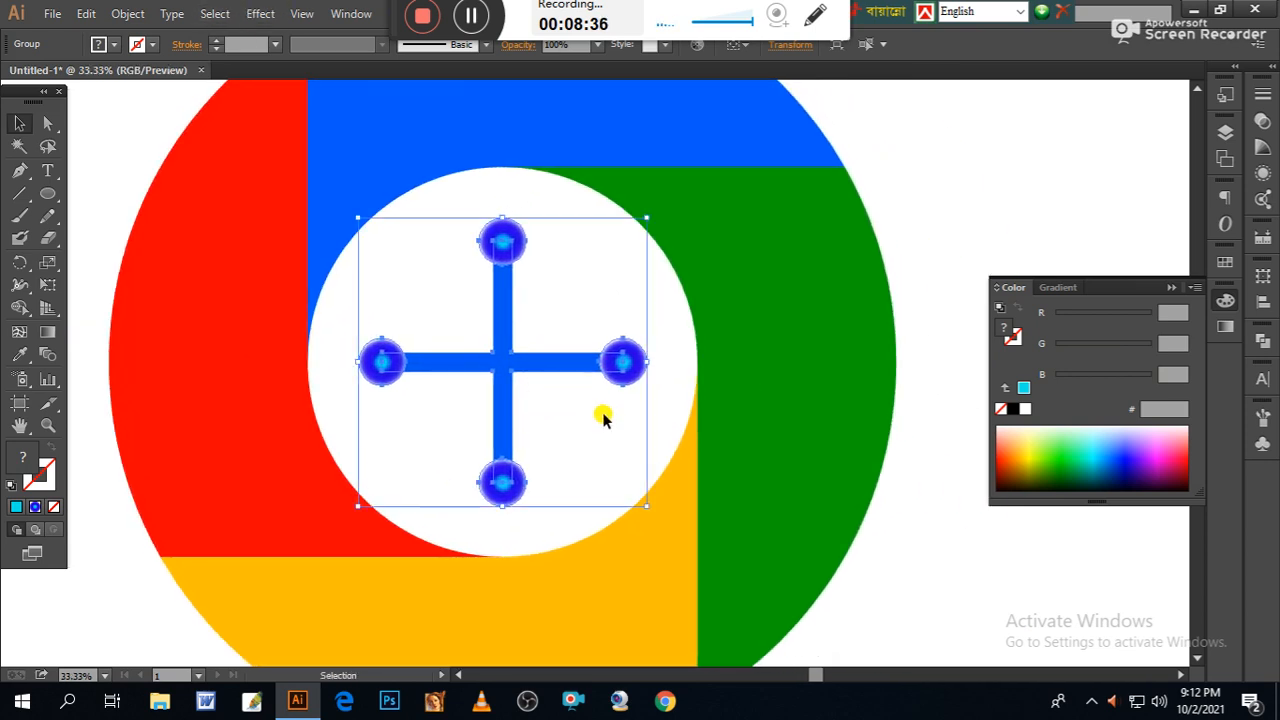
pyautogui.moveTo(645, 508); pyautogui.dragTo(793, 417)
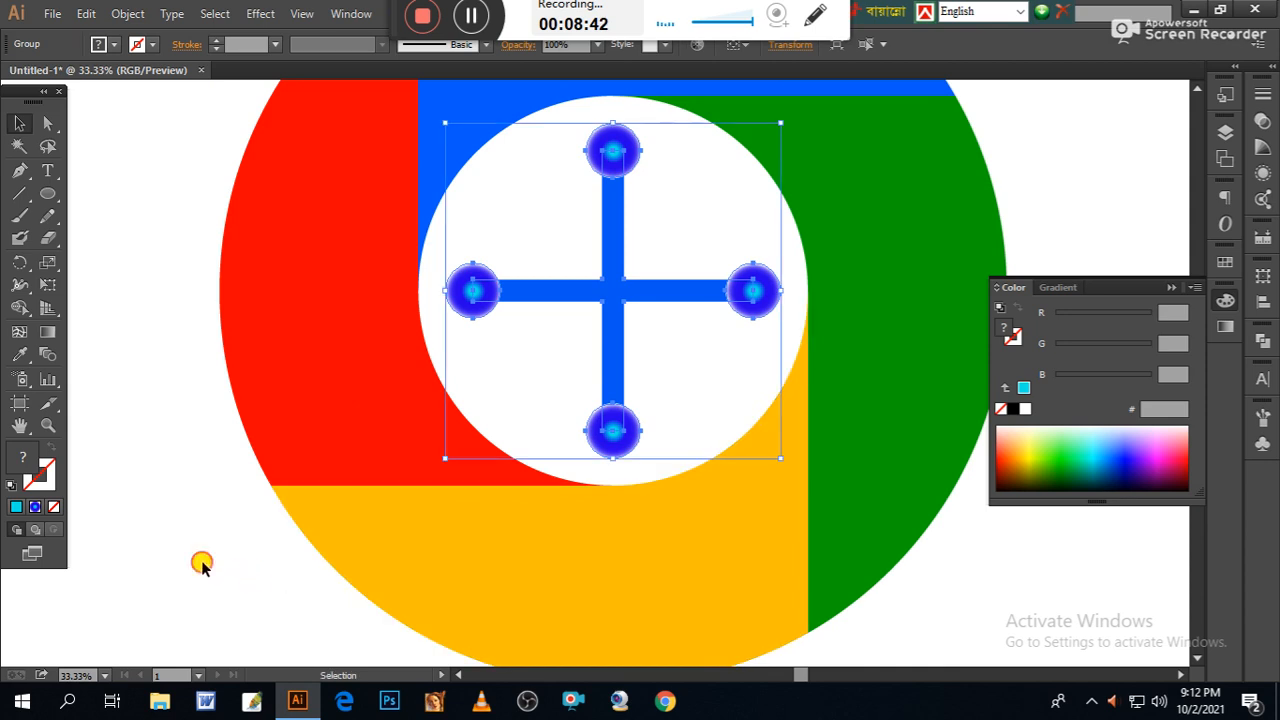
pyautogui.click(201, 565)
pyautogui.hotkey('ctrl', '-')
pyautogui.hotkey('ctrl', '-')
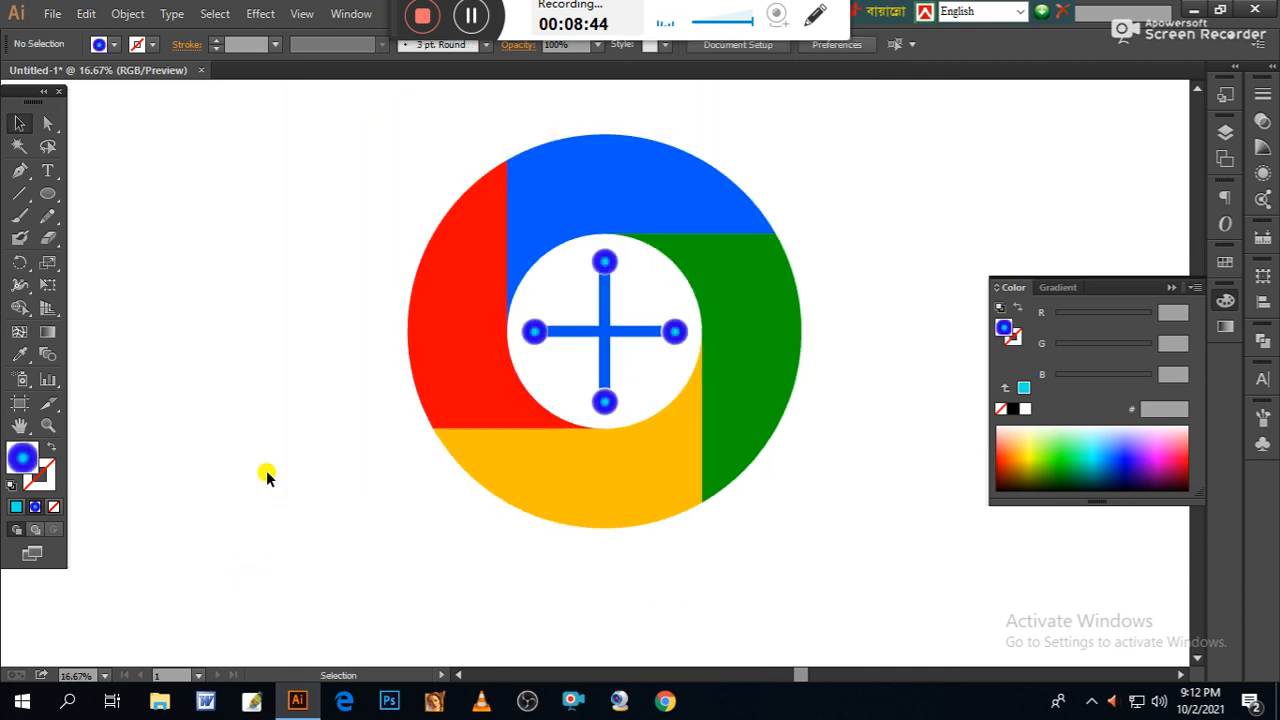
# Step: Draw a large circle from its center just below the ring, overlapping the ring's lower edge
pyautogui.moveTo(477, 406); pyautogui.dragTo(514, 323)
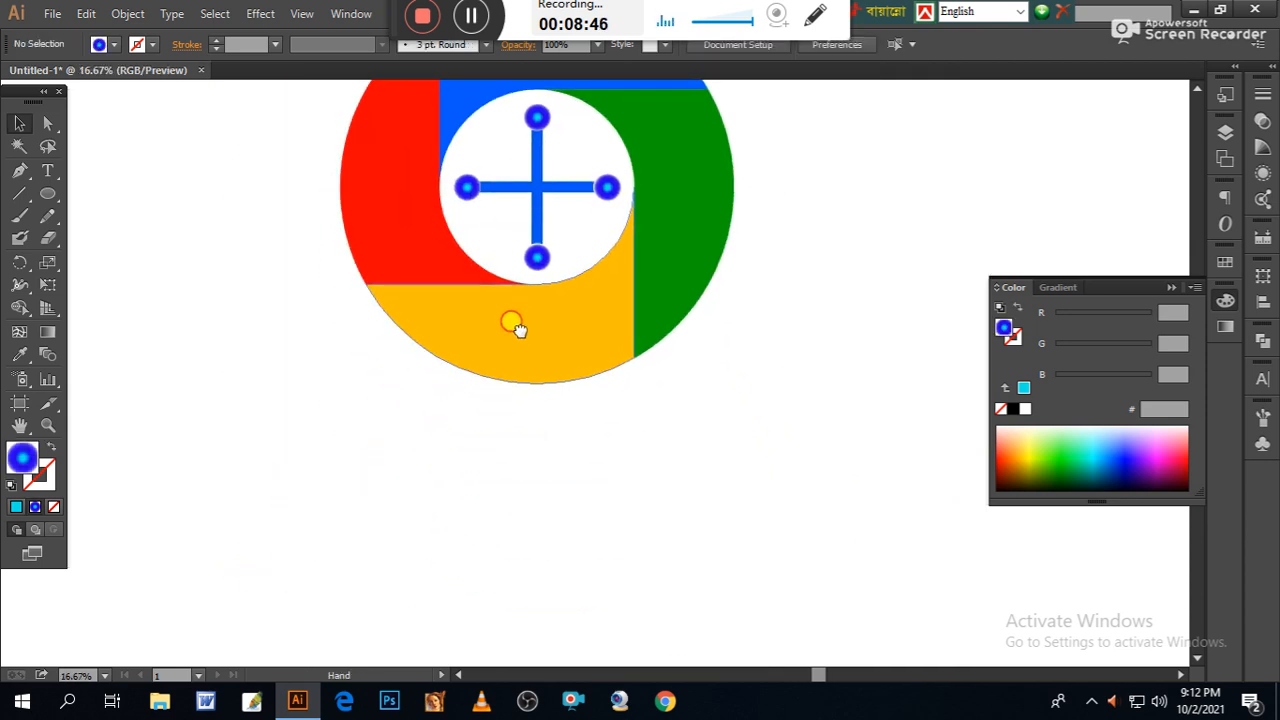
pyautogui.click(50, 194)
pyautogui.moveTo(457, 501); pyautogui.dragTo(613, 612)
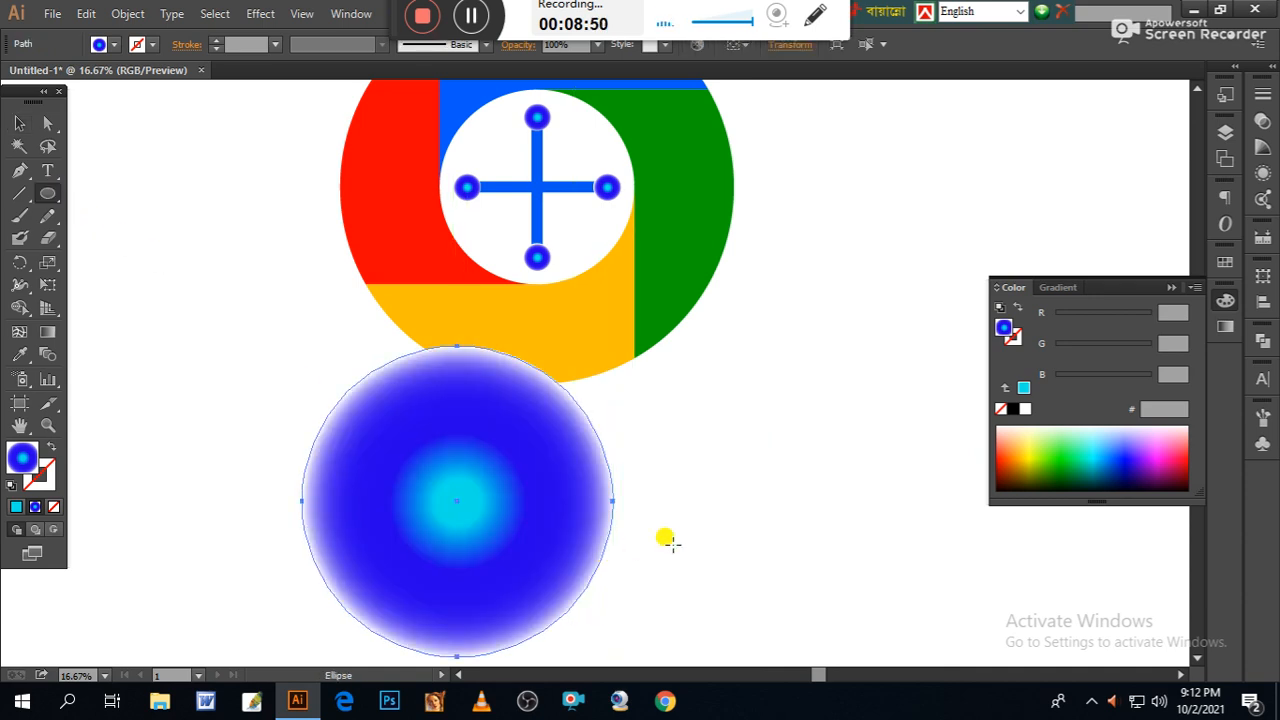
# Step: Add a stop at 86.02% to the new circle's gradient and color it CMYK black with K 100%
pyautogui.click(1226, 302)
pyautogui.click(1226, 326)
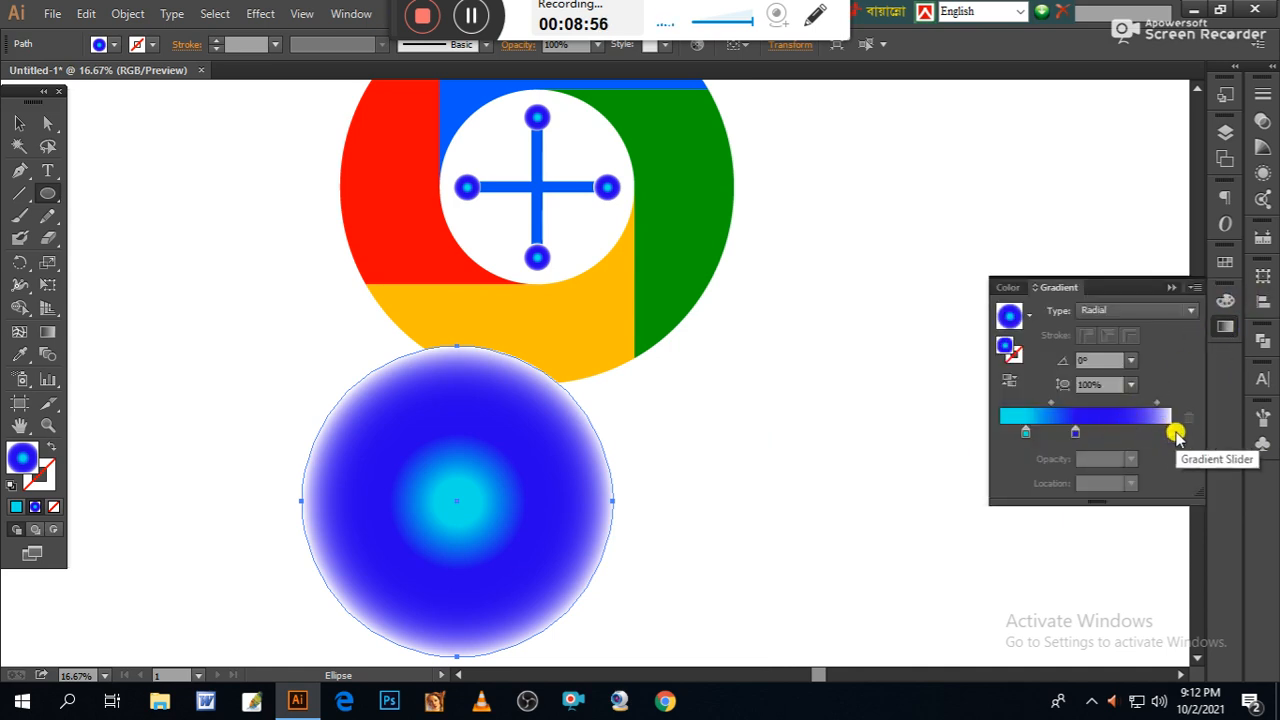
pyautogui.click(1148, 430)
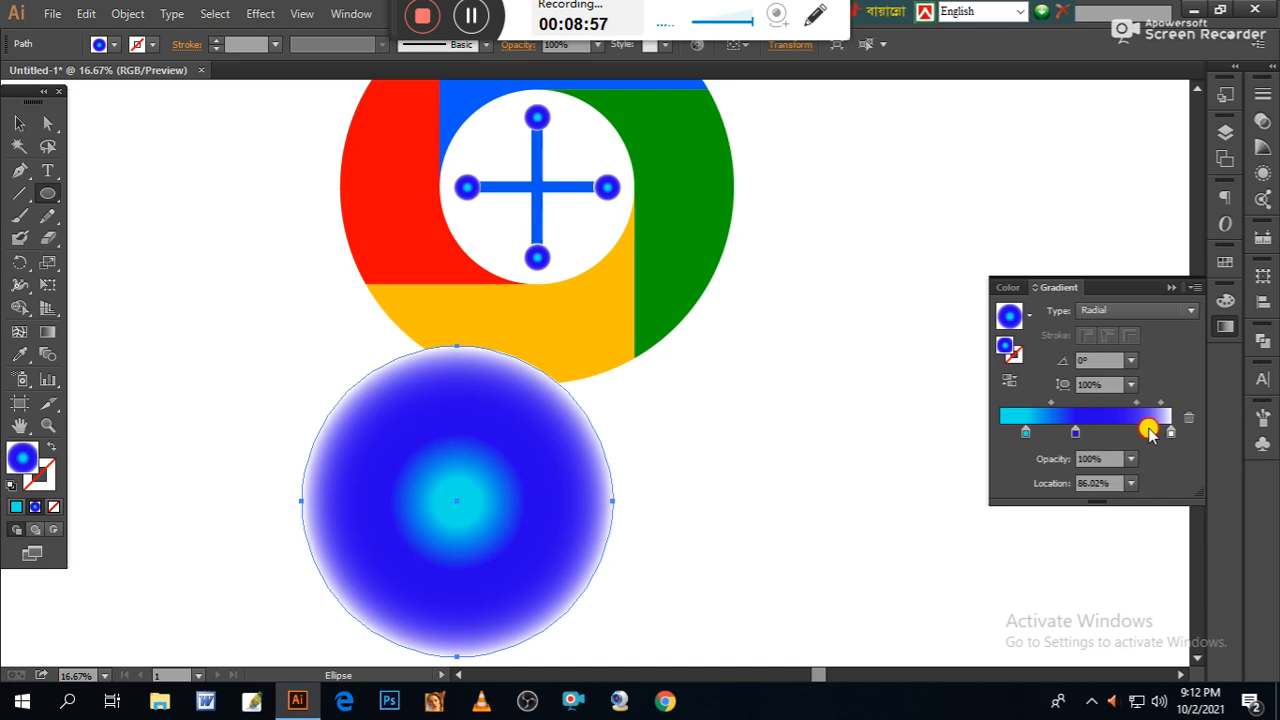
pyautogui.click(1226, 302)
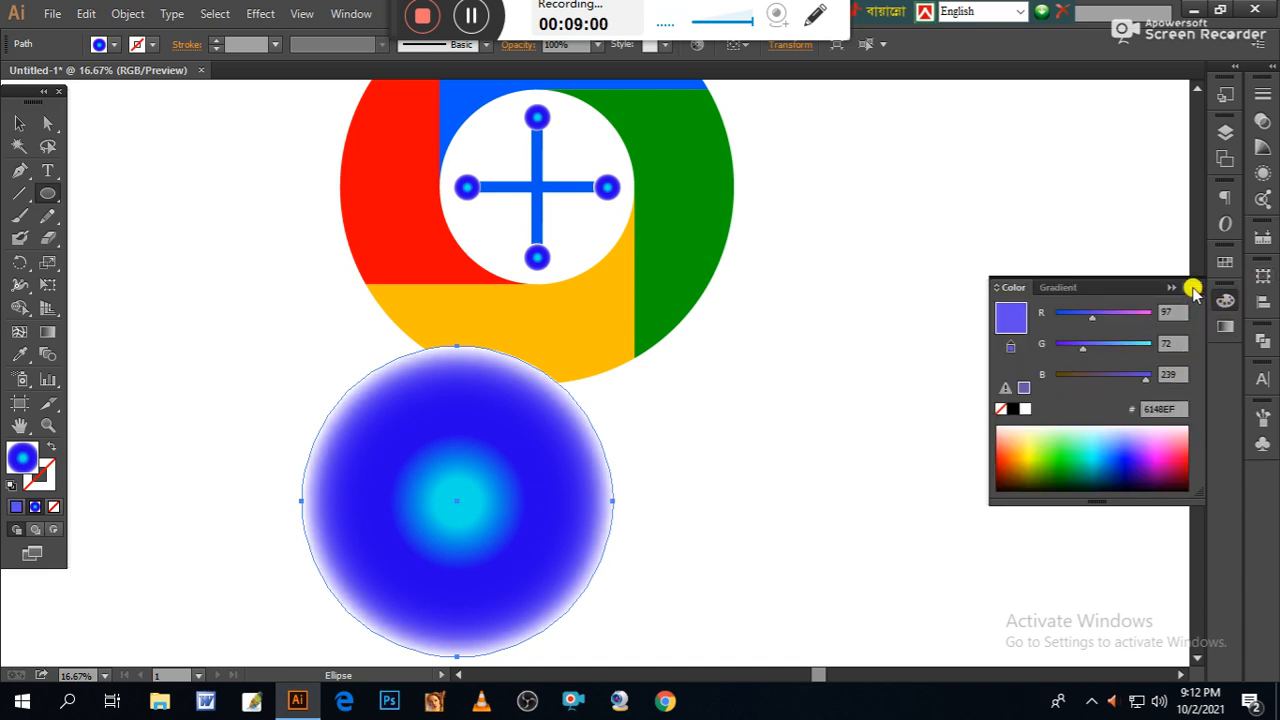
pyautogui.click(1194, 288)
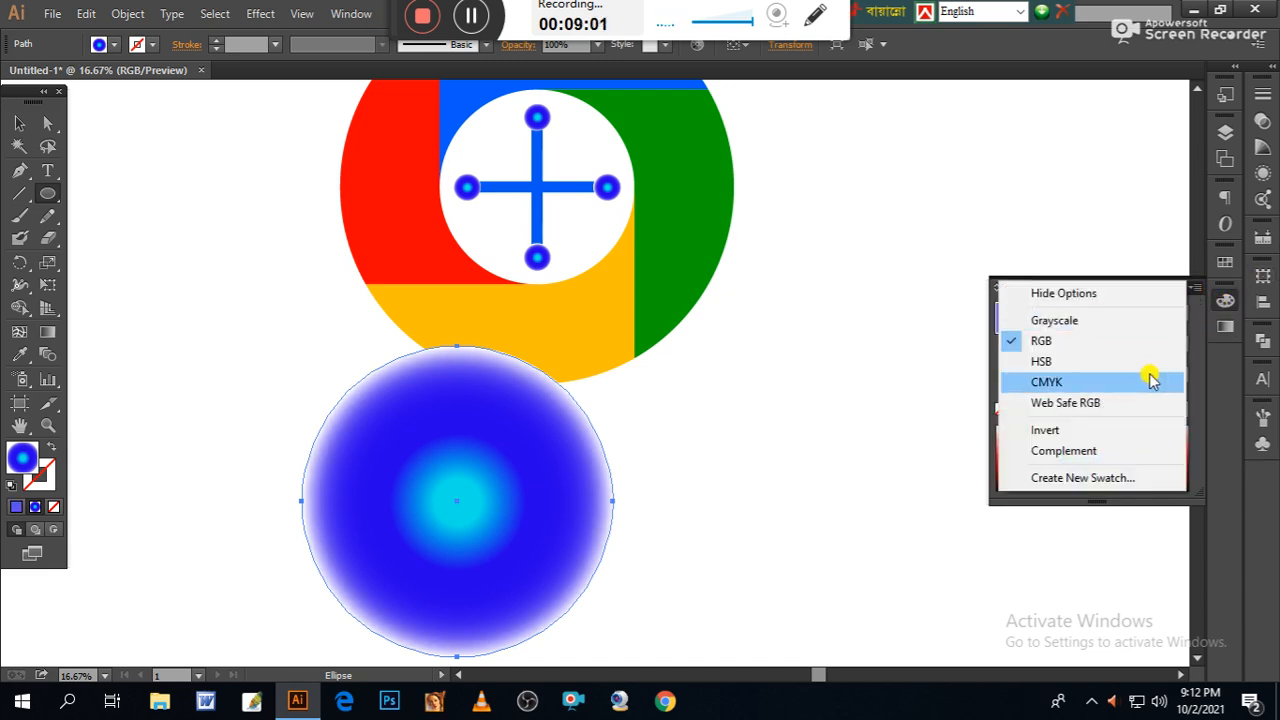
pyautogui.click(1052, 381)
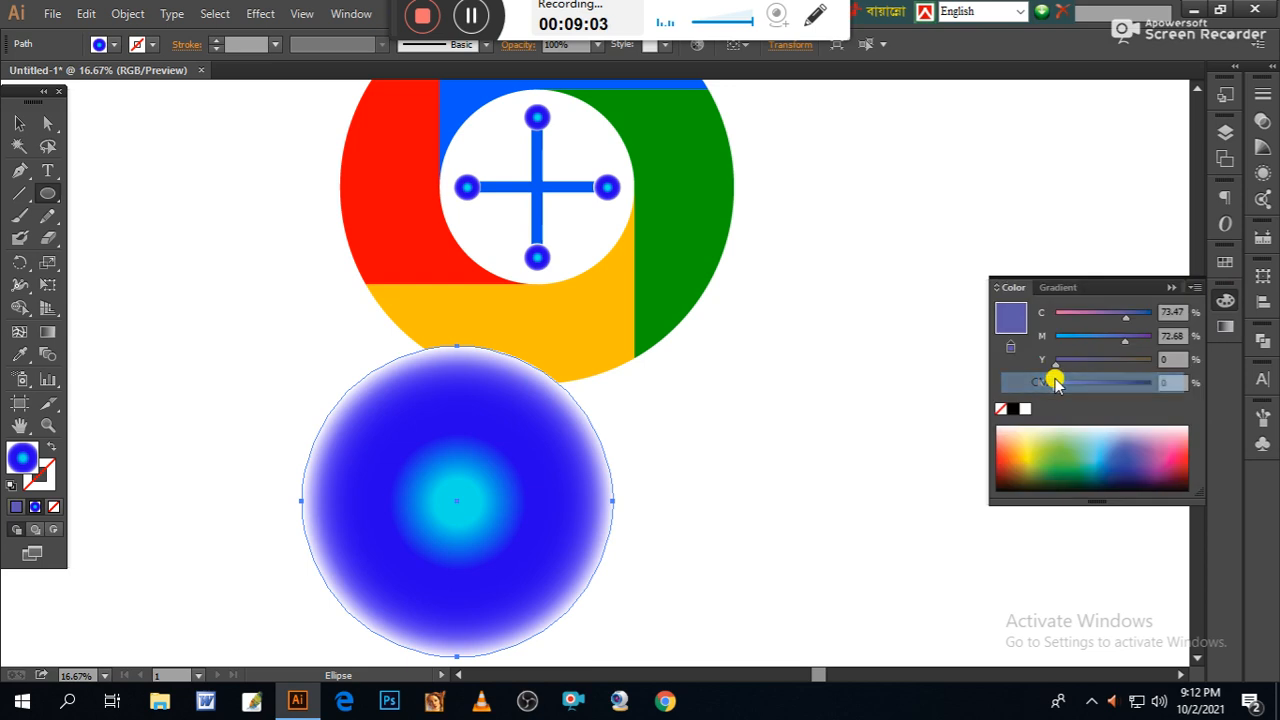
pyautogui.click(1012, 408)
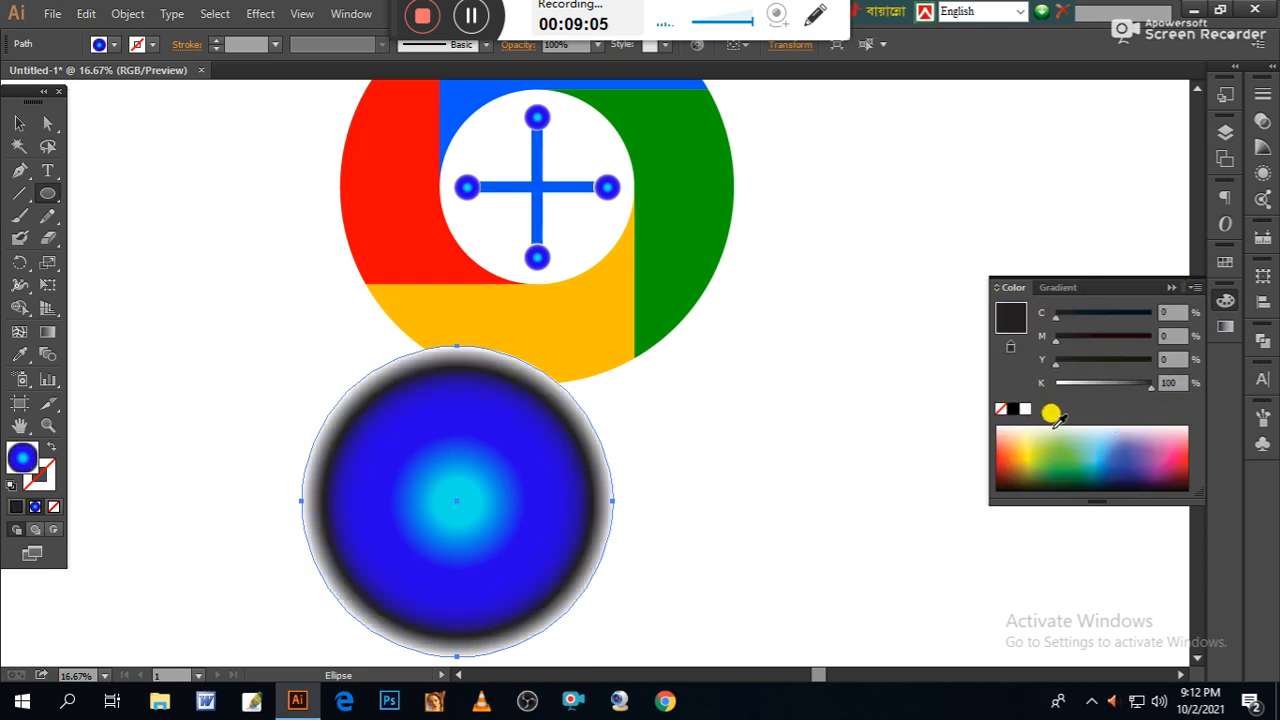
# Step: Remove the cyan and blue stops from the gradient, then move the black stop to 0% and the white stop to 90.86%
pyautogui.click(1225, 326)
pyautogui.click(1027, 432)
pyautogui.moveTo(1027, 435); pyautogui.dragTo(1024, 514)
pyautogui.moveTo(1075, 432); pyautogui.dragTo(1016, 537)
pyautogui.moveTo(1146, 430); pyautogui.dragTo(971, 429)
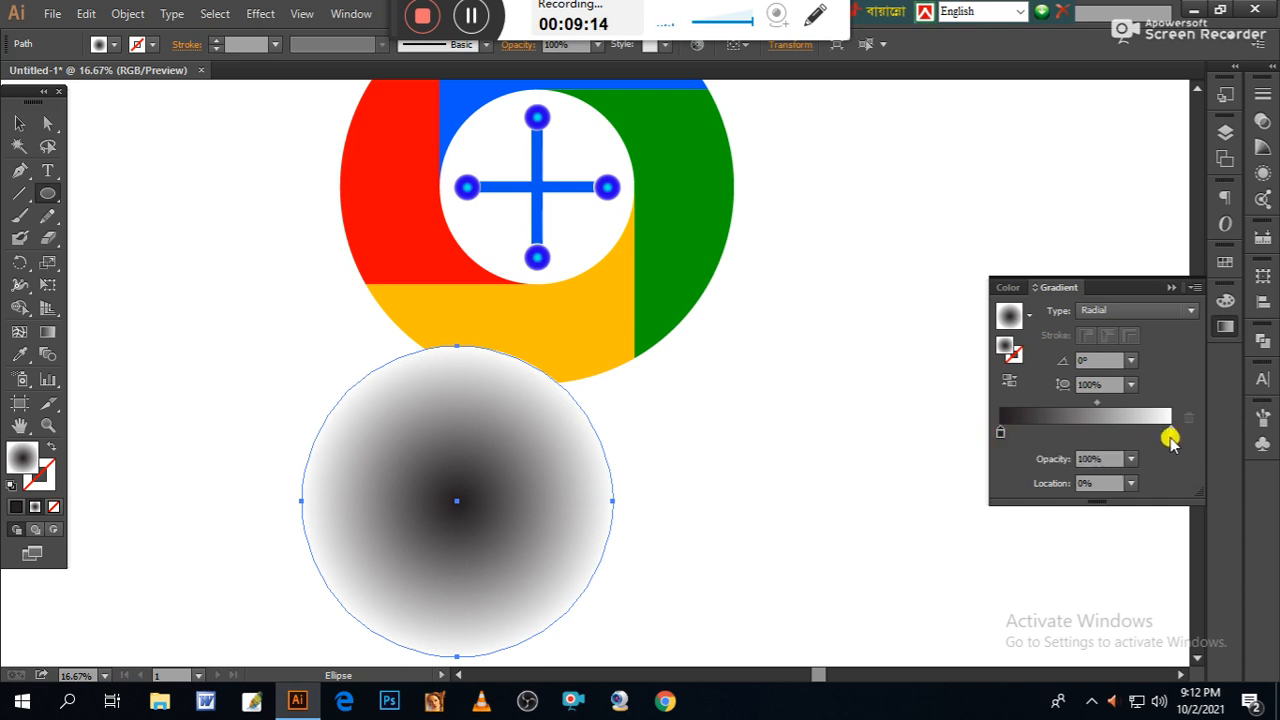
pyautogui.moveTo(1169, 434); pyautogui.dragTo(1156, 434)
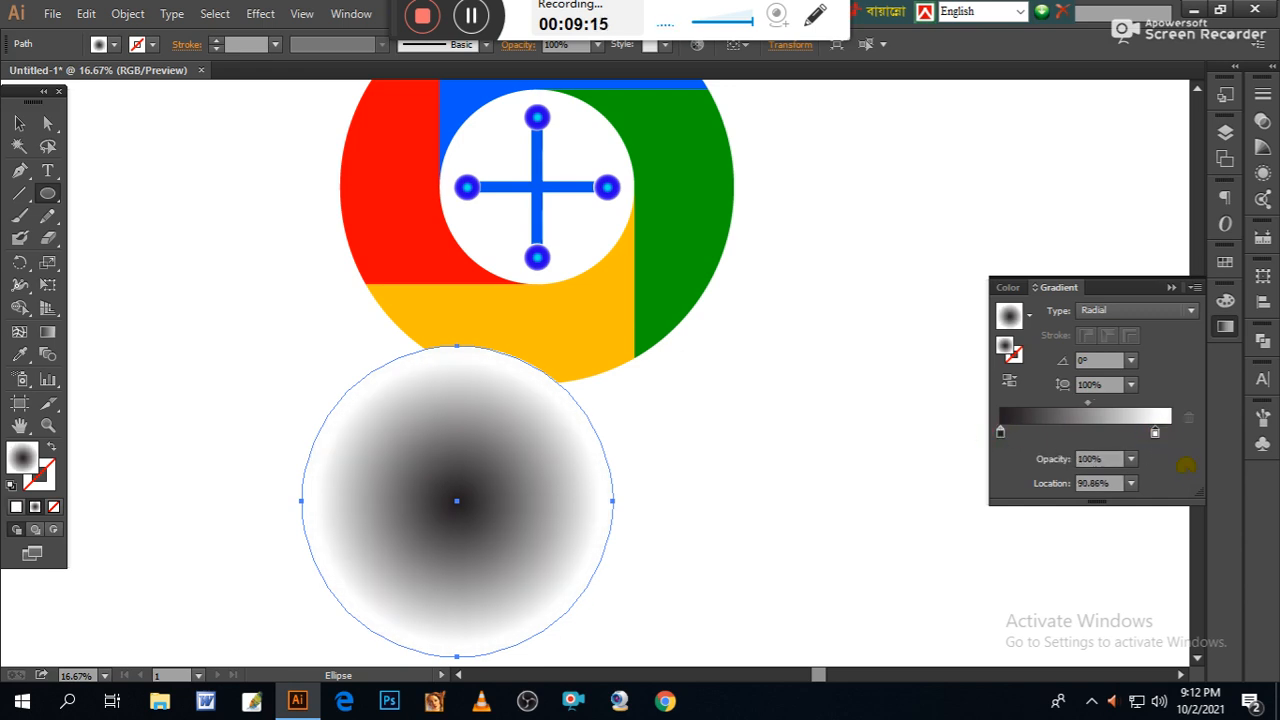
# Step: Switch the gradient's black stop to CMYK and lighten it by setting K to 21%
pyautogui.click(1226, 301)
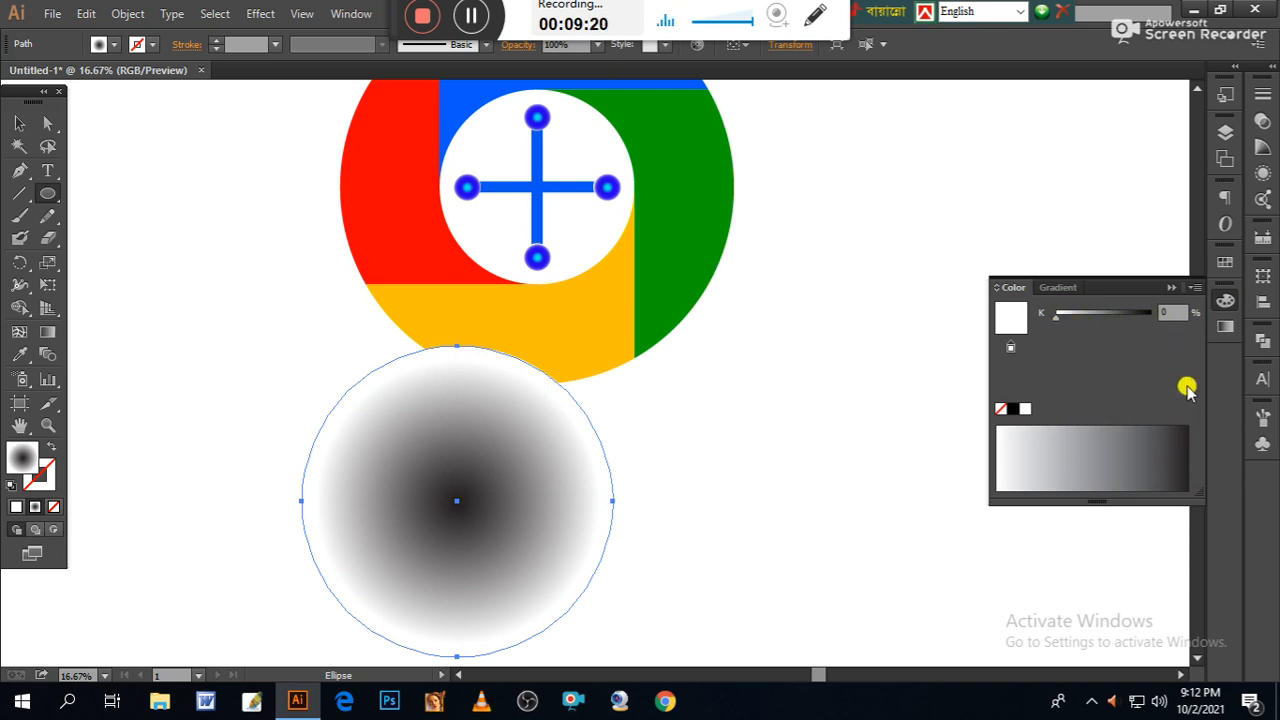
pyautogui.click(1226, 328)
pyautogui.click(1001, 432)
pyautogui.click(1226, 301)
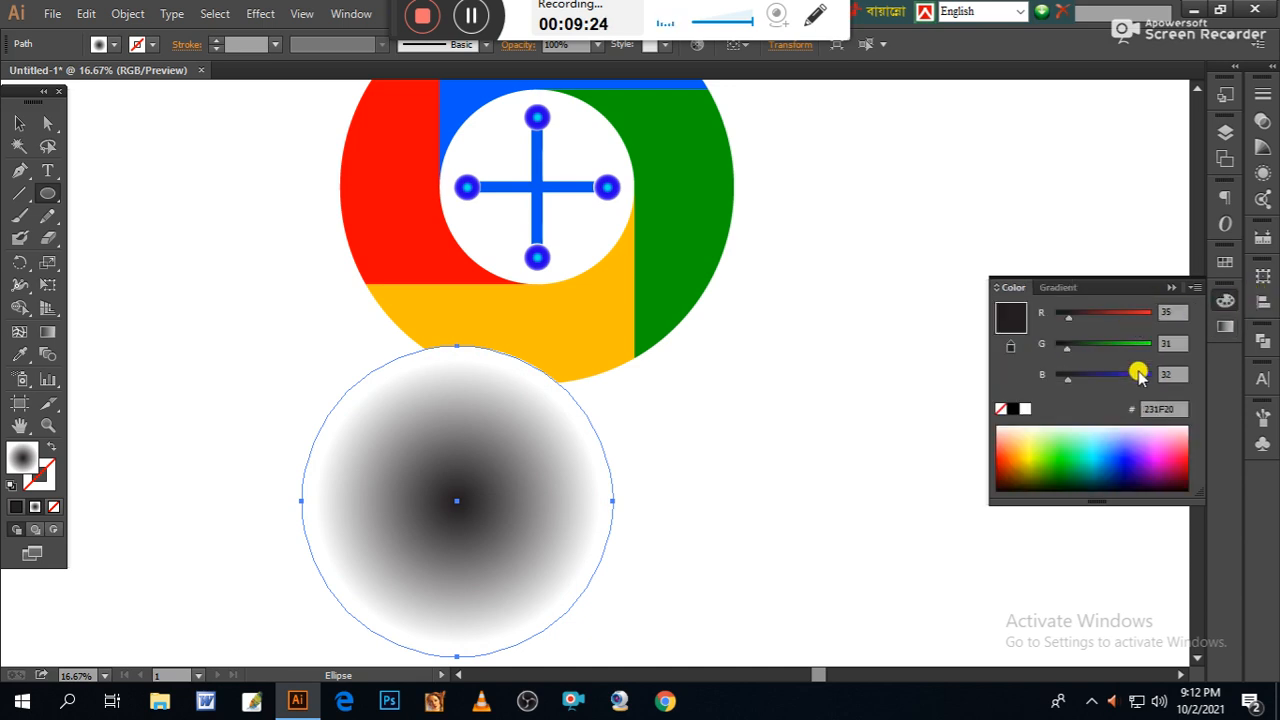
pyautogui.click(1194, 287)
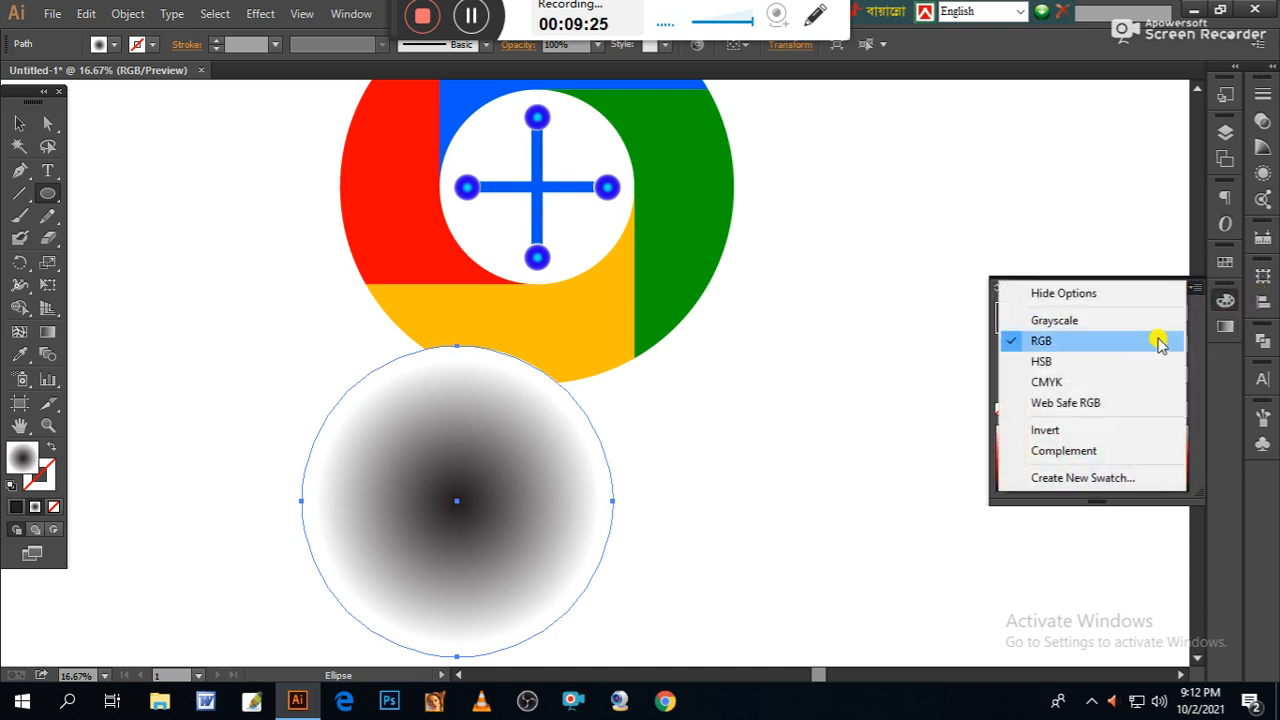
pyautogui.click(1066, 380)
pyautogui.moveTo(1124, 389); pyautogui.dragTo(1084, 391)
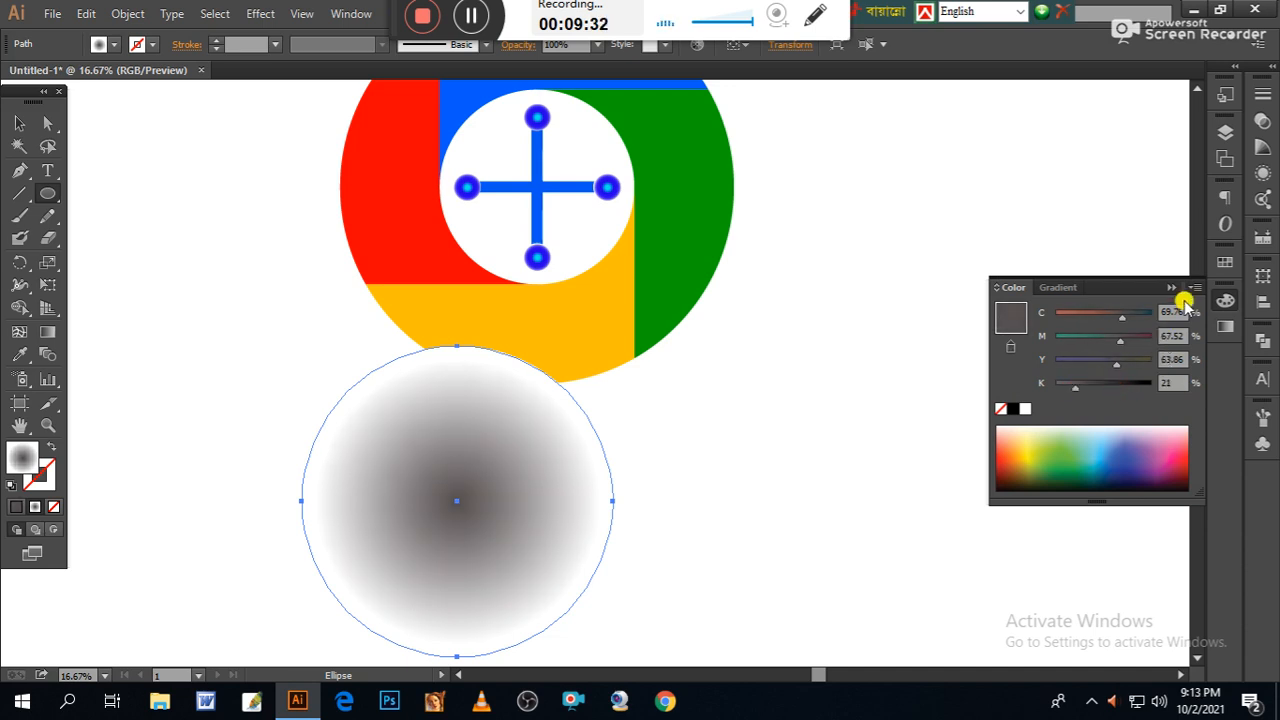
pyautogui.click(1172, 289)
# Step: Flatten the gradient circle into a thin shadow ellipse at the ring's bottom edge and send it to the back
pyautogui.click(17, 125)
pyautogui.moveTo(457, 346); pyautogui.dragTo(522, 383)
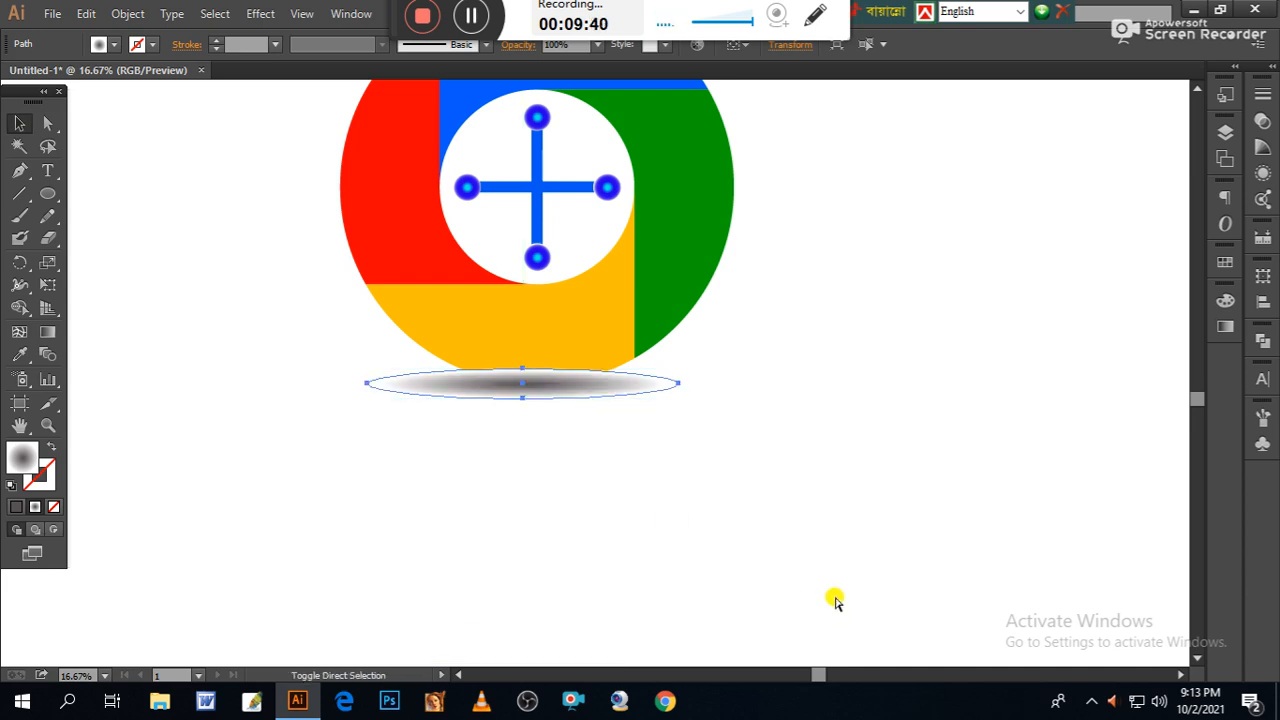
pyautogui.hotkey('ctrl', 'shift', '[')
pyautogui.click(791, 511)
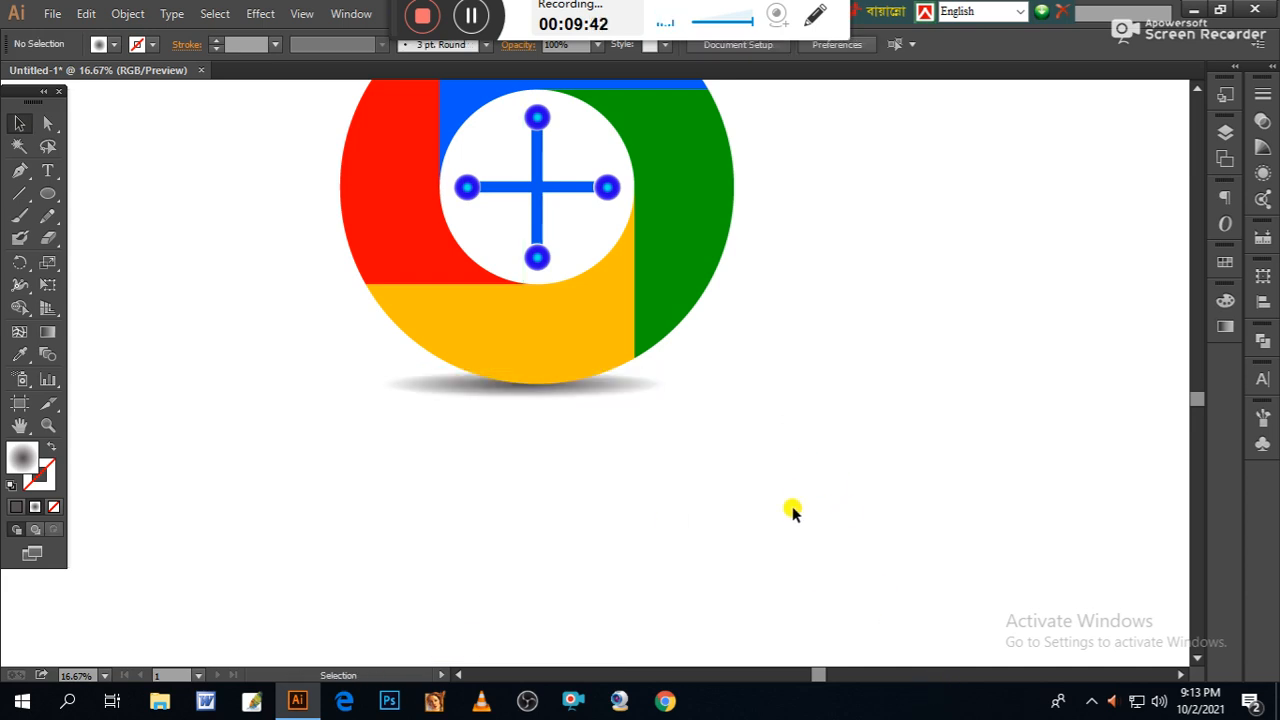
# Step: Apply a Gaussian Blur with a 6.2 pixel radius to the shadow ellipse beneath the ring
pyautogui.hscroll(-2, 817, 469)
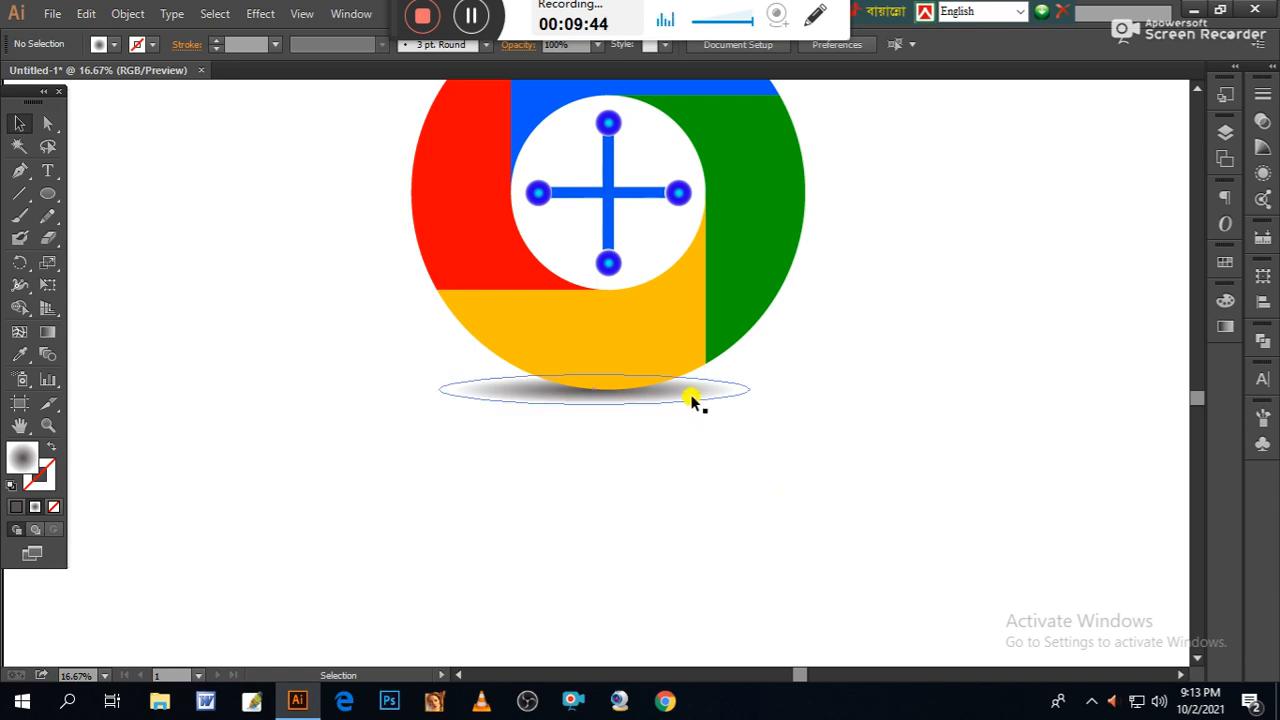
pyautogui.click(694, 399)
pyautogui.click(261, 14)
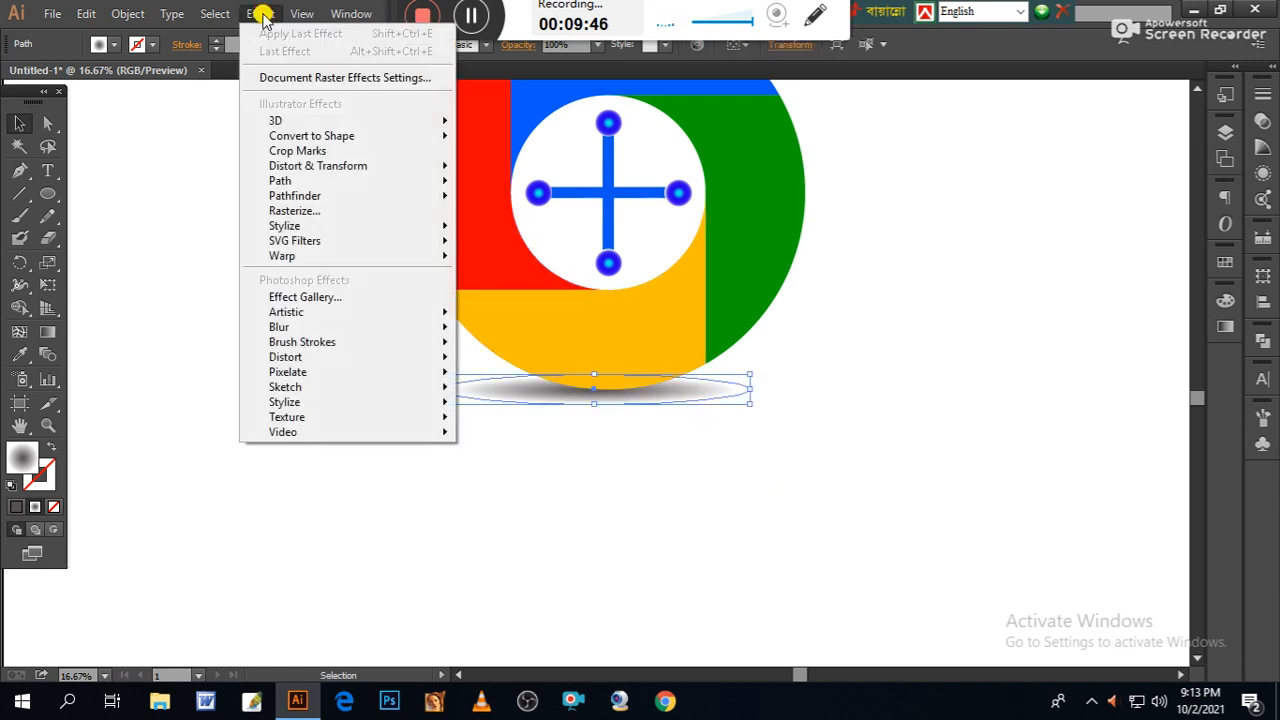
pyautogui.moveTo(290, 328)
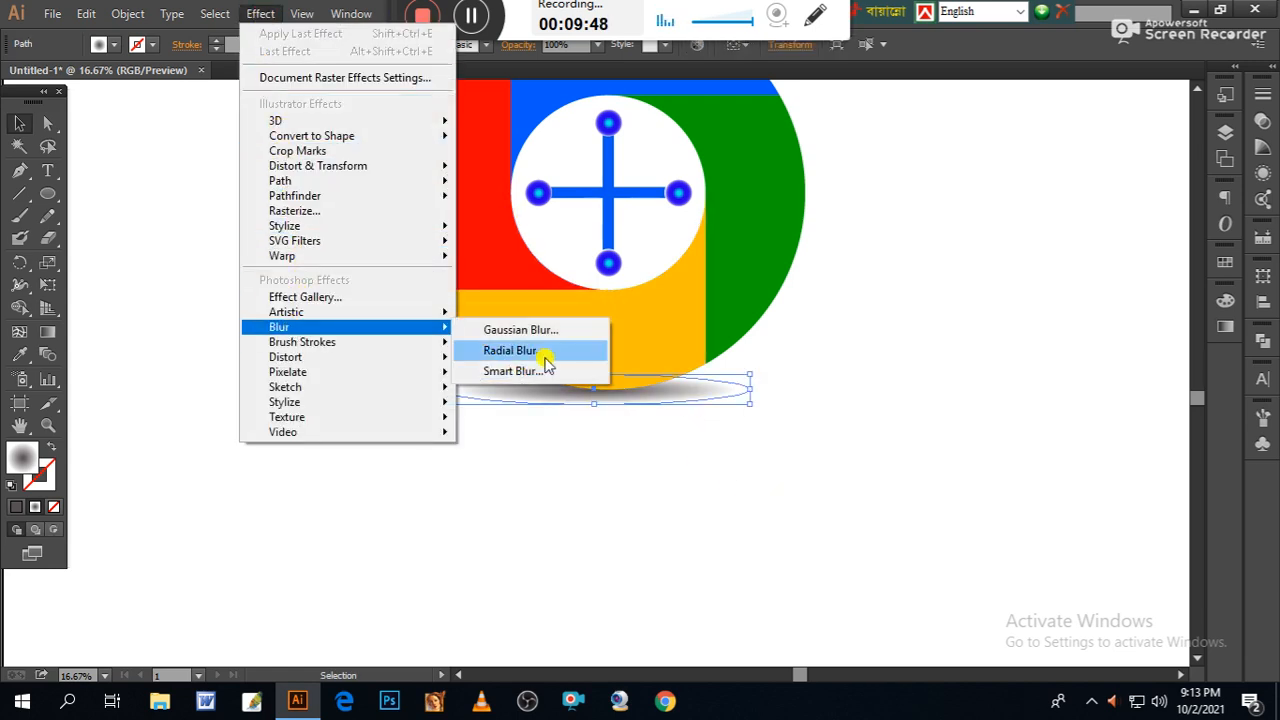
pyautogui.click(546, 331)
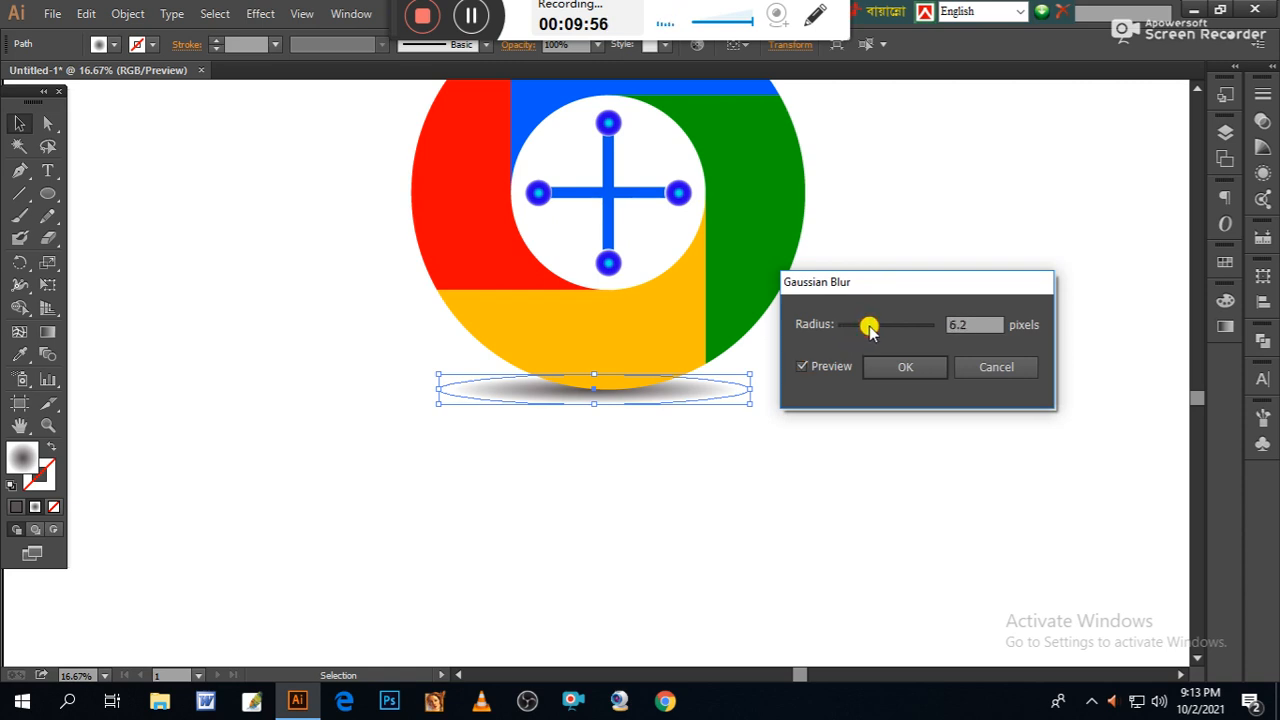
pyautogui.click(905, 367)
pyautogui.click(926, 497)
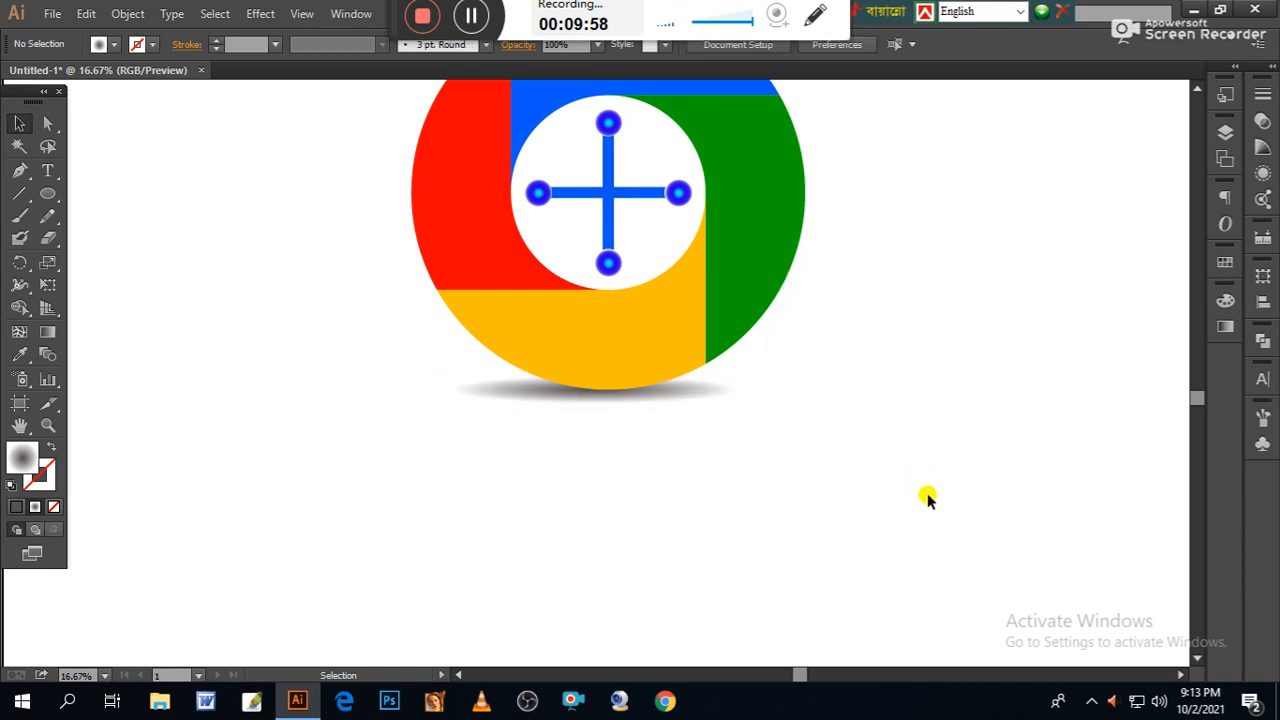
# Step: Unlock all objects and delete the black rectangular frame around the logo
pyautogui.scroll(2, 918, 498)
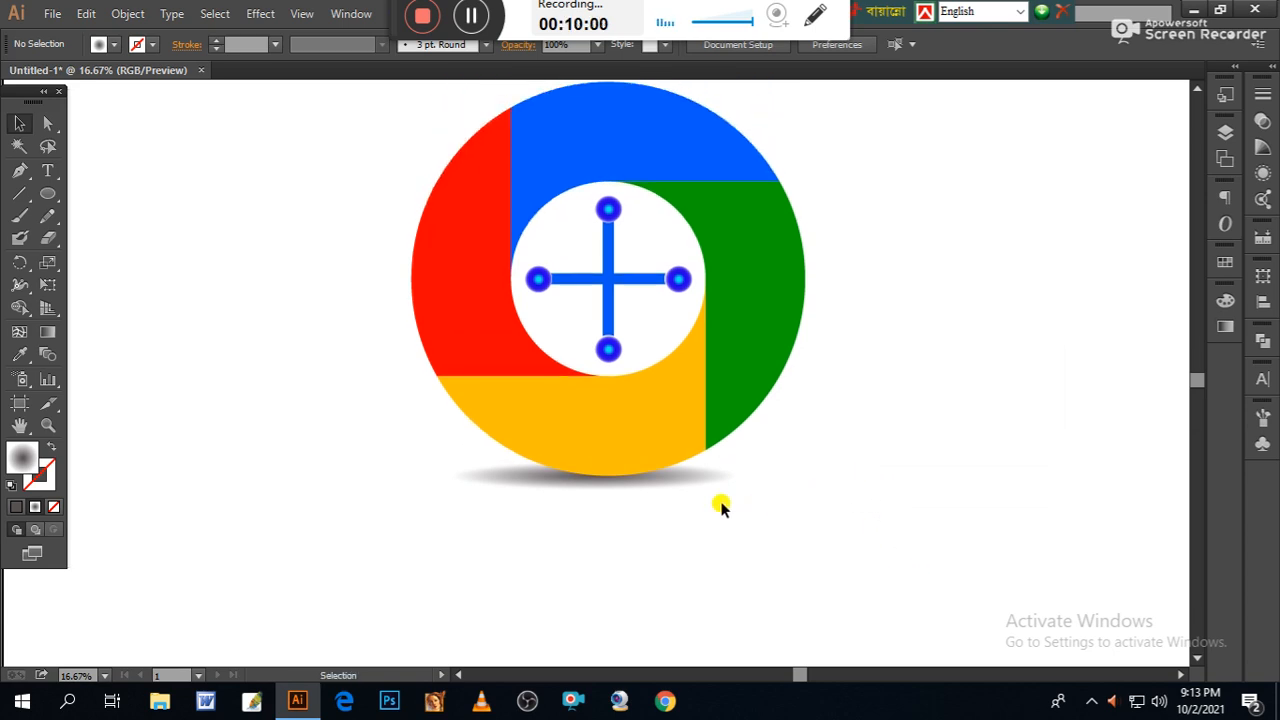
pyautogui.hotkey('ctrl', '-')
pyautogui.hotkey('ctrl', '-')
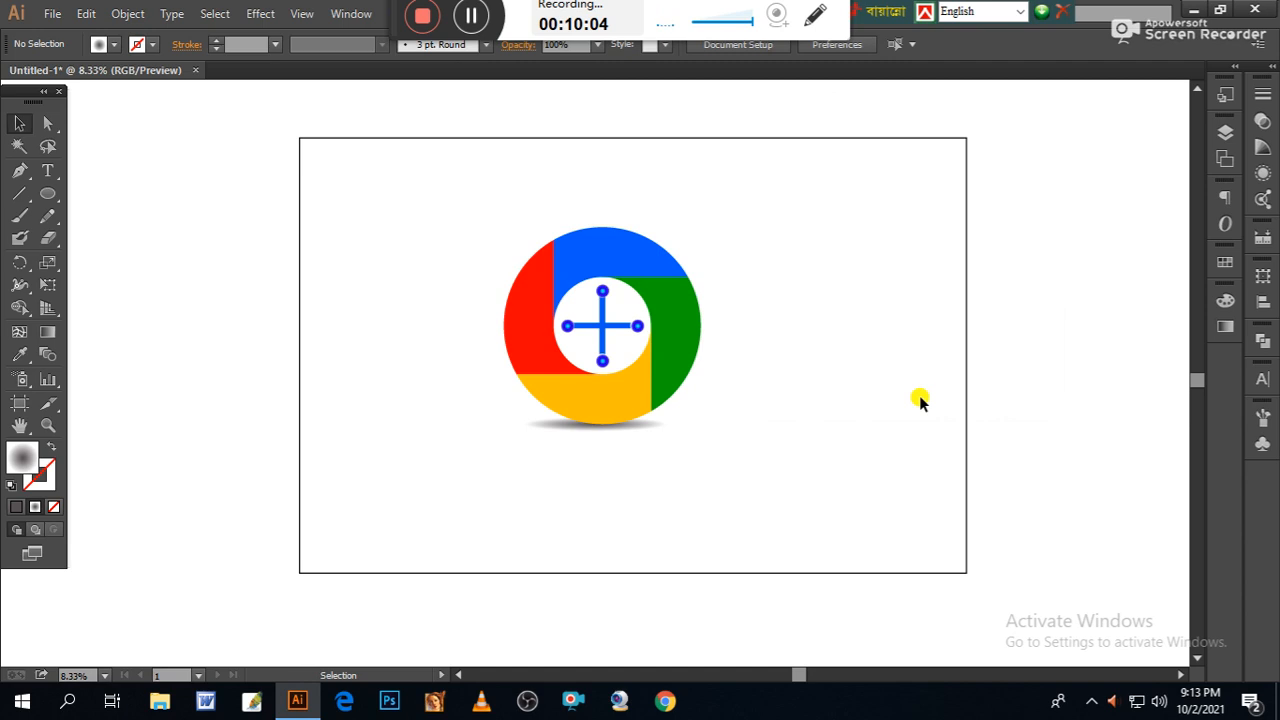
pyautogui.click(128, 14)
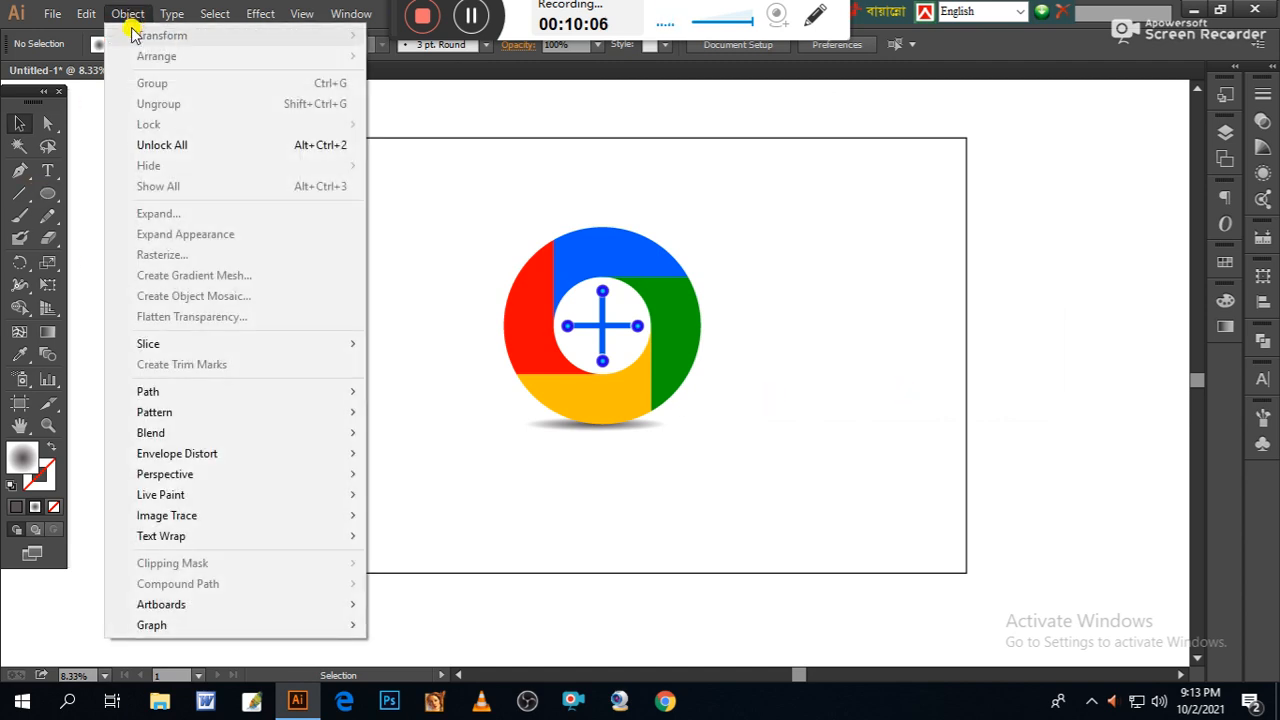
pyautogui.click(167, 146)
pyautogui.moveTo(229, 177); pyautogui.dragTo(349, 316)
pyautogui.press('Delete')
pyautogui.hotkey('ctrl', '+')
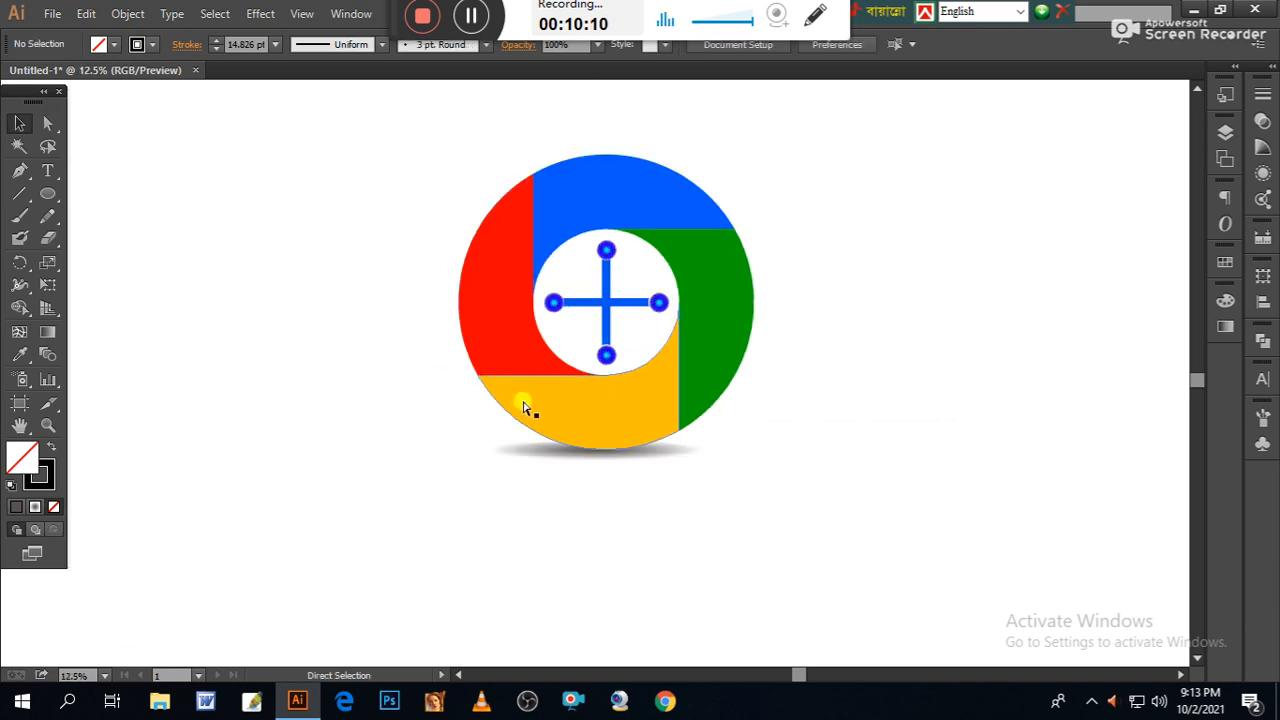
pyautogui.press('space')
pyautogui.moveTo(534, 432)
pyautogui.mouseDown()
pyautogui.moveTo(405, 467)
pyautogui.moveTo(546, 409)
pyautogui.moveTo(531, 420)
pyautogui.mouseUp()
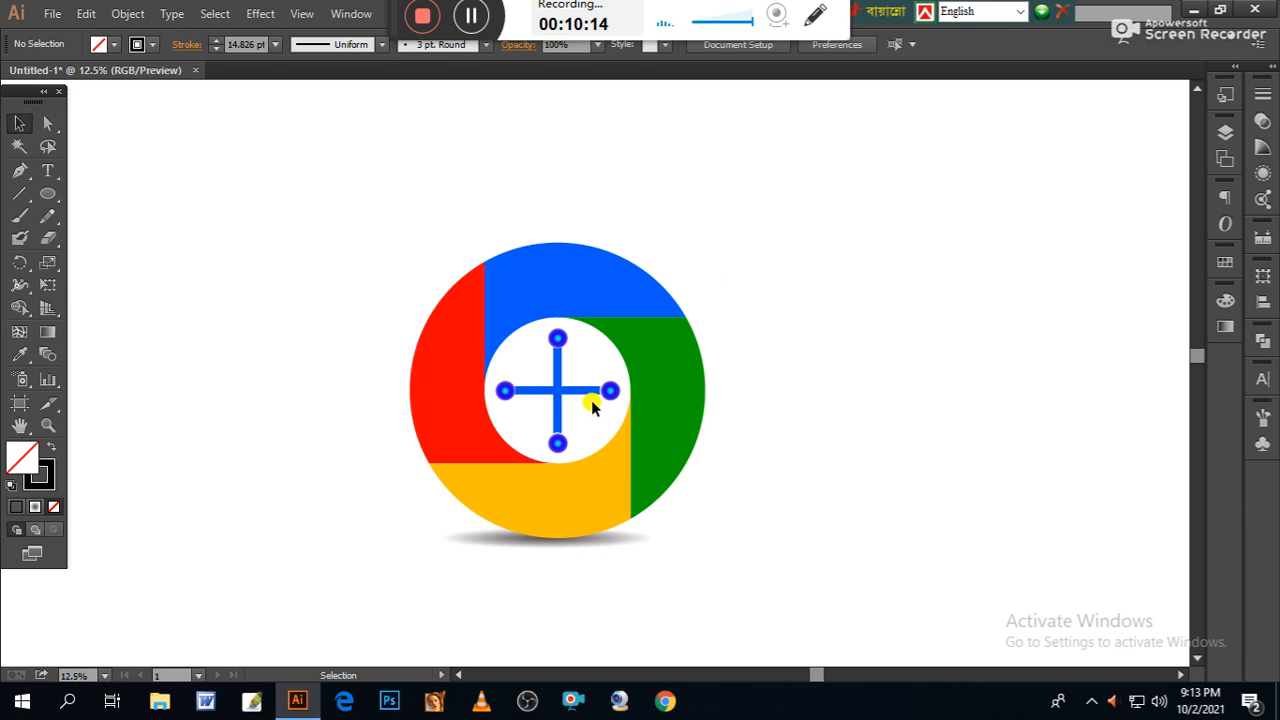
pyautogui.press('space')
pyautogui.moveTo(760, 423); pyautogui.dragTo(706, 463)
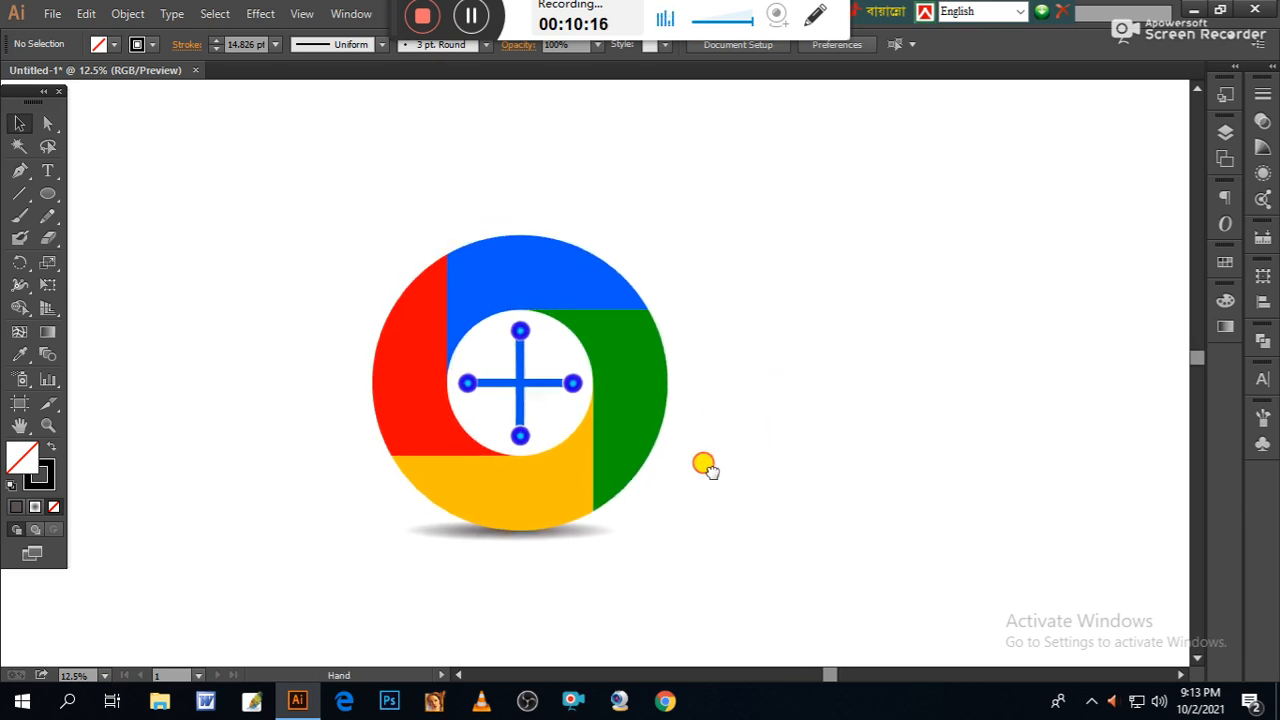